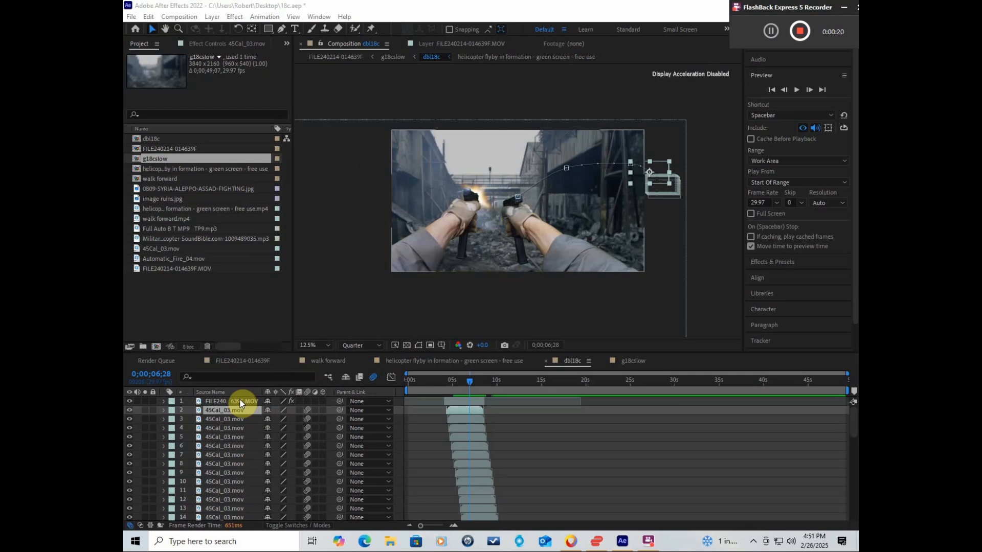
pyautogui.doubleClick(240, 402)
pyautogui.moveTo(468, 378)
pyautogui.mouseDown()
pyautogui.moveTo(438, 376)
pyautogui.moveTo(457, 376)
pyautogui.mouseUp()
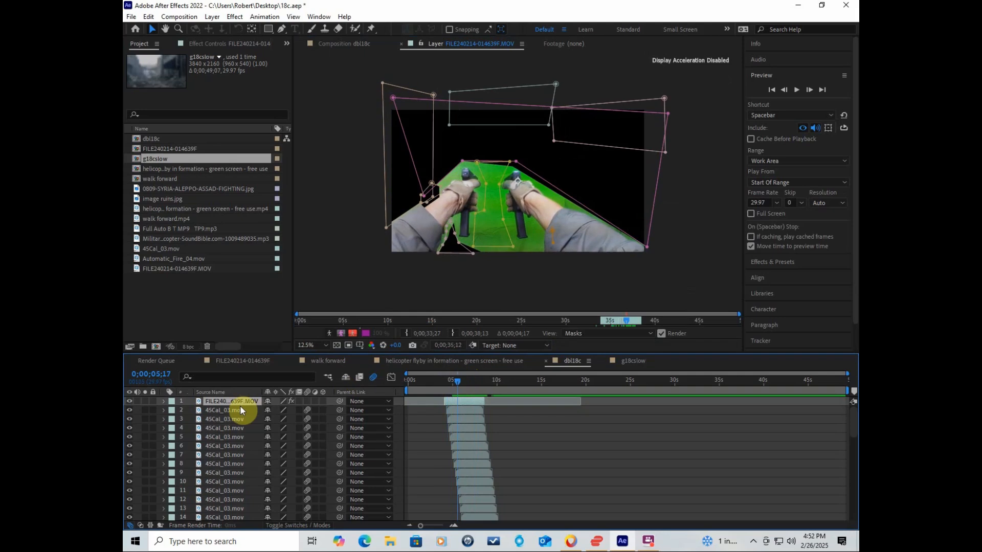
pyautogui.click(471, 348)
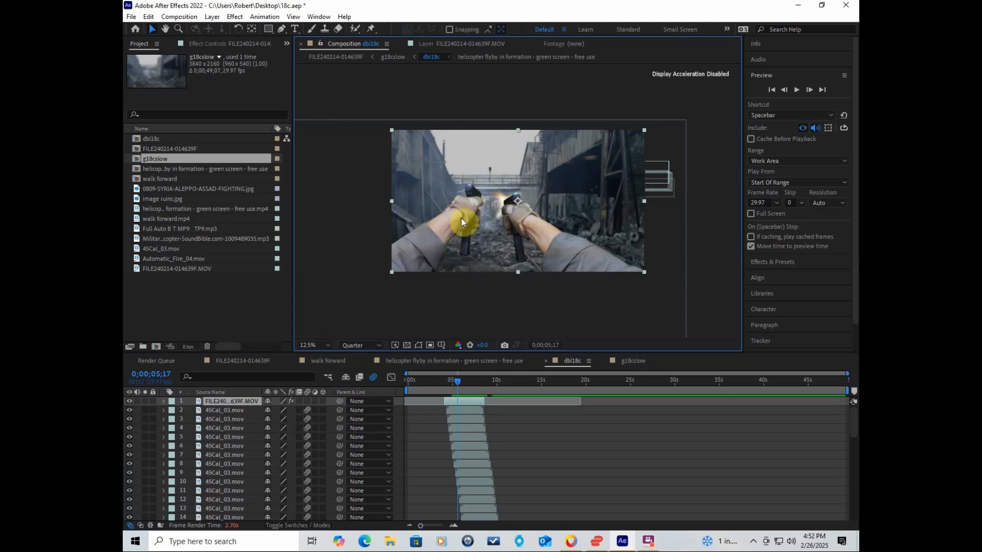
# Review the dbl18c layer stack down to the audio layers, collapsing the expanded properties of layer 42
pyautogui.scroll(-3, 235, 409)
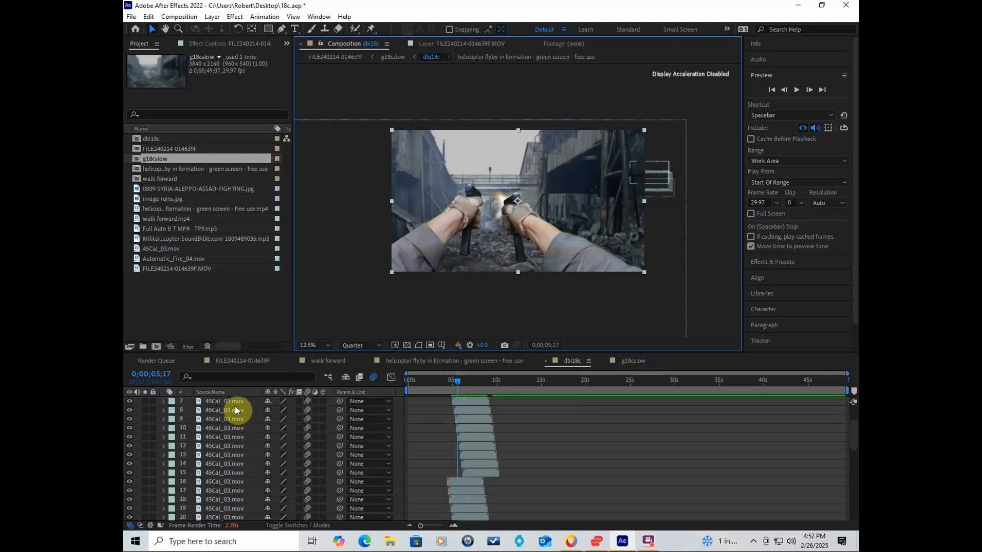
pyautogui.scroll(-2, 237, 404)
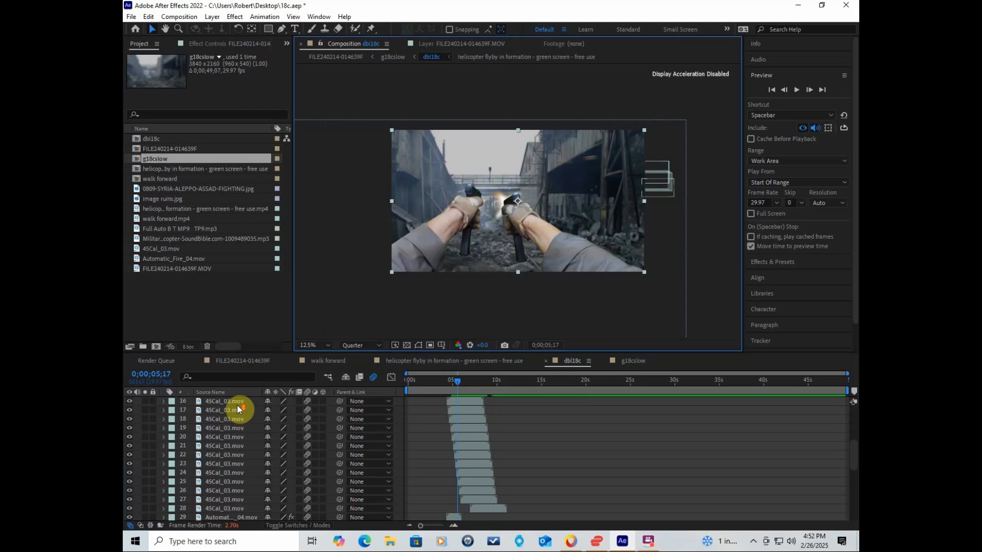
pyautogui.scroll(-5, 237, 404)
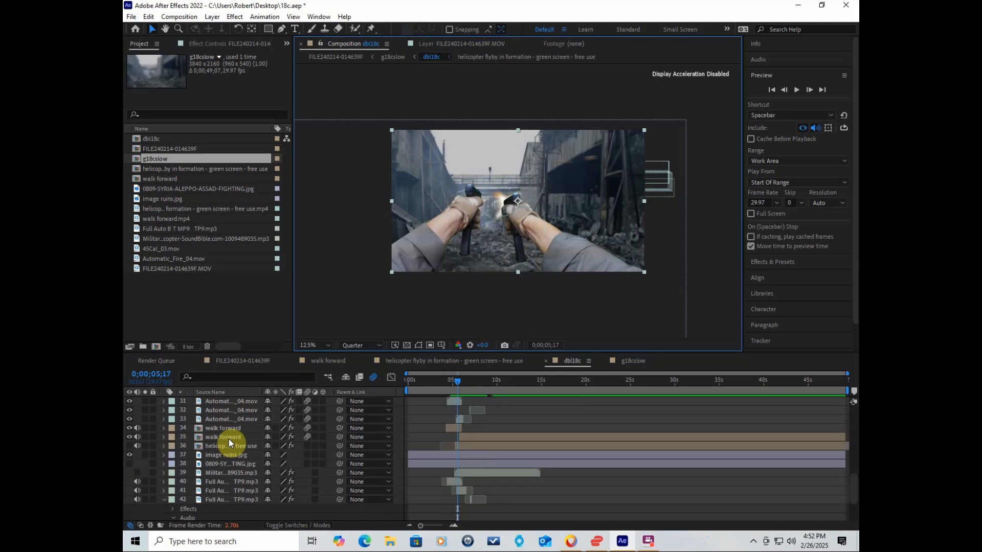
pyautogui.scroll(-1, 229, 438)
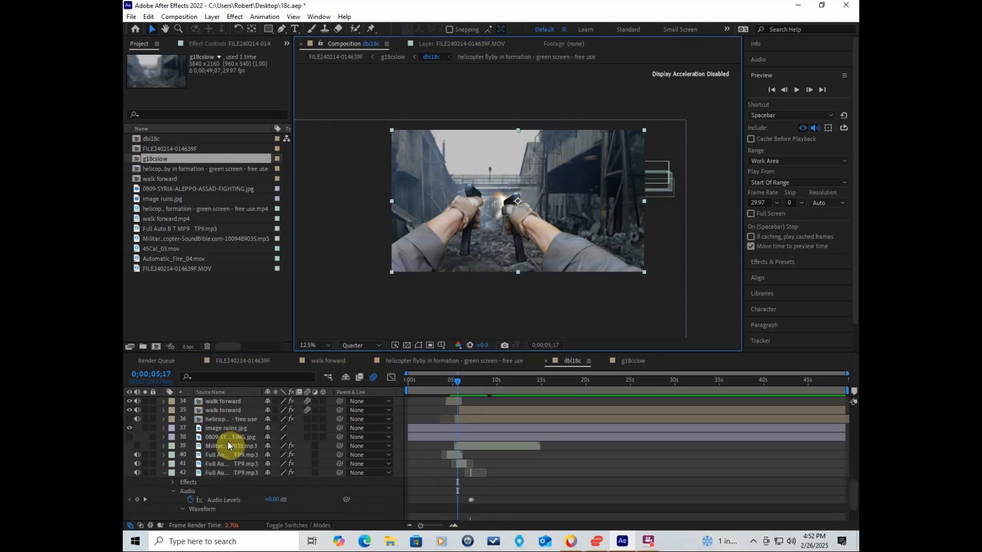
pyautogui.click(164, 472)
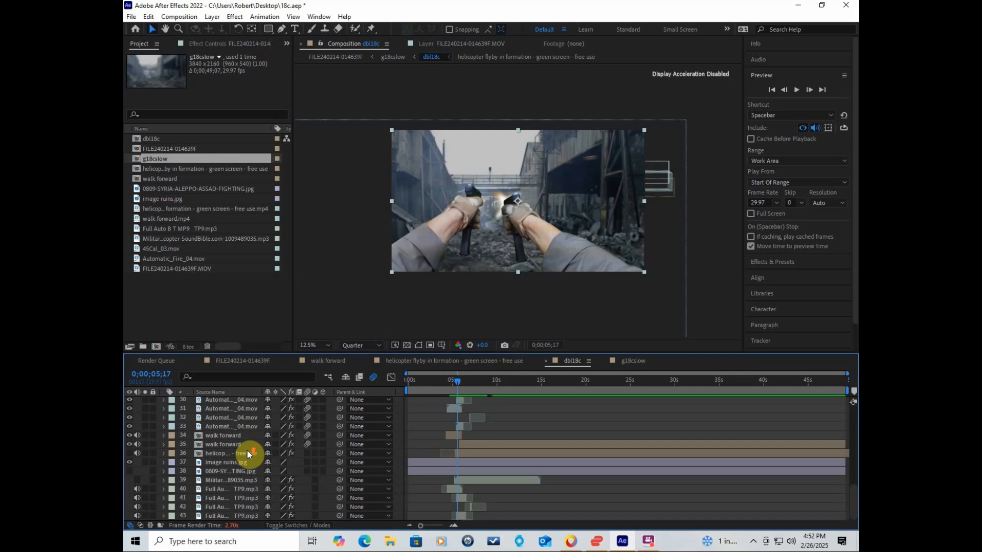
pyautogui.scroll(1, 247, 450)
pyautogui.scroll(1, 247, 453)
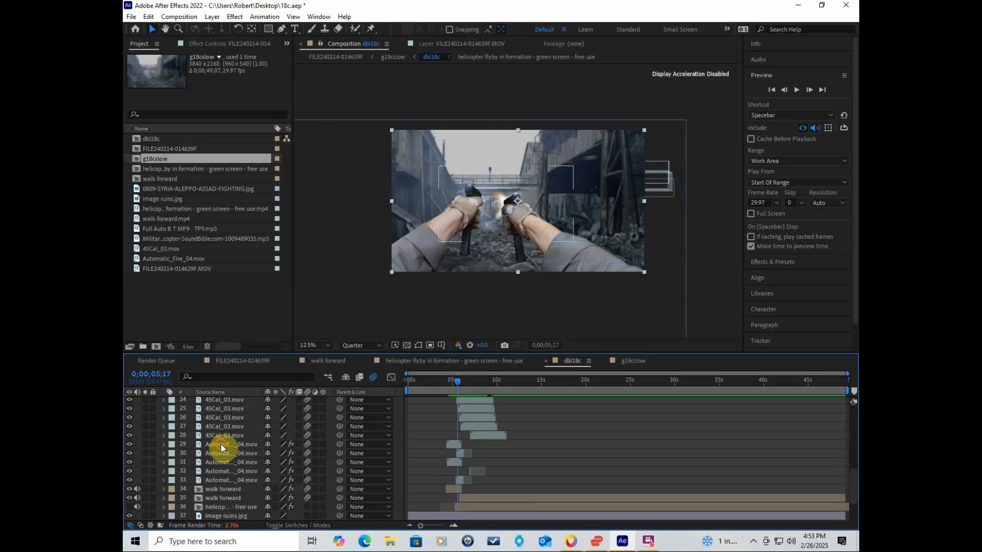
# Open Automatic_Fire_04.mov (layer 29) on its own and view the muzzle flash at 0;00;04;26
pyautogui.click(222, 444)
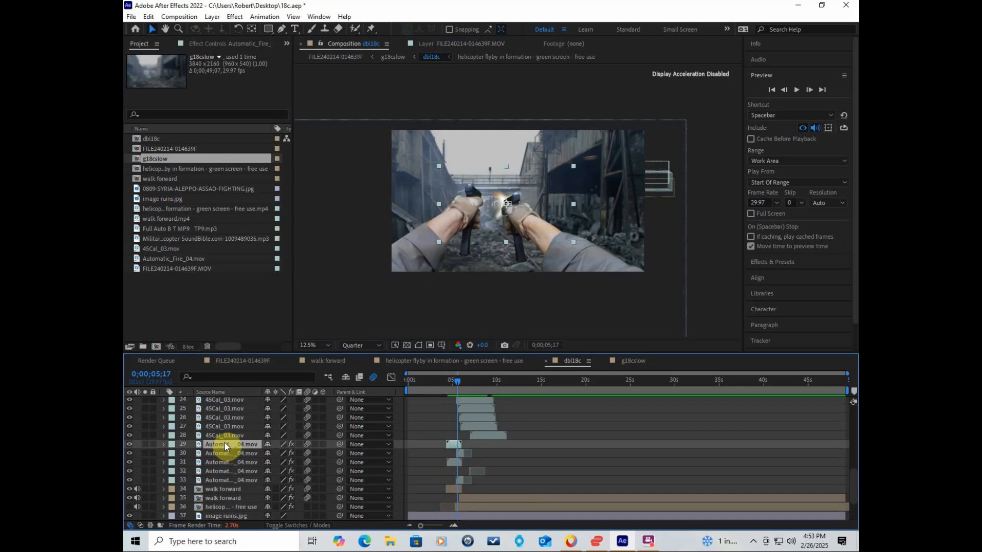
pyautogui.doubleClick(225, 444)
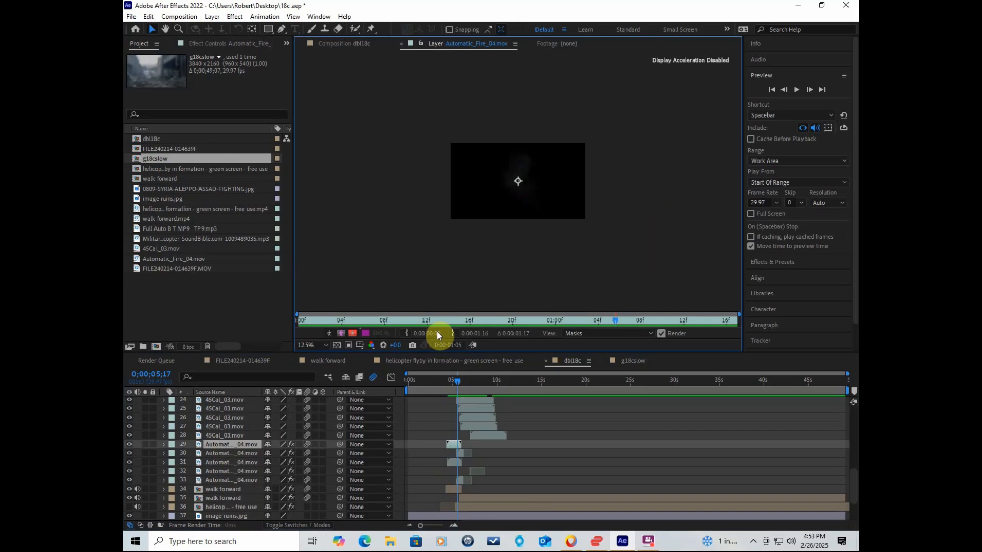
pyautogui.click(458, 384)
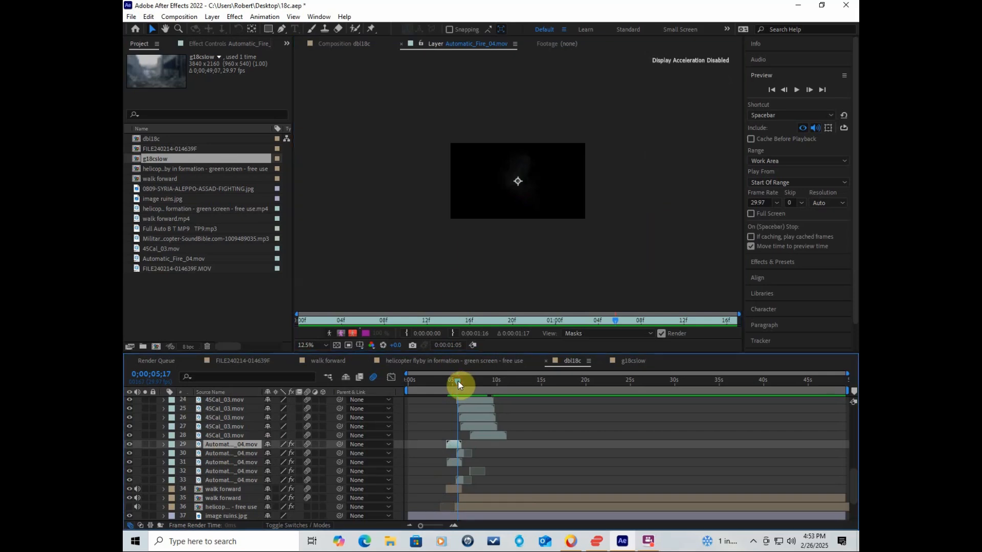
pyautogui.moveTo(459, 383)
pyautogui.mouseDown()
pyautogui.moveTo(479, 378)
pyautogui.moveTo(452, 380)
pyautogui.mouseUp()
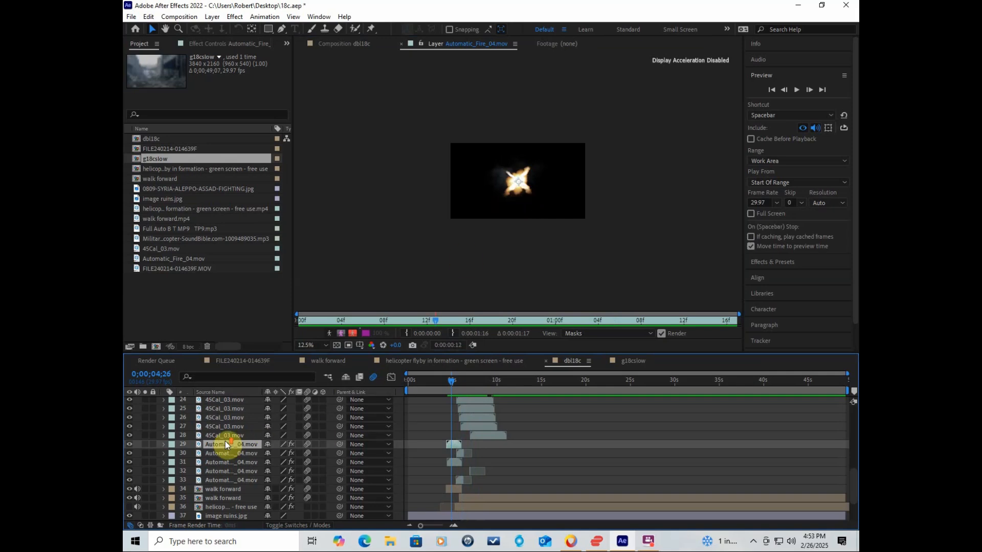
# Look through the 45Cal_03.mov and lower layers, then return to the composition view and select the image ruins.jpg background layer
pyautogui.scroll(3, 226, 443)
pyautogui.scroll(1, 225, 443)
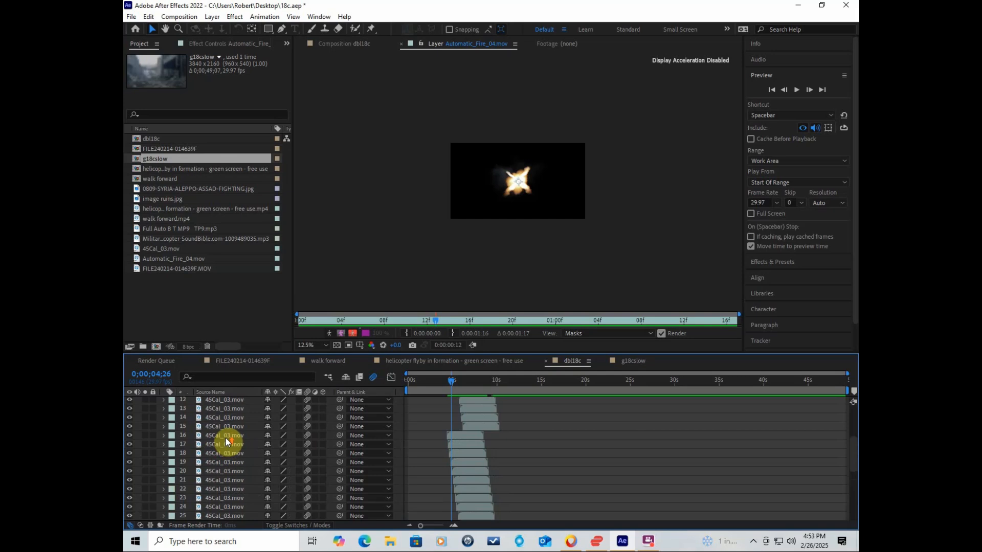
pyautogui.scroll(4, 226, 436)
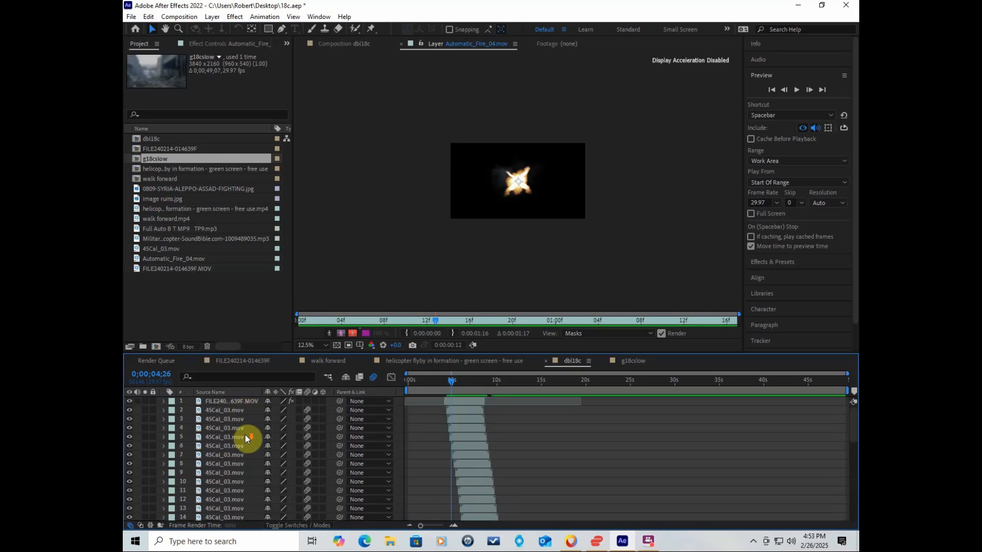
pyautogui.scroll(-2, 244, 435)
pyautogui.scroll(-5, 245, 434)
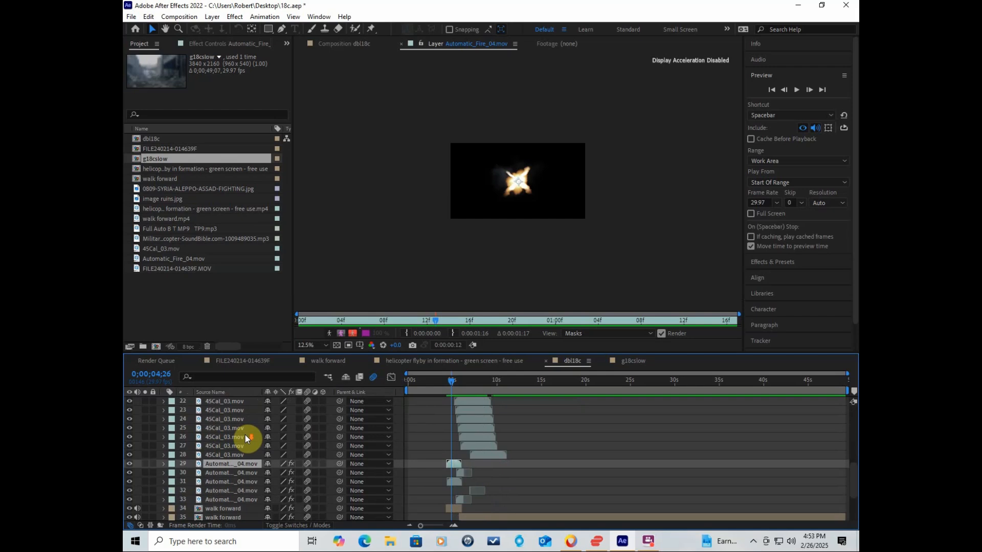
pyautogui.scroll(-3, 244, 435)
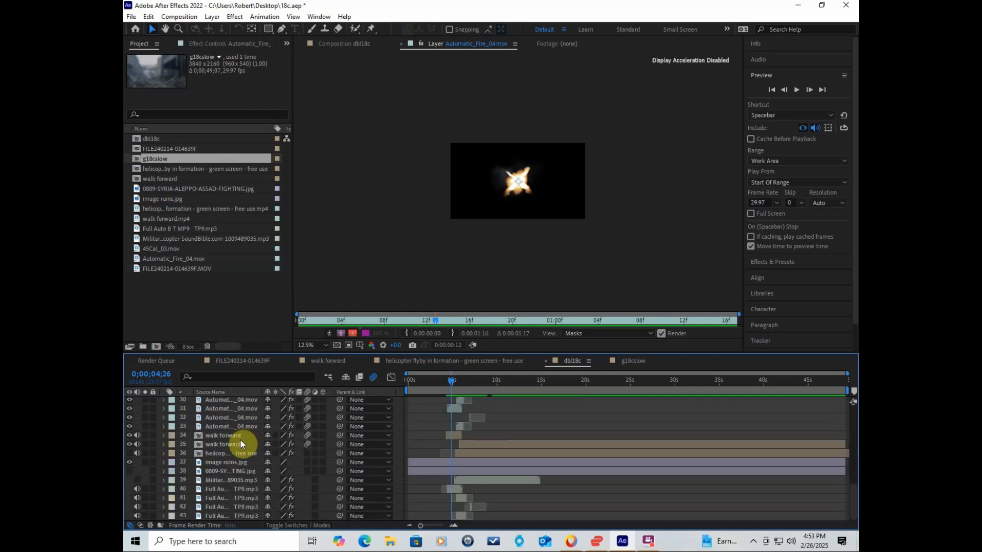
pyautogui.click(470, 346)
pyautogui.click(227, 463)
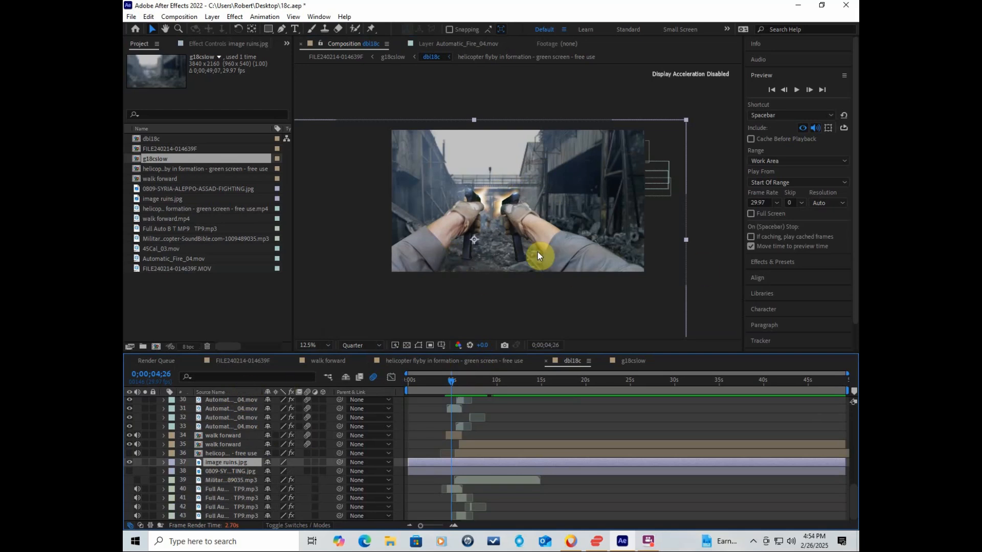
pyautogui.scroll(10, 256, 427)
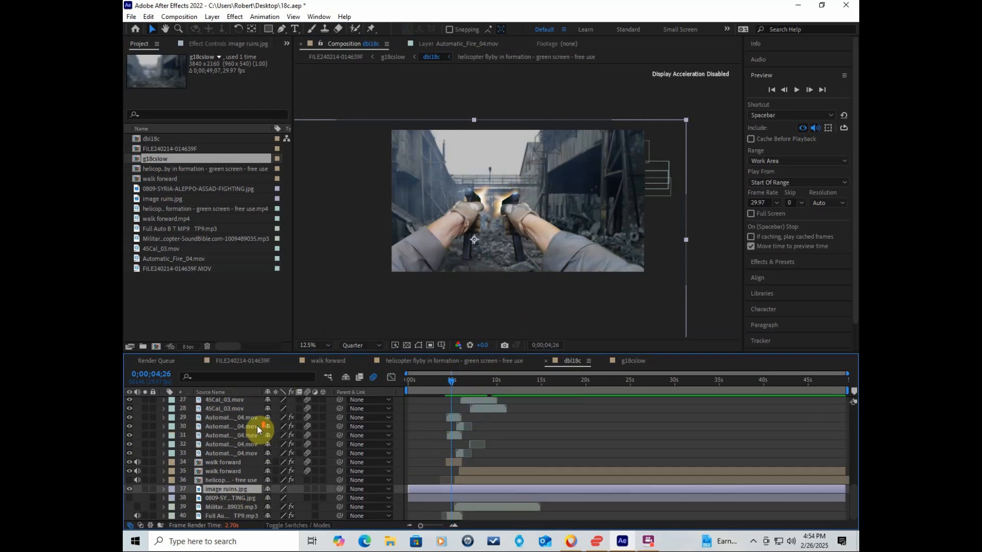
pyautogui.scroll(2, 261, 404)
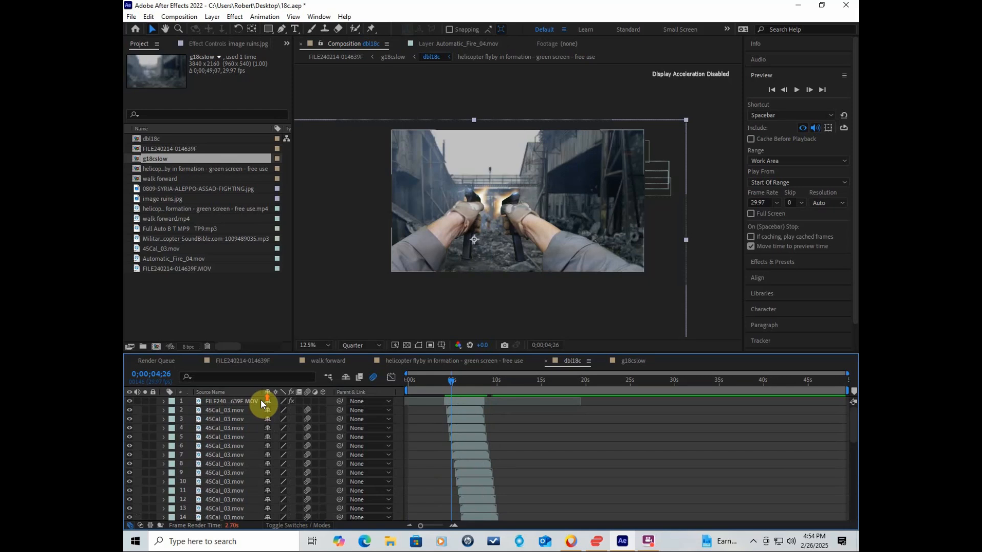
pyautogui.scroll(-4, 261, 404)
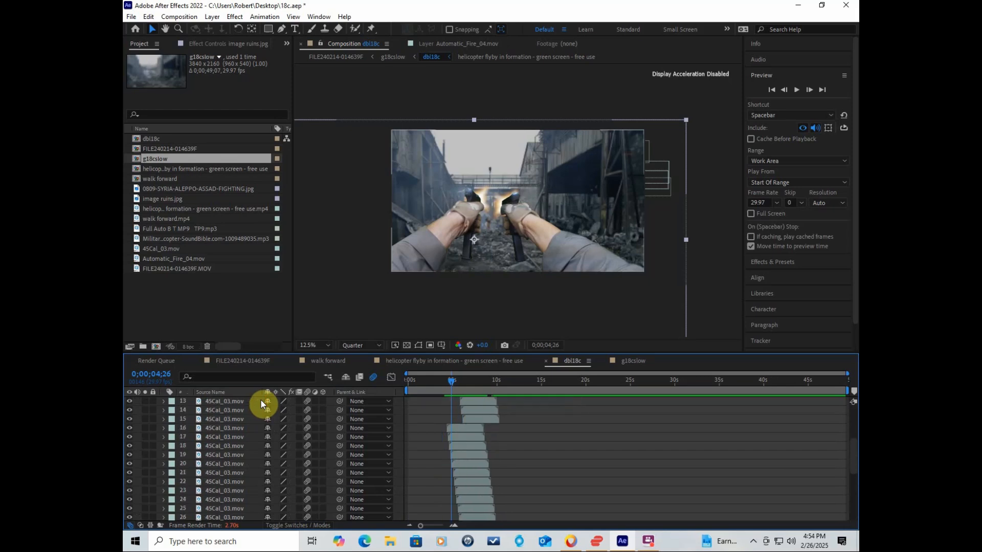
pyautogui.scroll(-5, 261, 404)
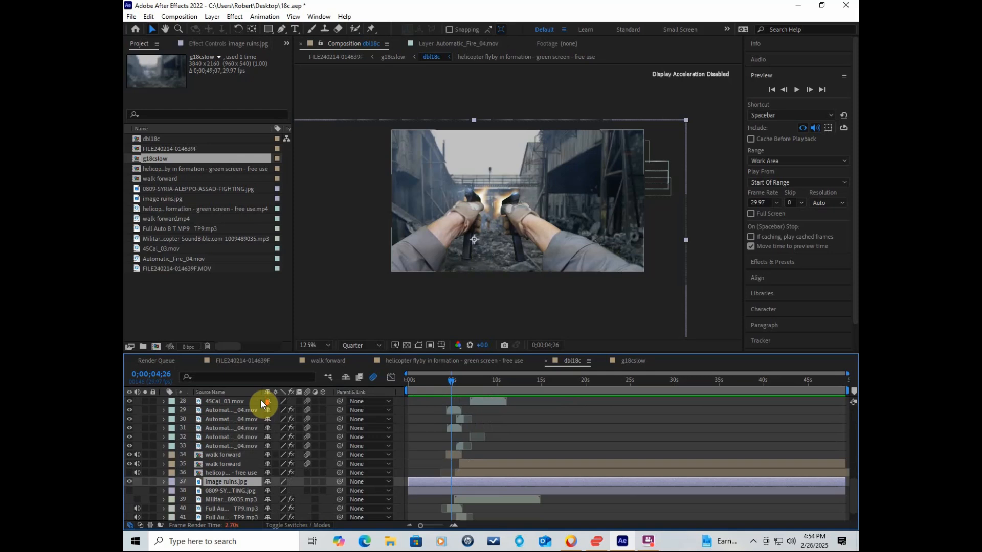
pyautogui.scroll(-1, 259, 409)
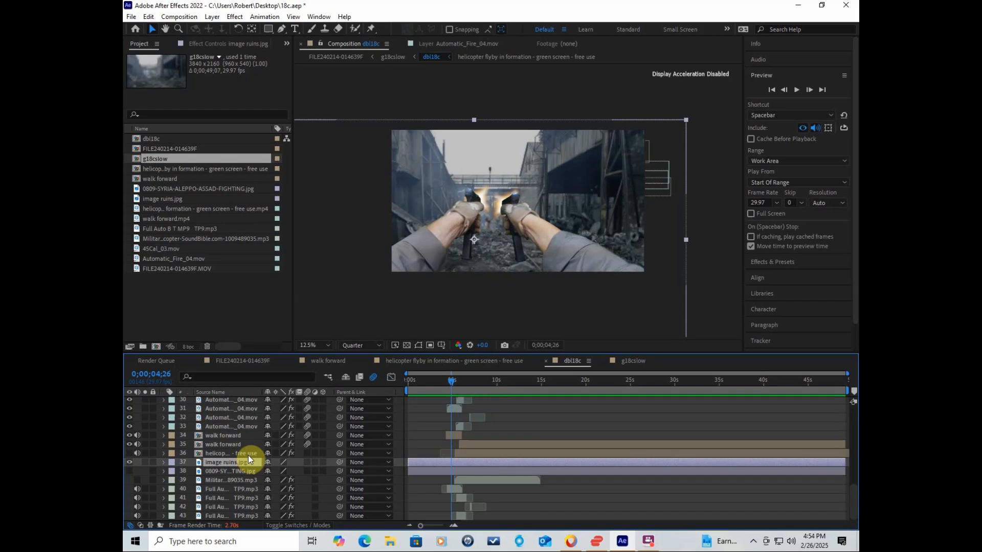
pyautogui.scroll(1, 247, 455)
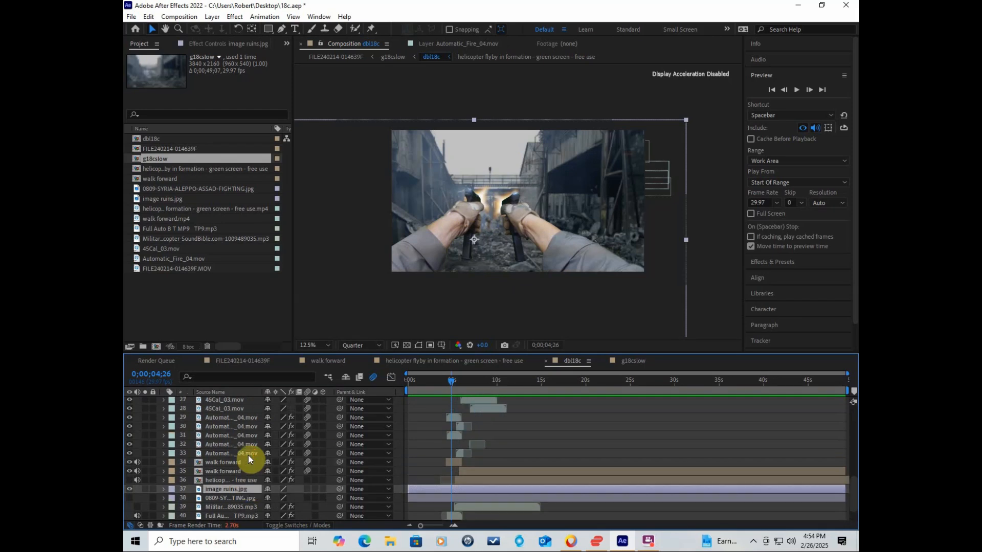
# Set the X position of Automatic_Fire_04.mov layer 30 to 1716 at 0;00;04;26 and collapse its properties
pyautogui.click(223, 427)
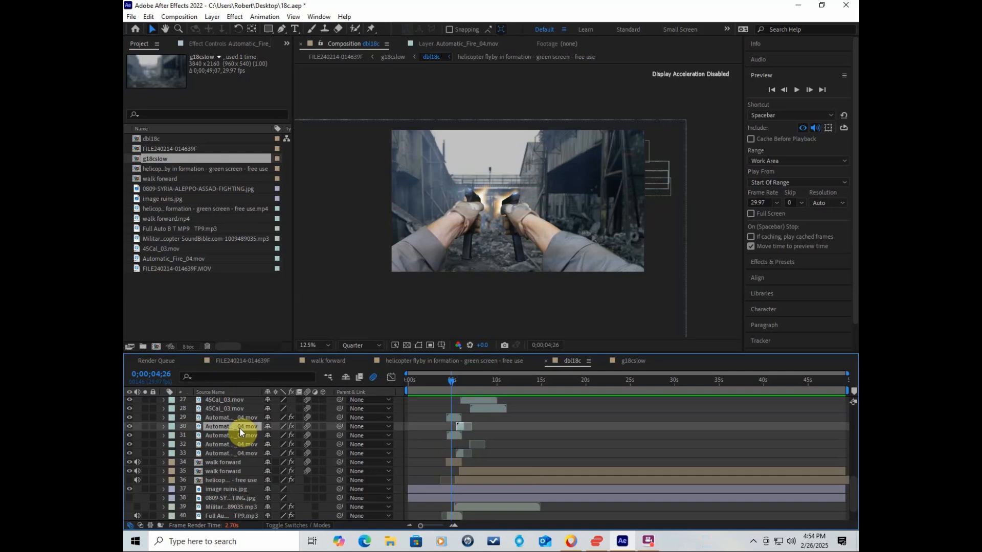
pyautogui.click(164, 426)
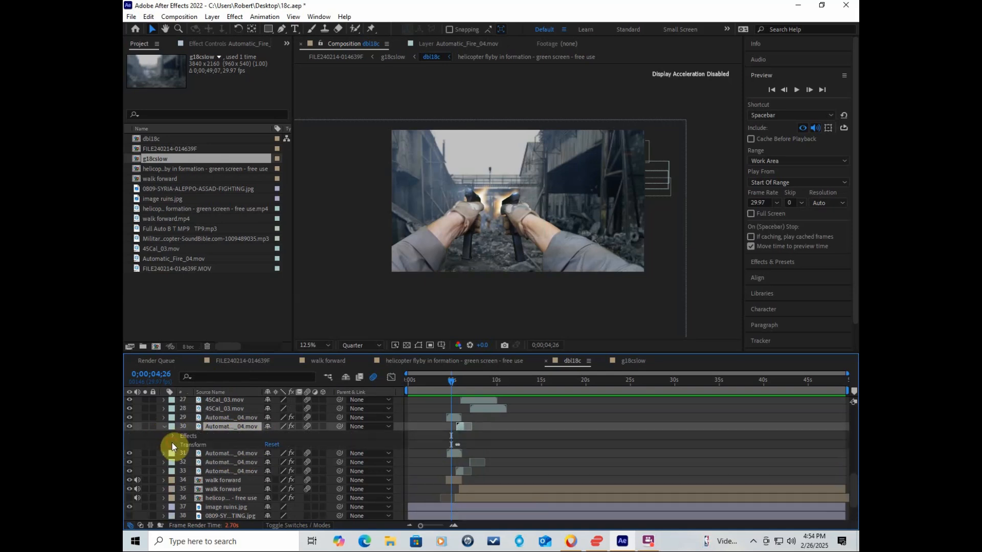
pyautogui.click(173, 445)
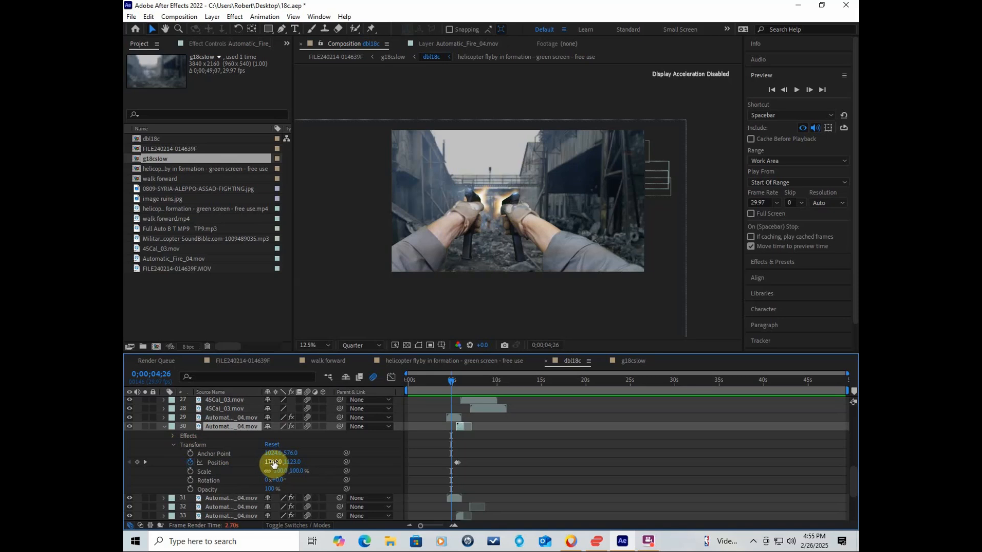
pyautogui.moveTo(271, 460)
pyautogui.mouseDown()
pyautogui.moveTo(226, 460)
pyautogui.moveTo(255, 462)
pyautogui.mouseUp()
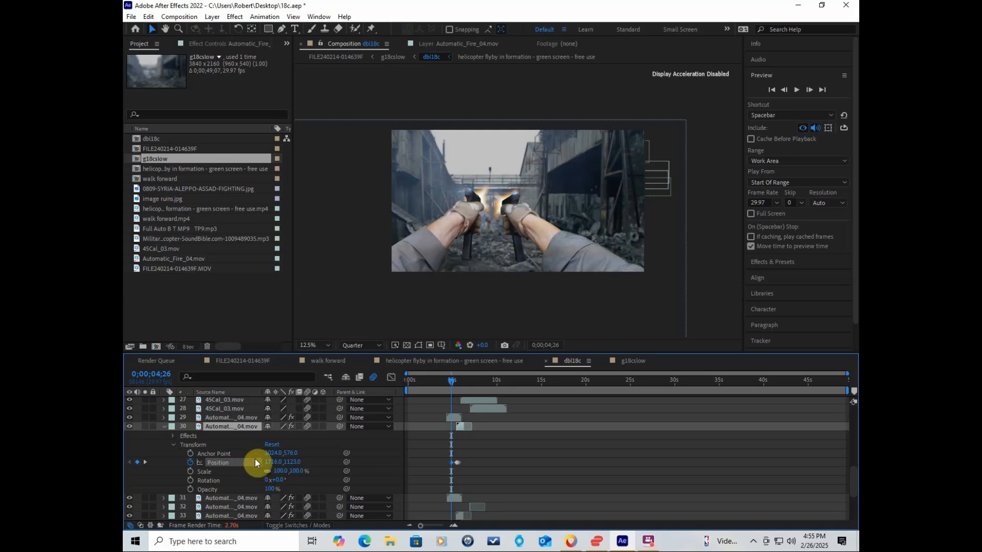
pyautogui.click(244, 426)
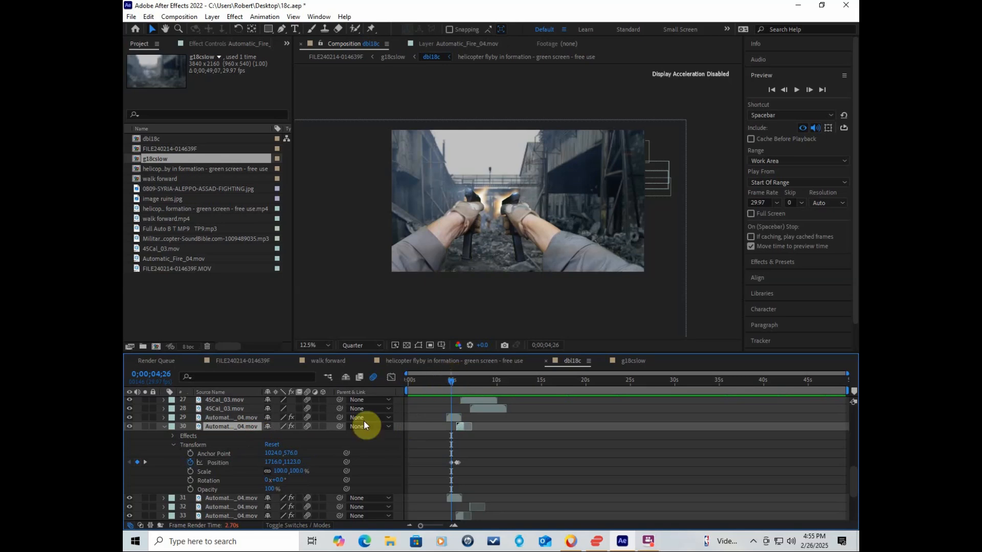
pyautogui.click(164, 427)
# Try an X position of 1736 for Automatic_Fire_04.mov layer 29 at 0;00;04;26
pyautogui.click(164, 417)
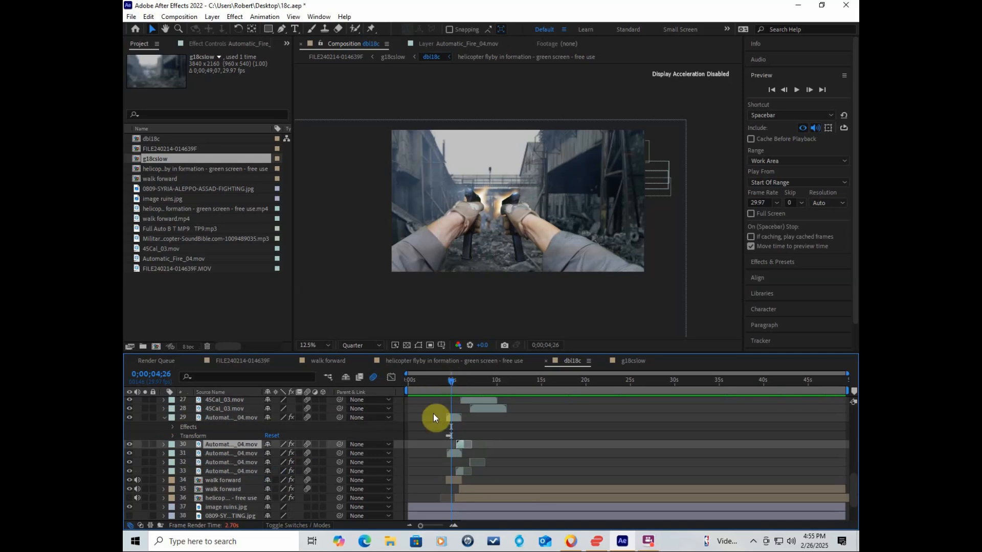
pyautogui.click(248, 419)
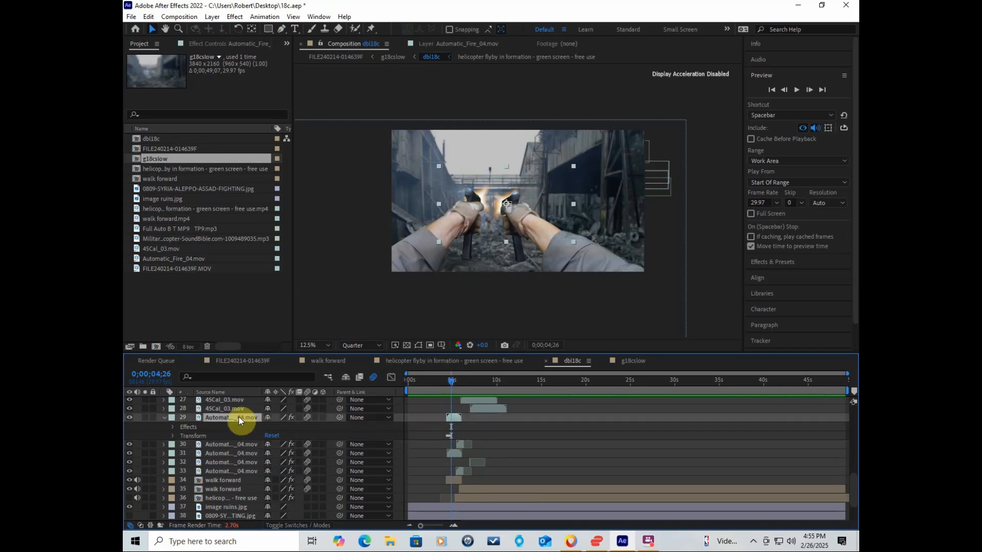
pyautogui.click(171, 435)
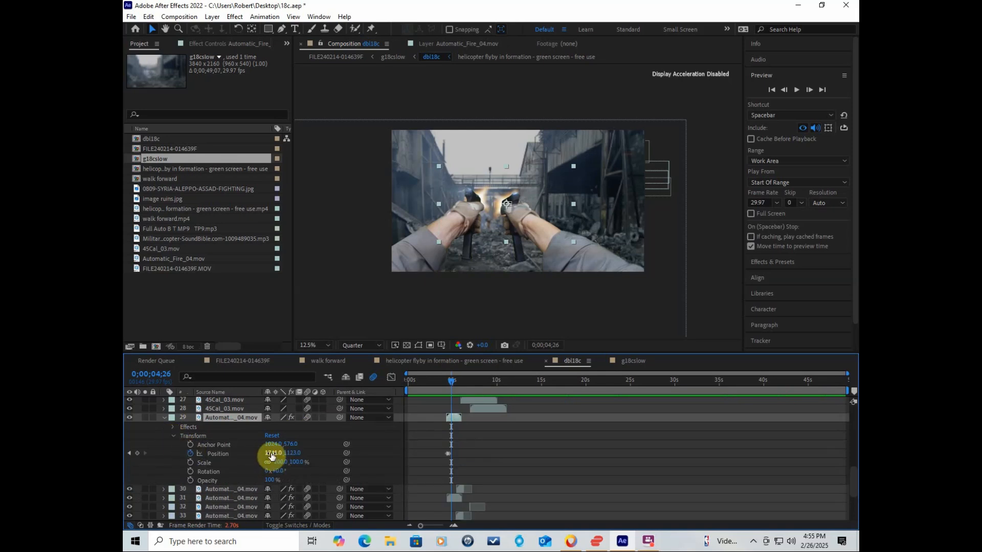
pyautogui.moveTo(270, 454); pyautogui.dragTo(253, 389)
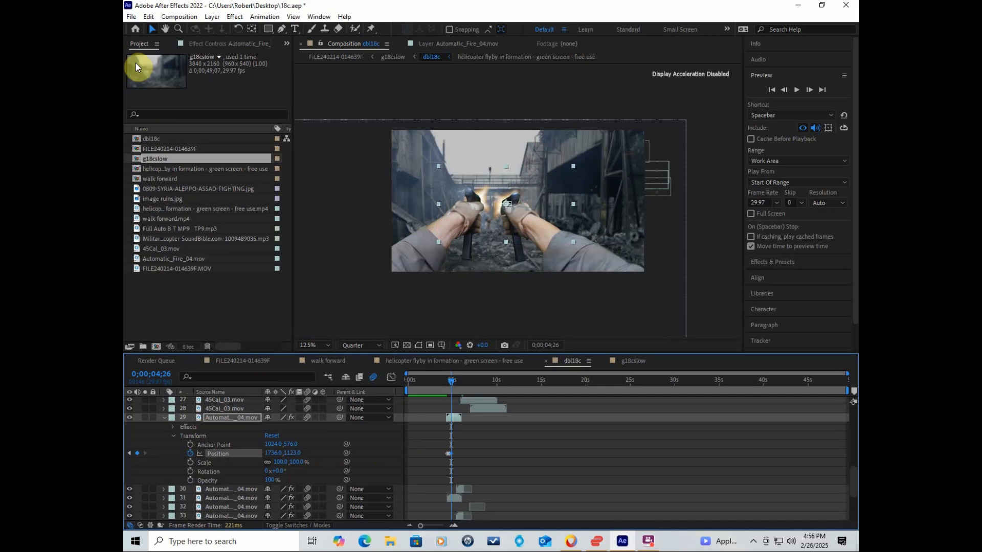
# Undo the last position change on the layer 29 muzzle flash
pyautogui.click(131, 18)
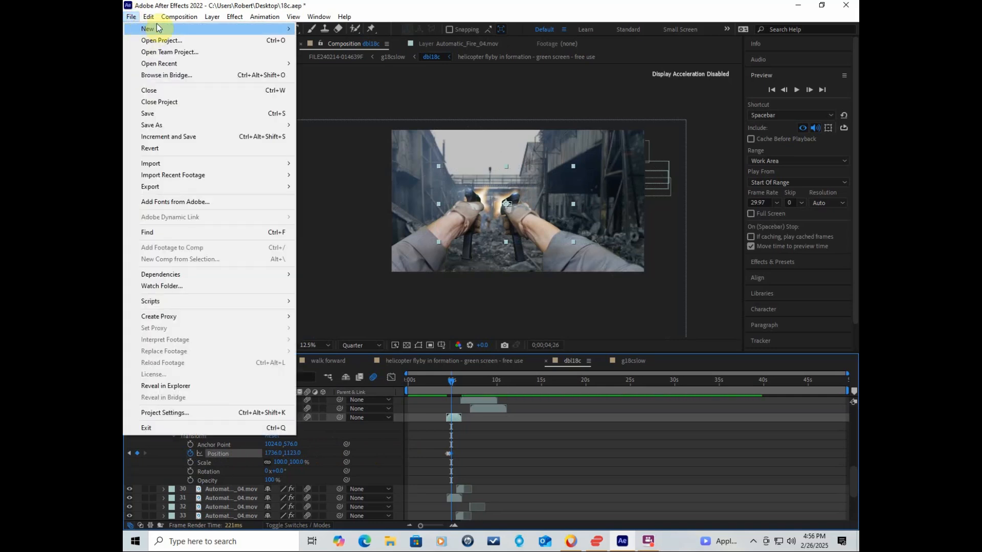
pyautogui.click(152, 19)
pyautogui.click(153, 19)
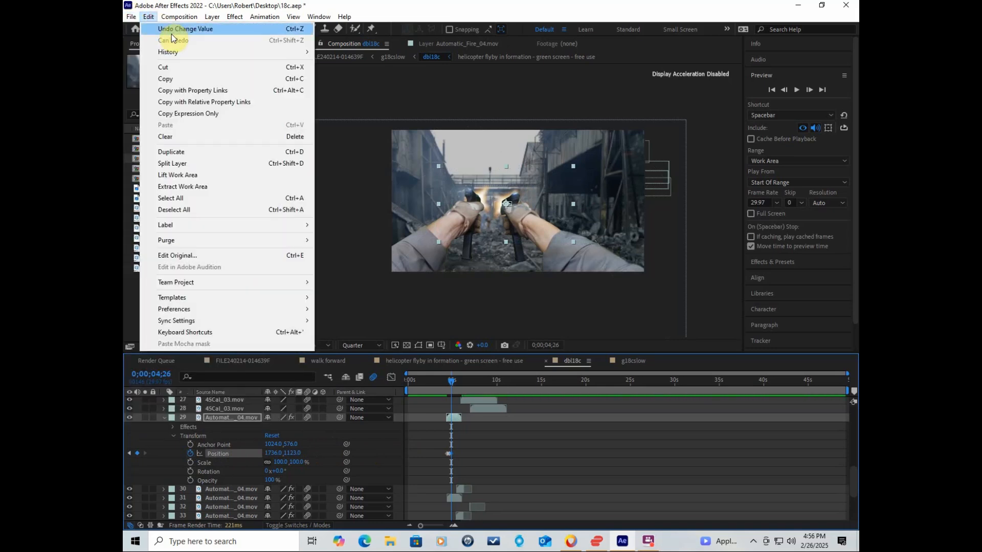
pyautogui.click(173, 30)
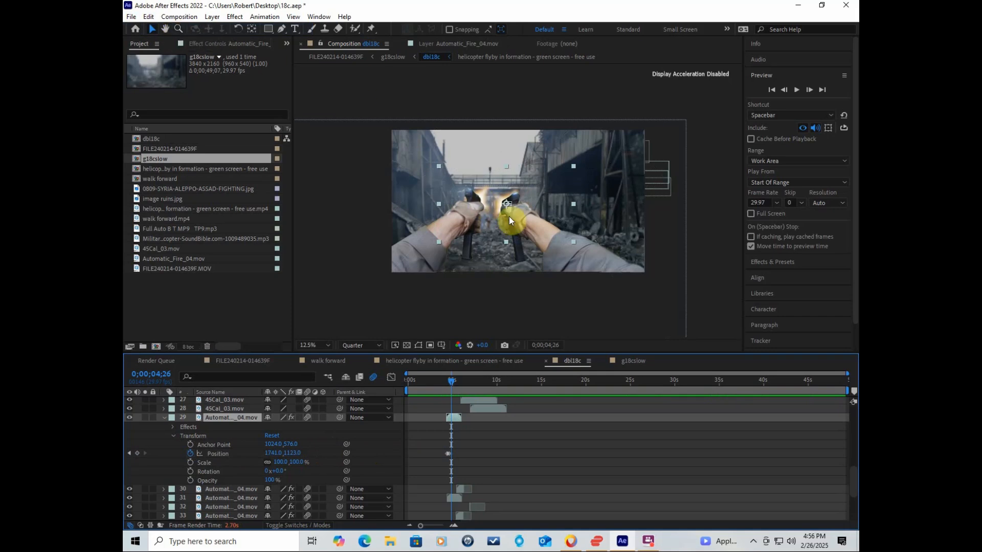
# Compare the muzzle flashes of both pistols up close and frame by frame between 0;00;04;25 and 0;00;04;27
pyautogui.scroll(4, 508, 216)
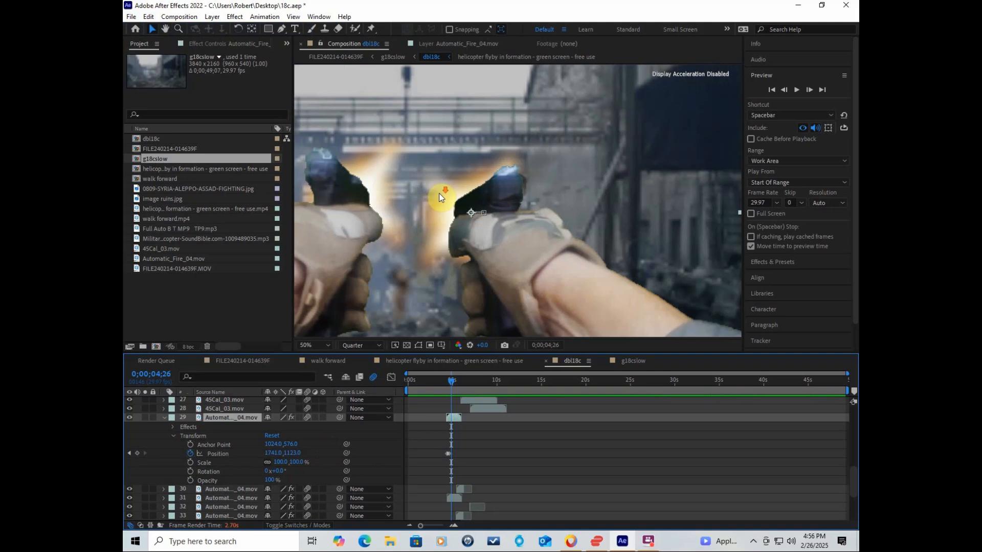
pyautogui.scroll(-2, 439, 197)
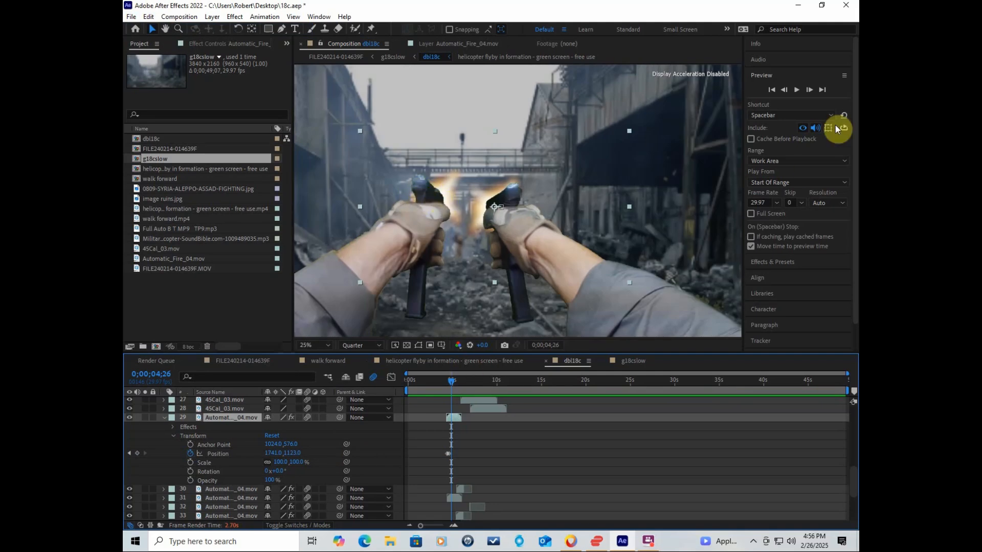
pyautogui.click(809, 90)
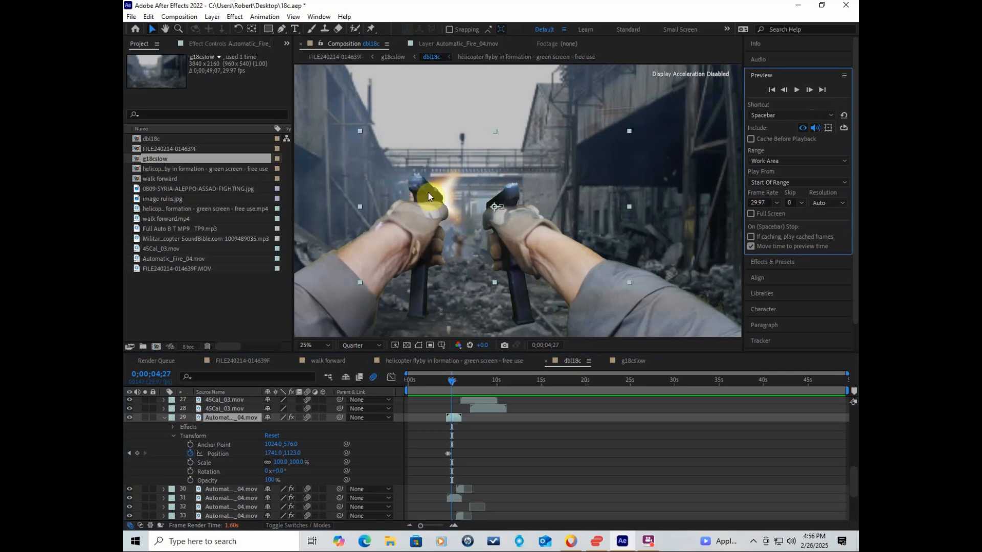
pyautogui.click(784, 90)
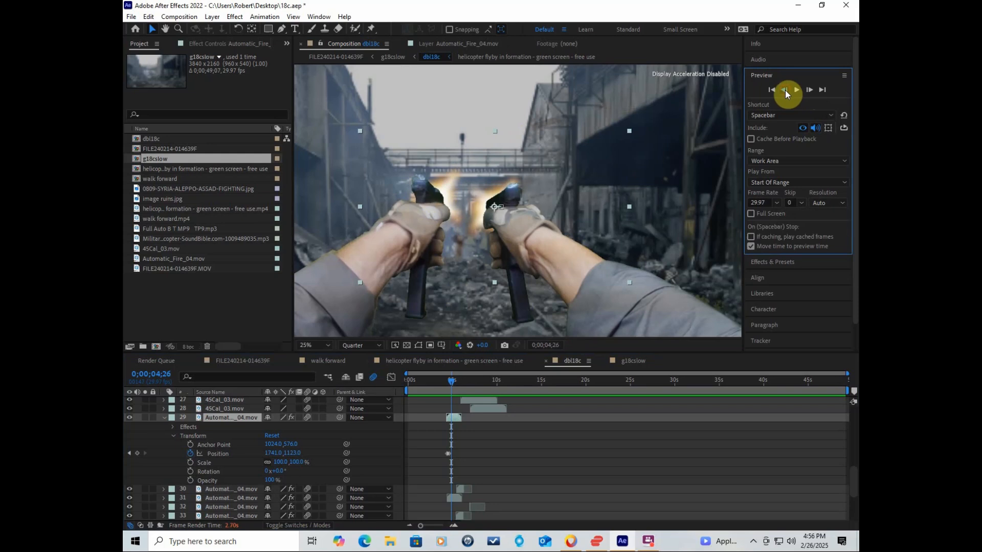
pyautogui.click(784, 90)
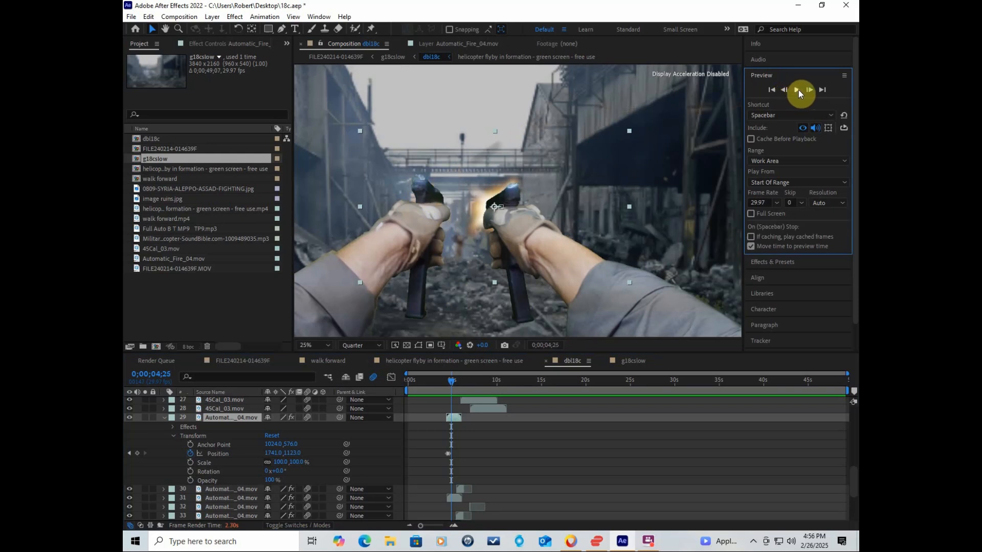
pyautogui.click(808, 90)
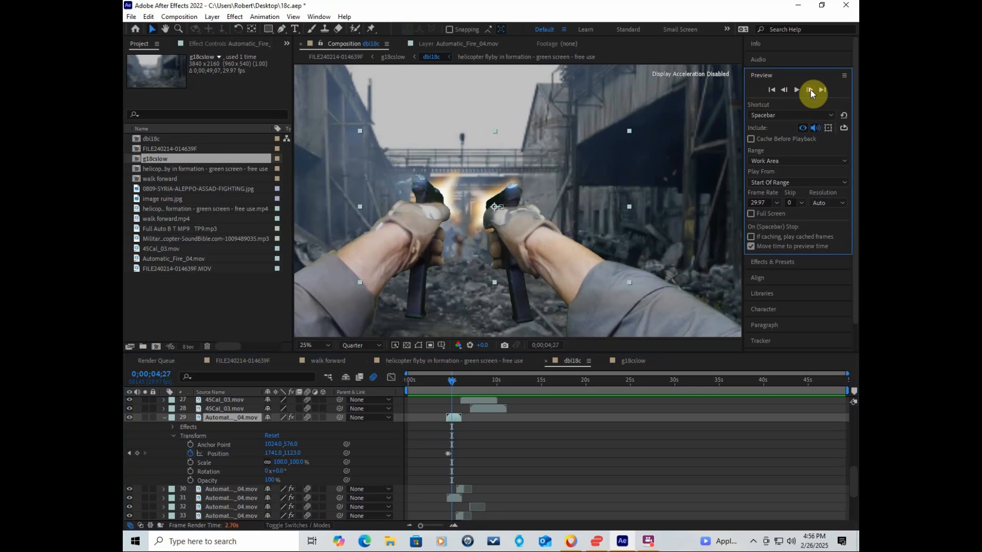
pyautogui.click(809, 90)
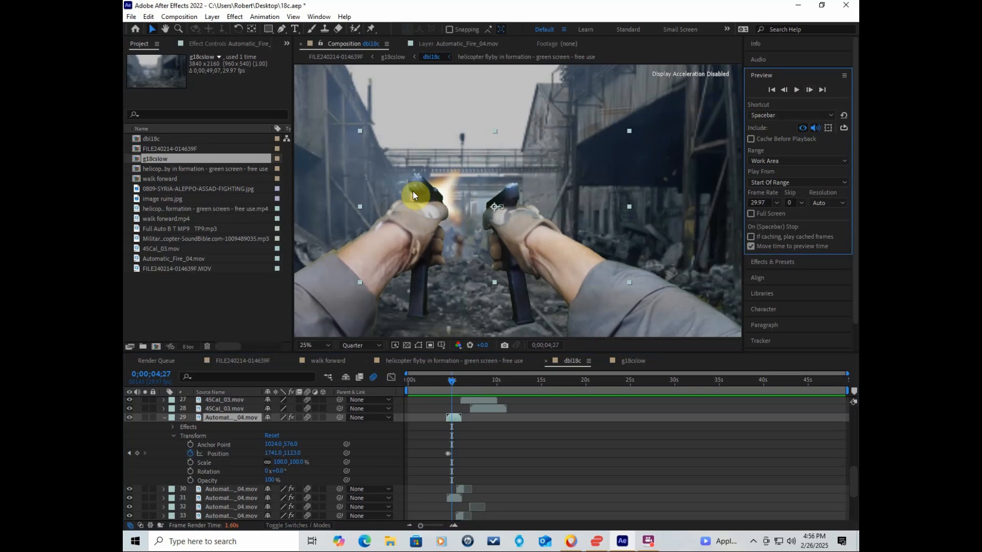
# Advance frame by frame from 0;00;04;27 to 0;00;05;05, examining each pistol's muzzle flash against its slide movement
pyautogui.click(808, 90)
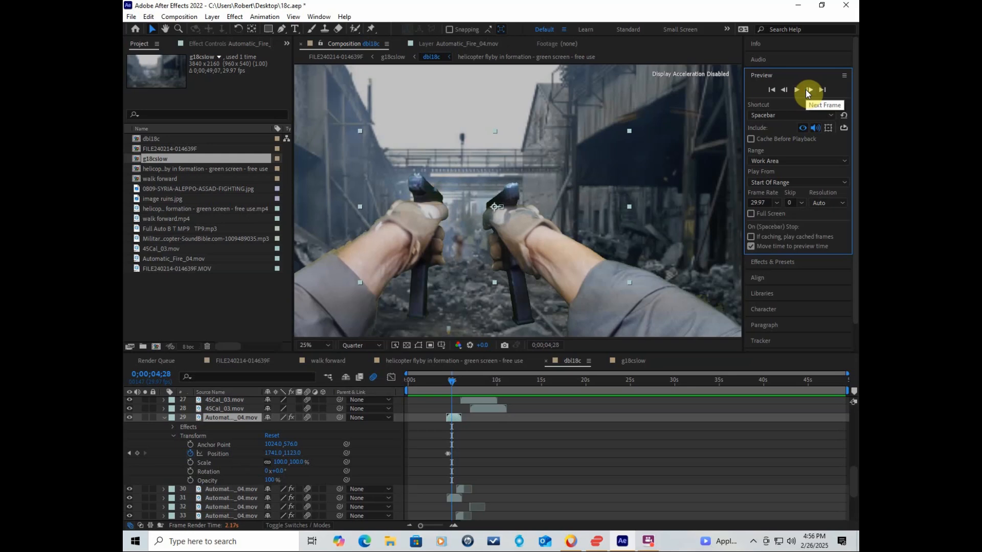
pyautogui.click(809, 88)
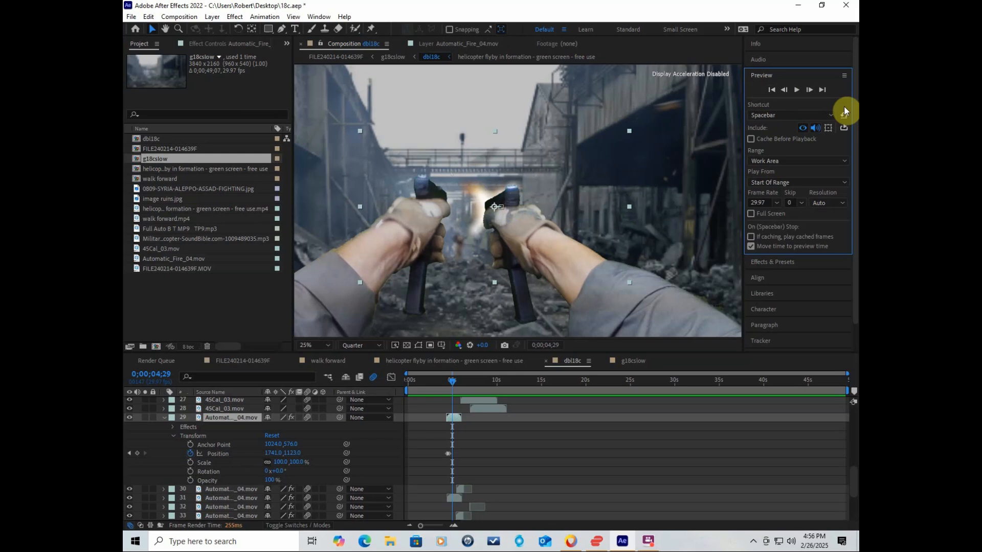
pyautogui.click(809, 89)
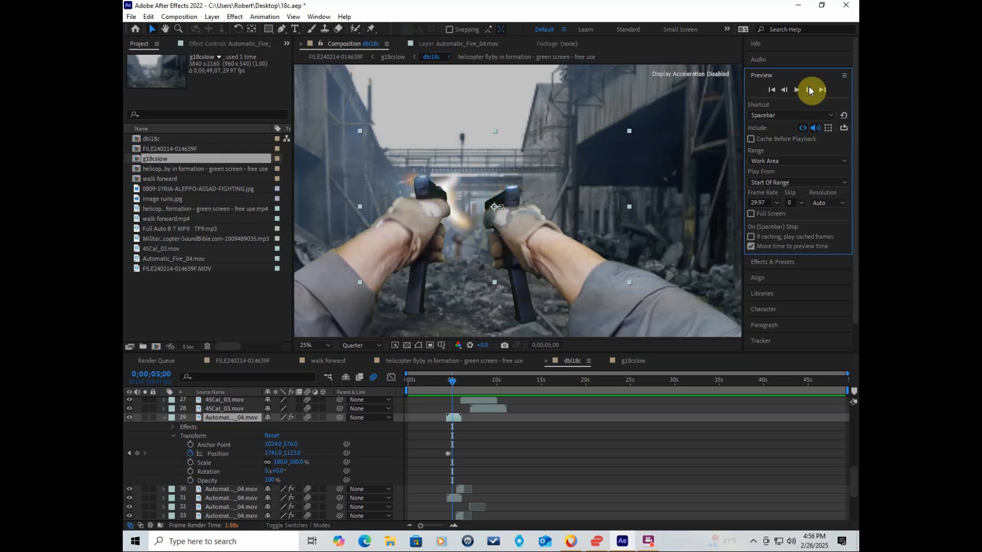
pyautogui.click(808, 89)
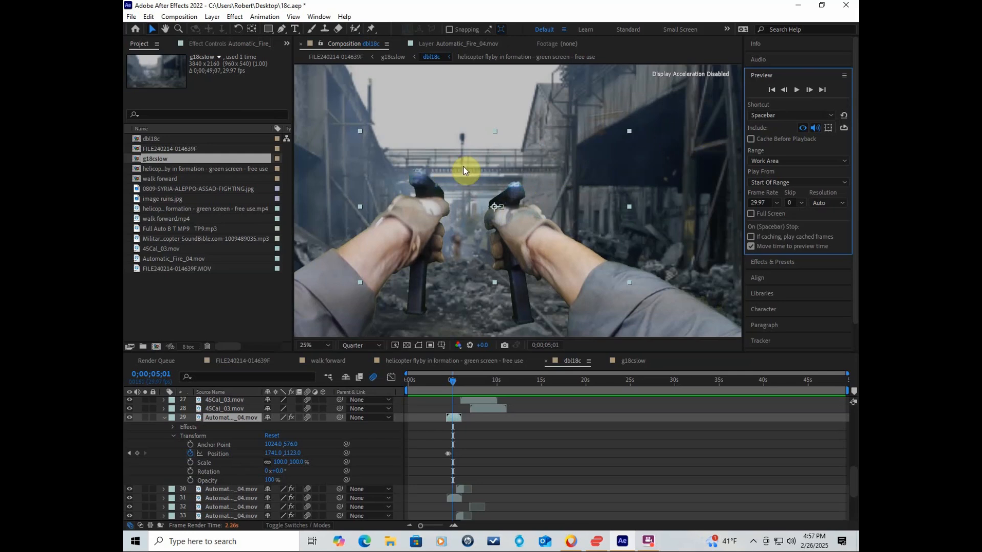
pyautogui.click(809, 90)
pyautogui.click(809, 90)
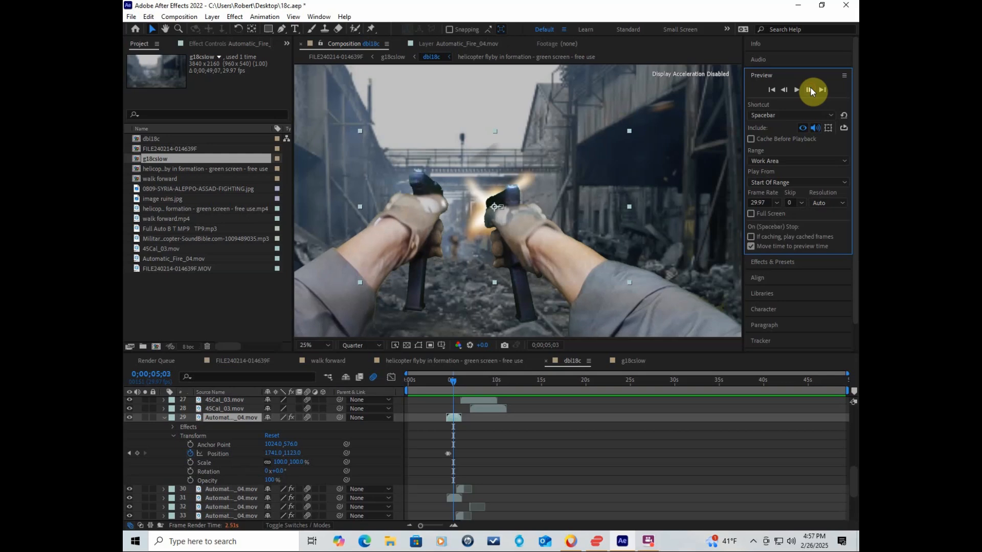
pyautogui.click(809, 89)
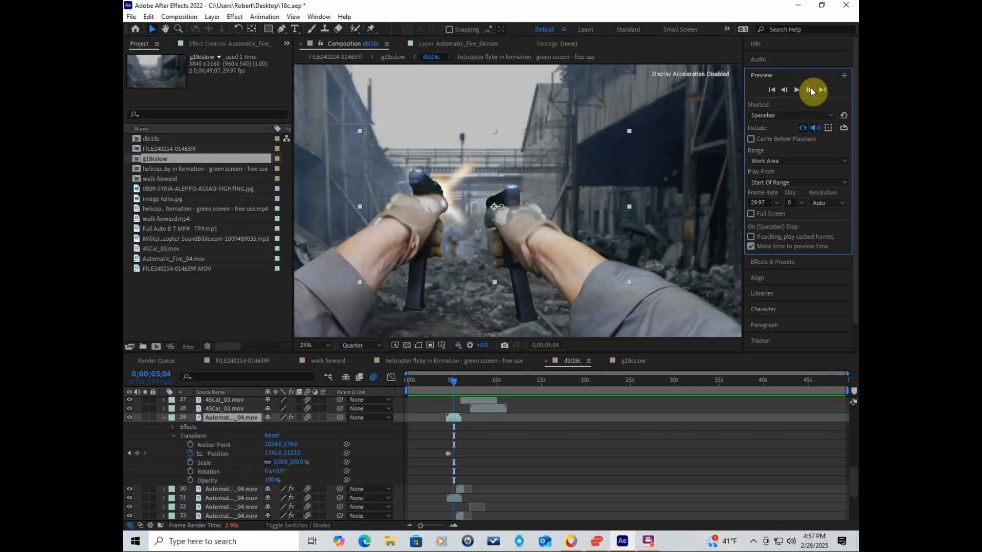
pyautogui.click(809, 90)
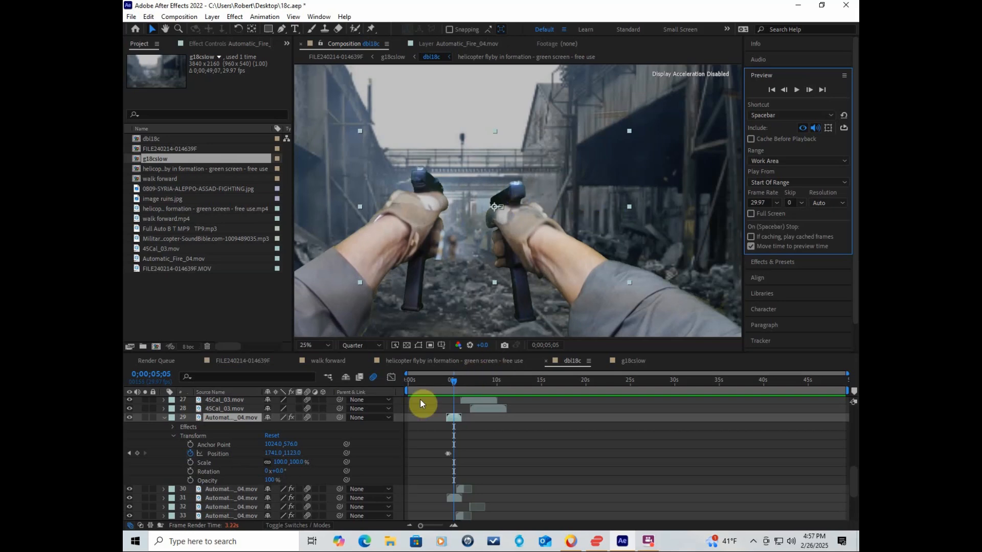
# Move the current time to 0;00;05;20 and check the muzzle flashes frame by frame back to 0;00;05;18
pyautogui.moveTo(454, 379)
pyautogui.mouseDown()
pyautogui.moveTo(446, 380)
pyautogui.moveTo(469, 377)
pyautogui.moveTo(450, 377)
pyautogui.moveTo(459, 377)
pyautogui.mouseUp()
pyautogui.click(500, 315)
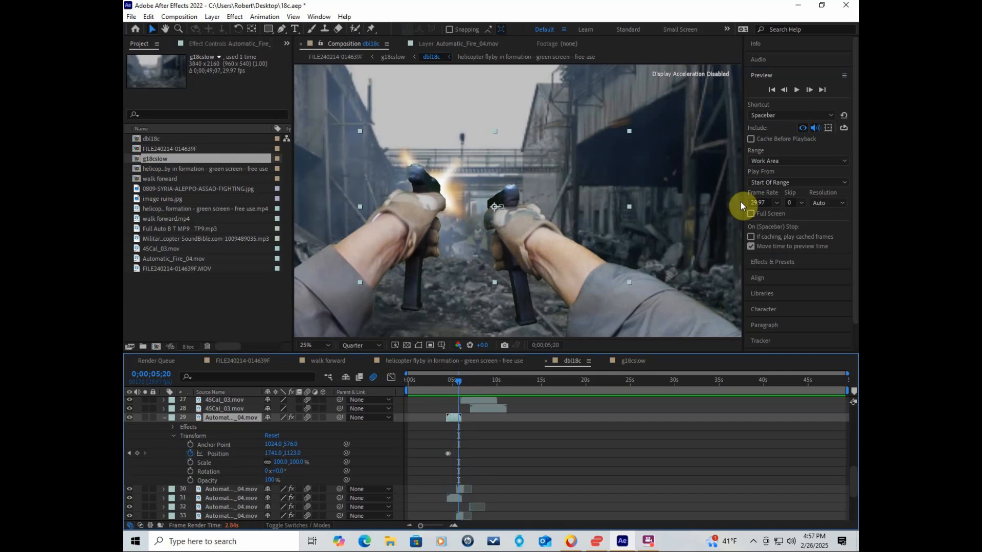
pyautogui.click(785, 90)
pyautogui.click(785, 89)
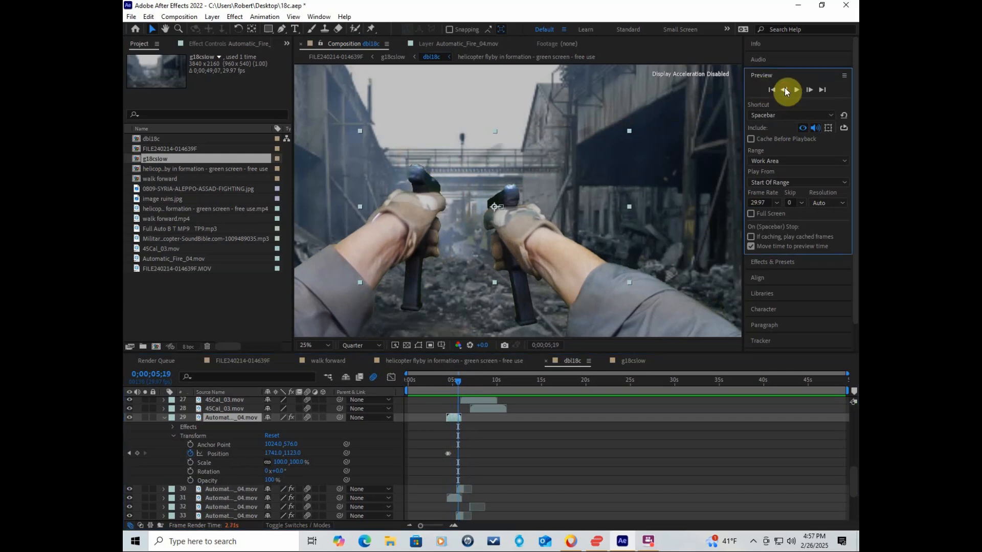
pyautogui.click(785, 90)
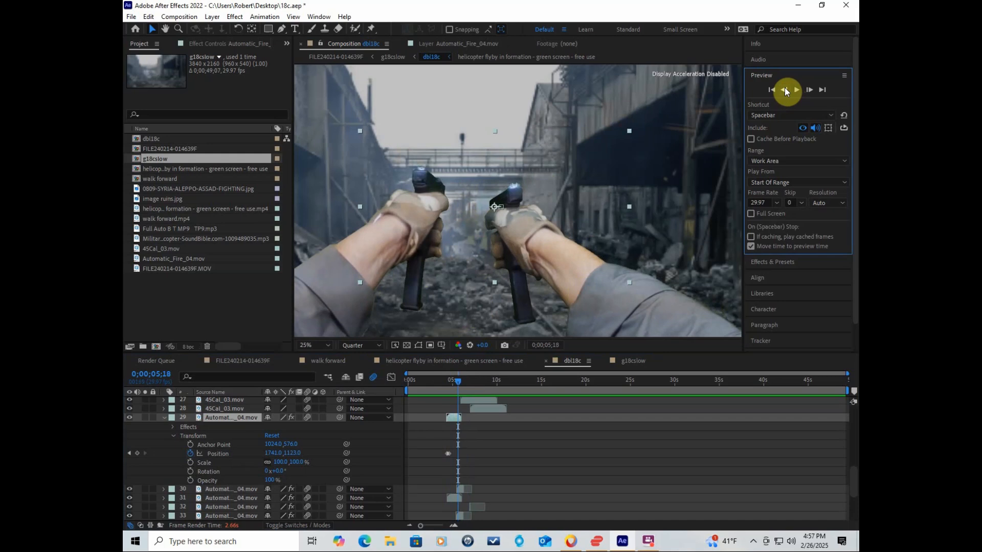
pyautogui.click(810, 90)
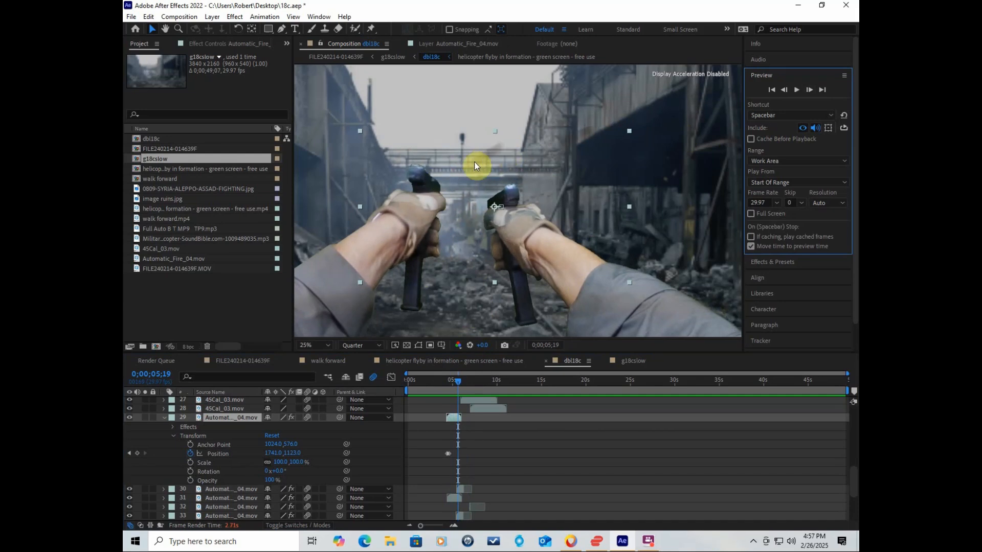
# Step back to 0;00;05;14 and forward to 0;00;05;17, examining the muzzle flash timing on both pistols
pyautogui.click(785, 90)
pyautogui.click(785, 90)
pyautogui.click(785, 90)
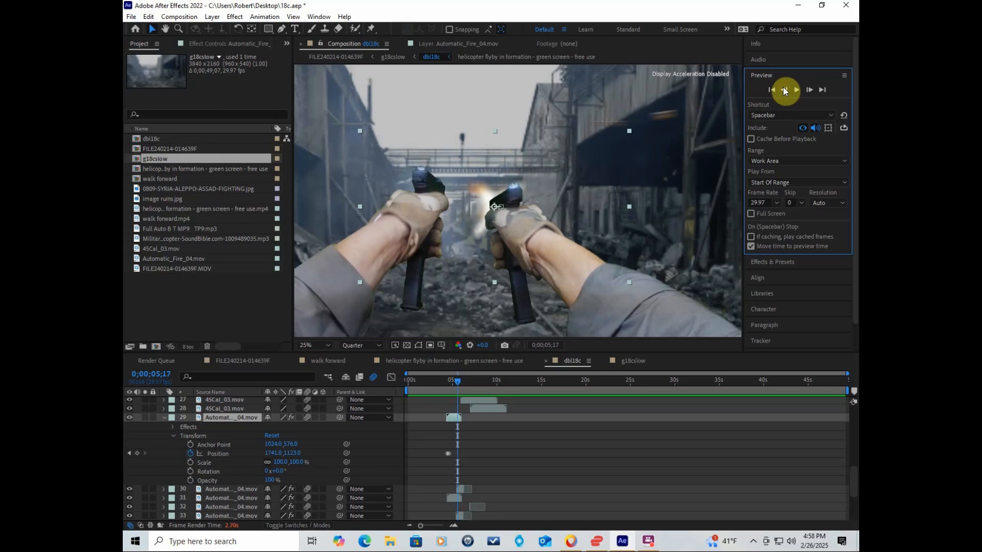
pyautogui.click(785, 90)
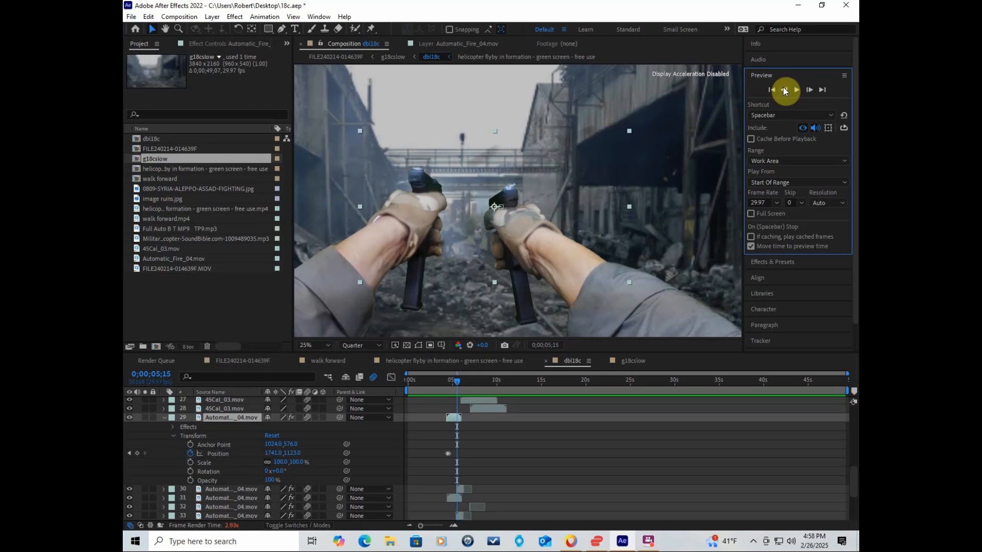
pyautogui.click(786, 91)
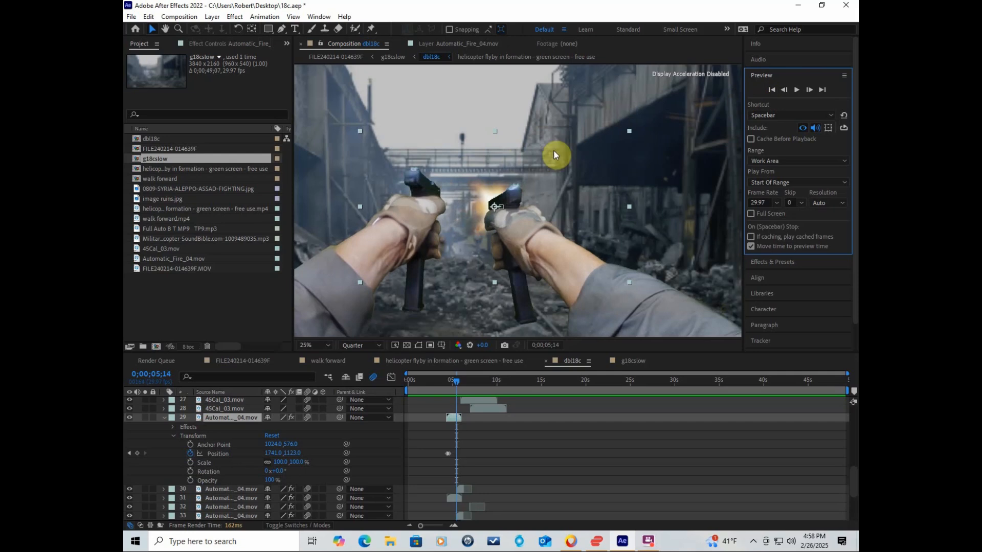
pyautogui.click(809, 91)
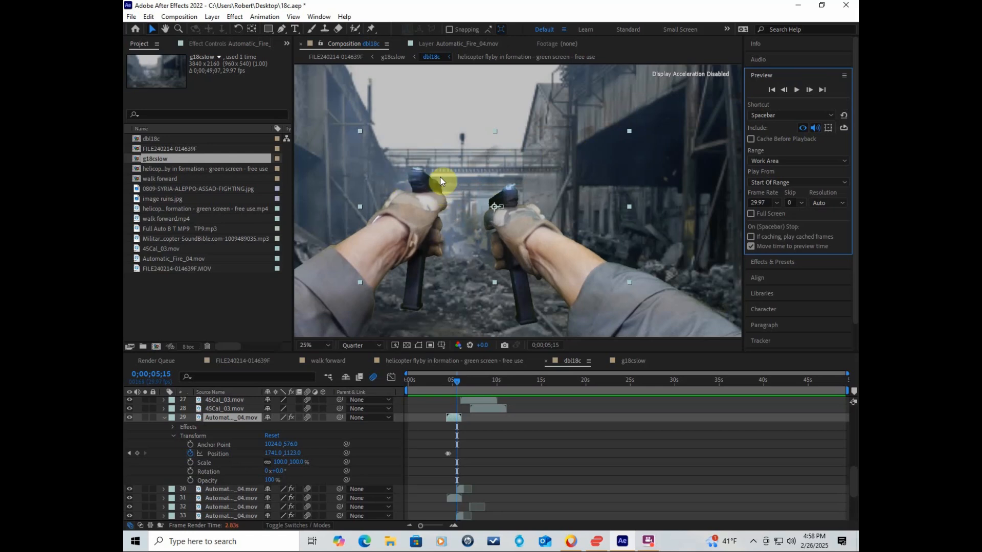
pyautogui.click(809, 90)
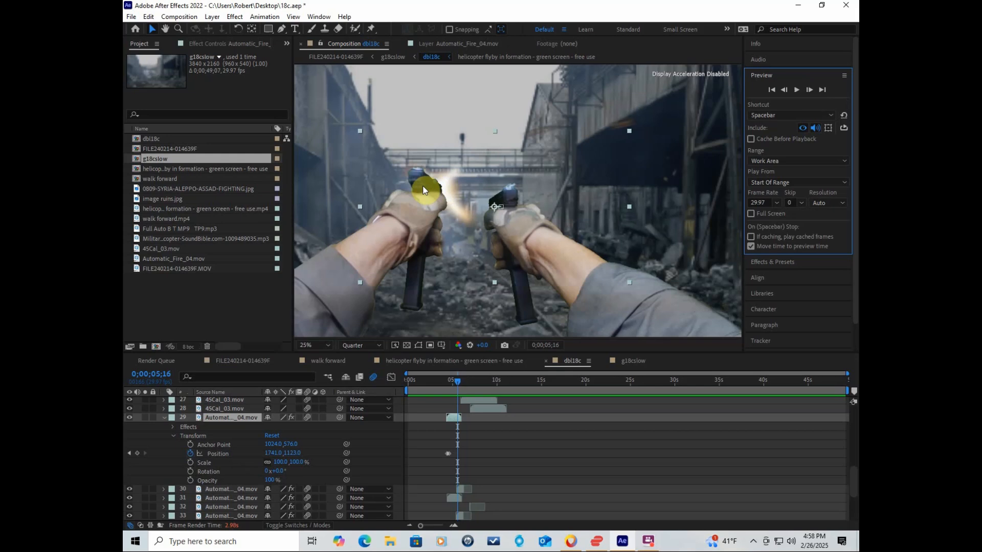
pyautogui.click(810, 89)
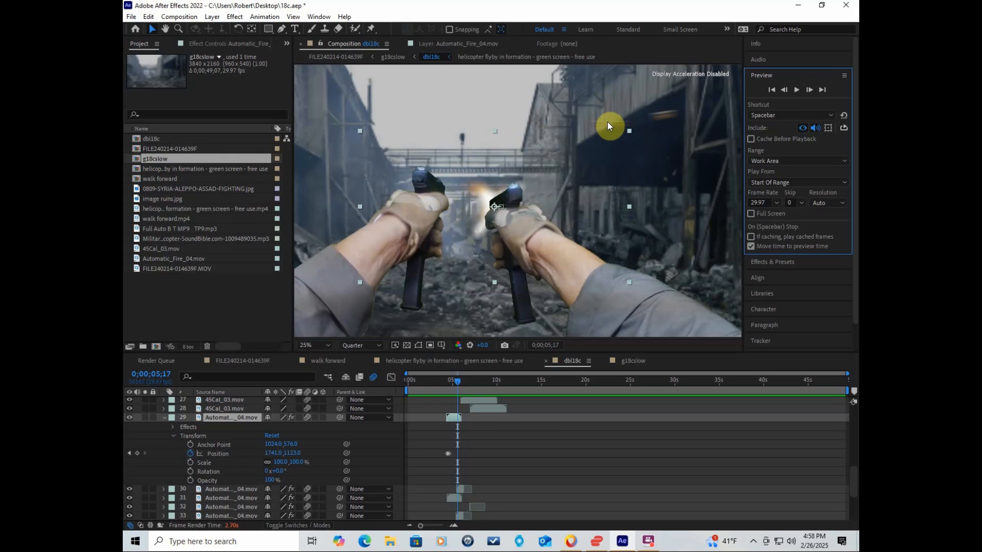
# Inspect the motion paths of the left pistol's ejected casings by selecting 45Cal_03.mov layers 22 up through 18 in turn
pyautogui.click(221, 409)
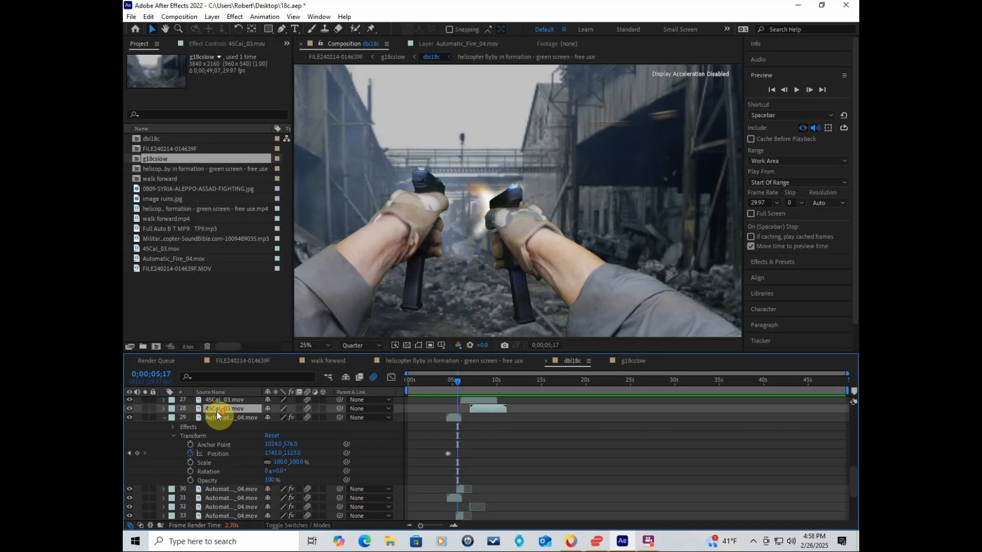
pyautogui.scroll(3, 216, 411)
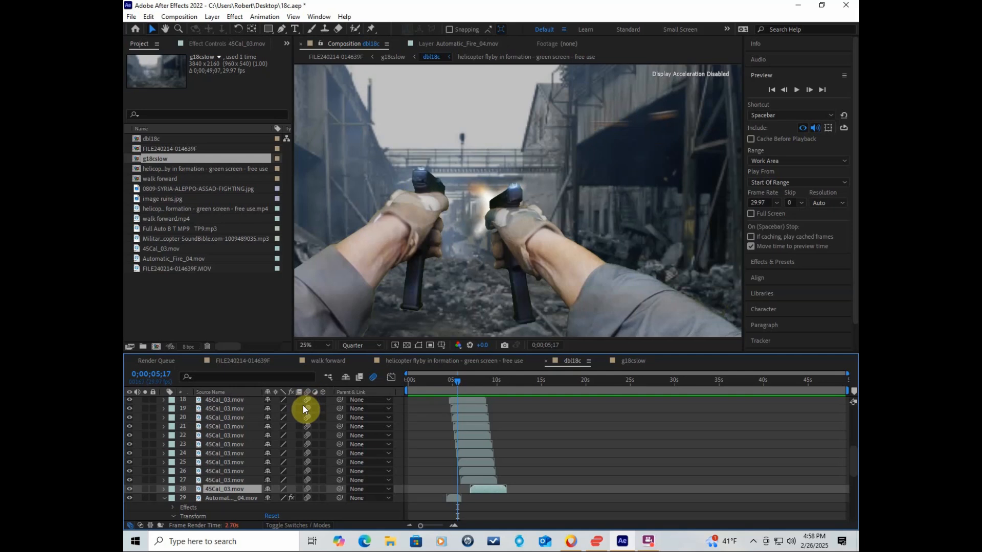
pyautogui.click(226, 435)
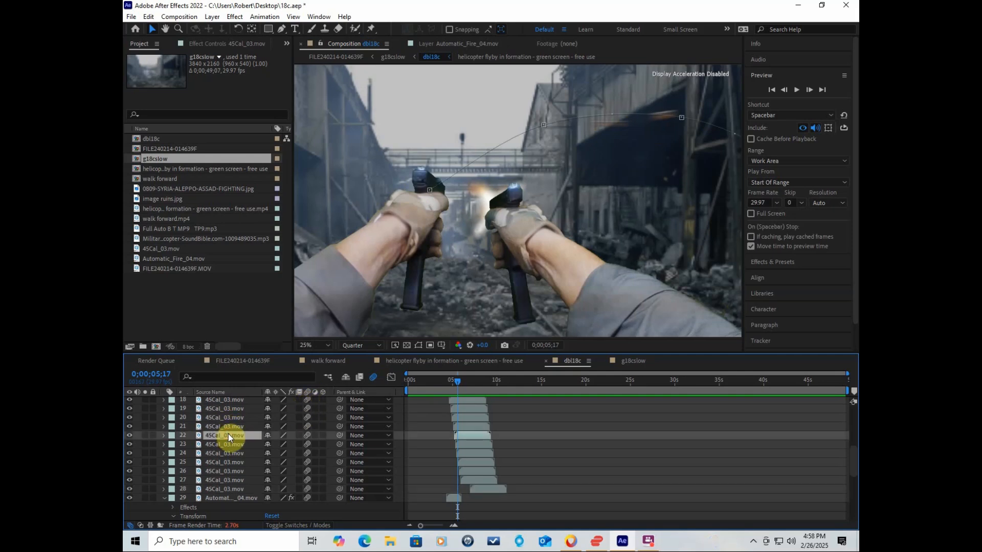
pyautogui.click(231, 427)
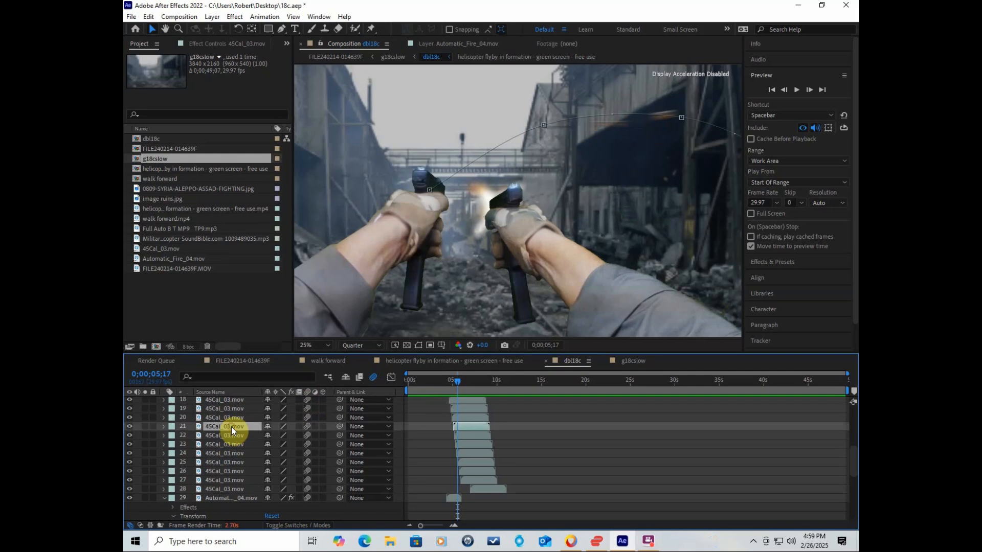
pyautogui.click(234, 419)
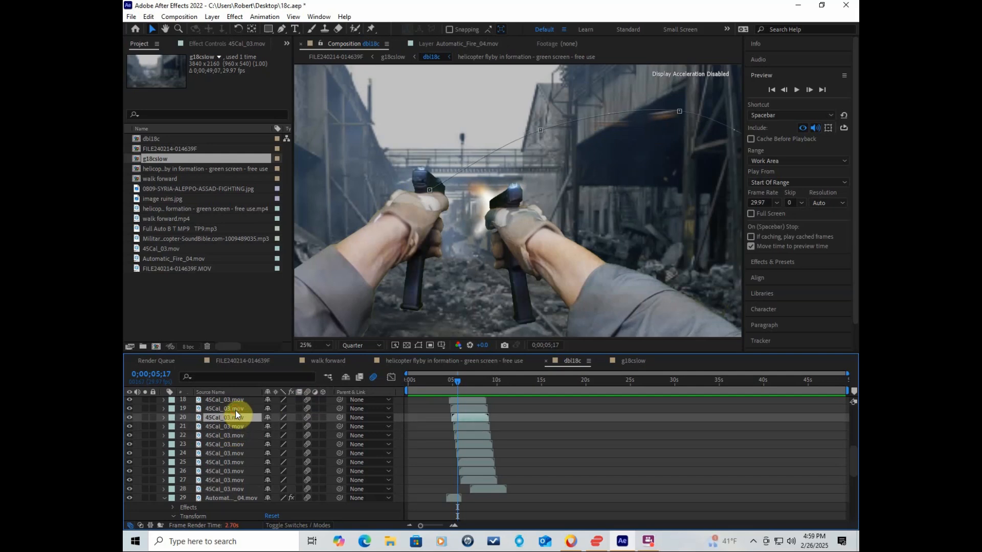
pyautogui.click(235, 410)
pyautogui.click(242, 401)
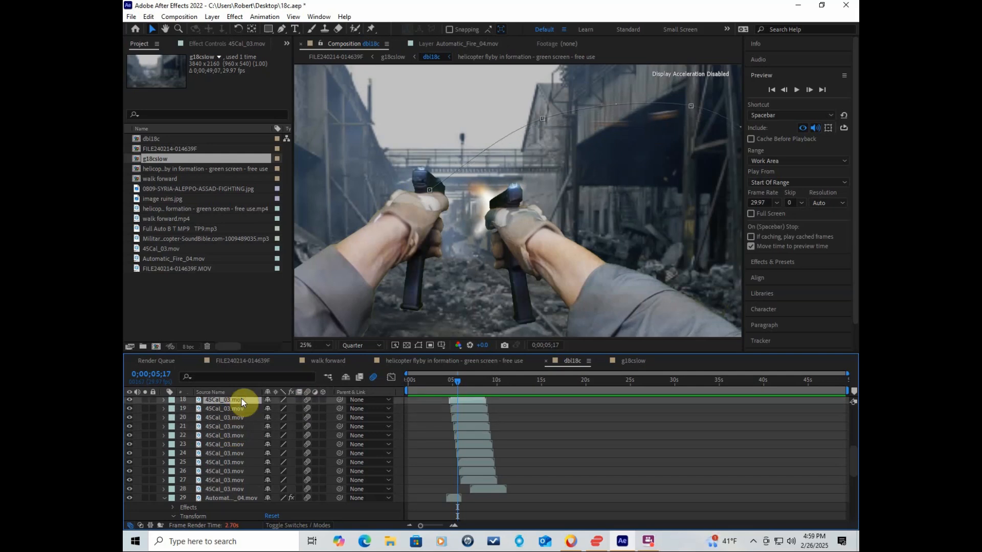
# Inspect the motion paths of the right pistol's ejected casings by selecting 45Cal_03.mov layers 2, 3 and 4 in turn
pyautogui.scroll(3, 241, 401)
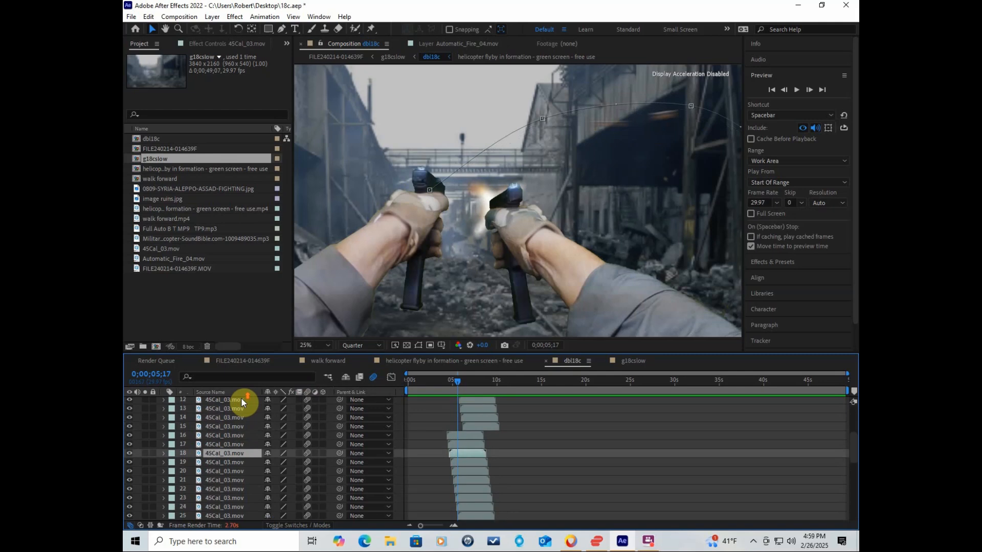
pyautogui.scroll(3, 240, 403)
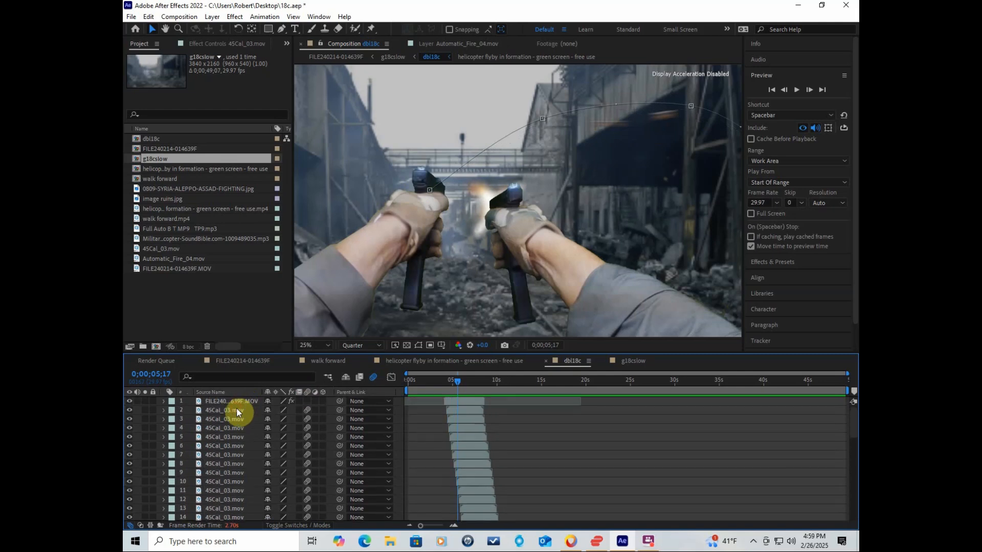
pyautogui.click(236, 407)
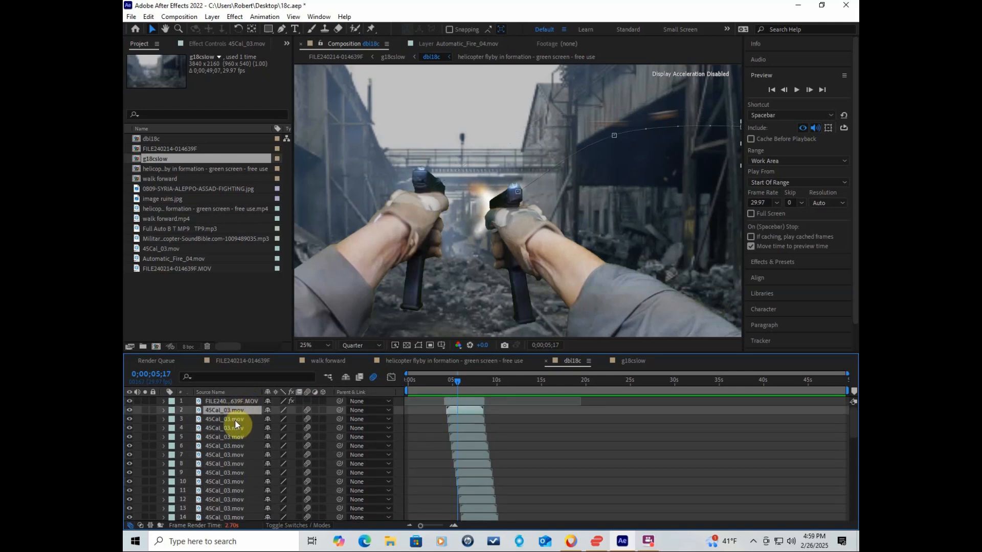
pyautogui.click(235, 420)
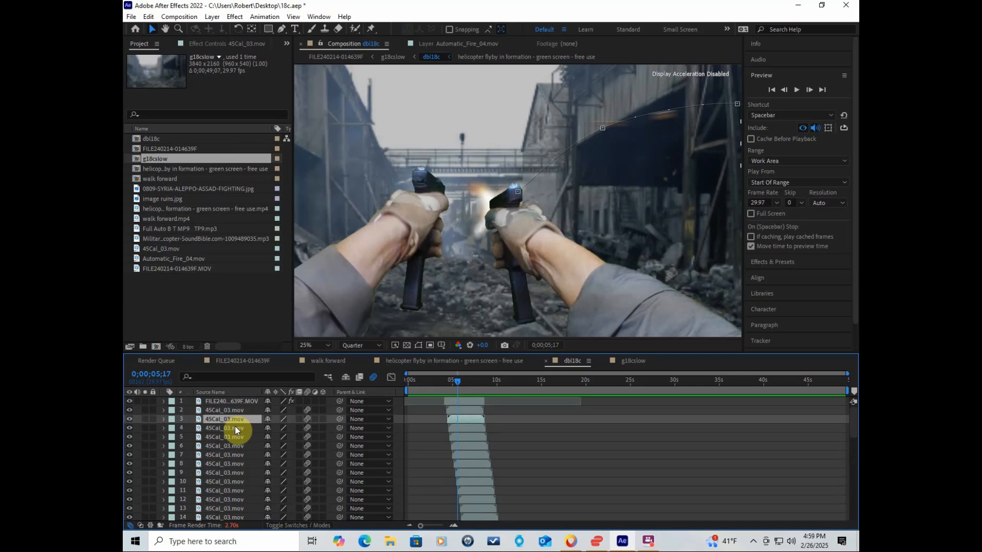
pyautogui.click(235, 429)
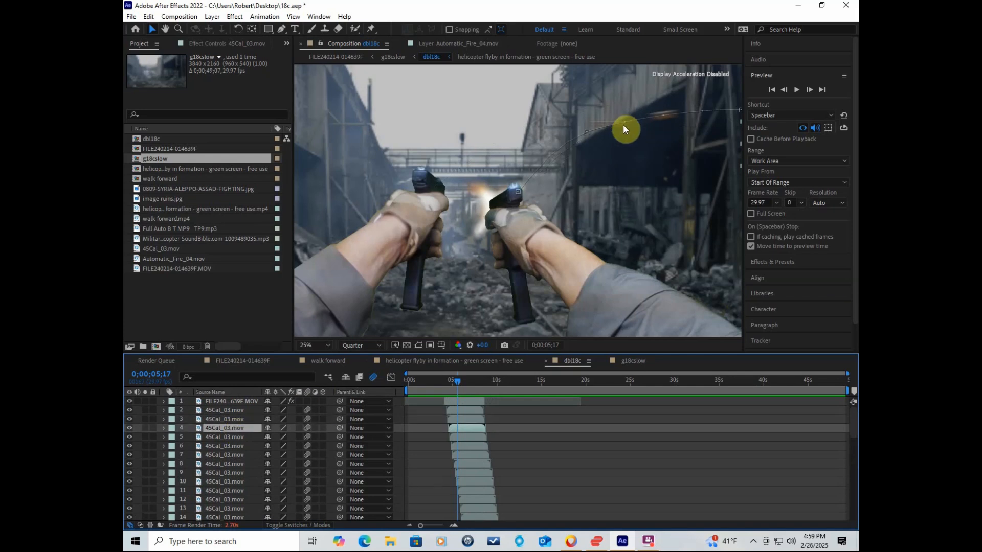
# Compare the casing motion paths of 45Cal_03.mov layers 5 and 6, and toggle motion blur on layer 5
pyautogui.click(236, 437)
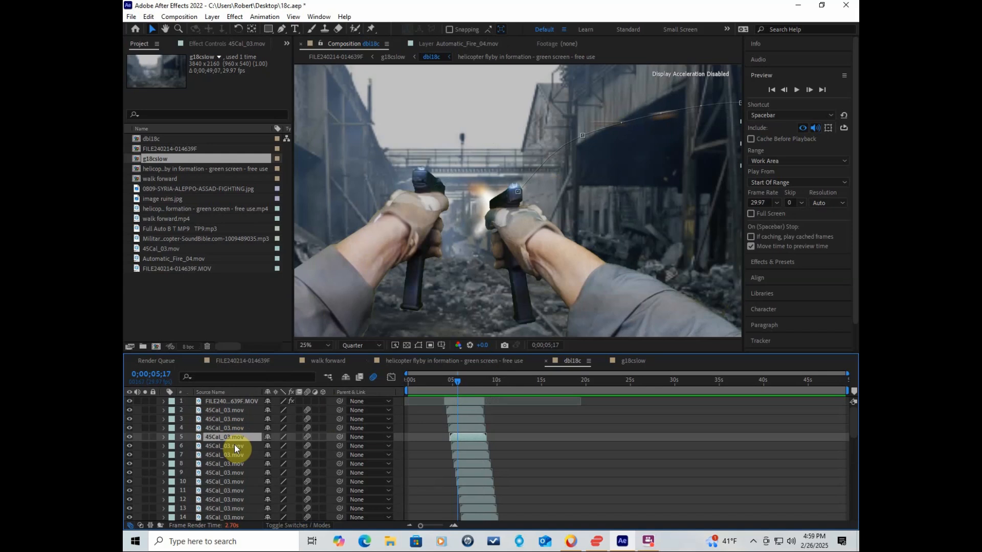
pyautogui.click(234, 444)
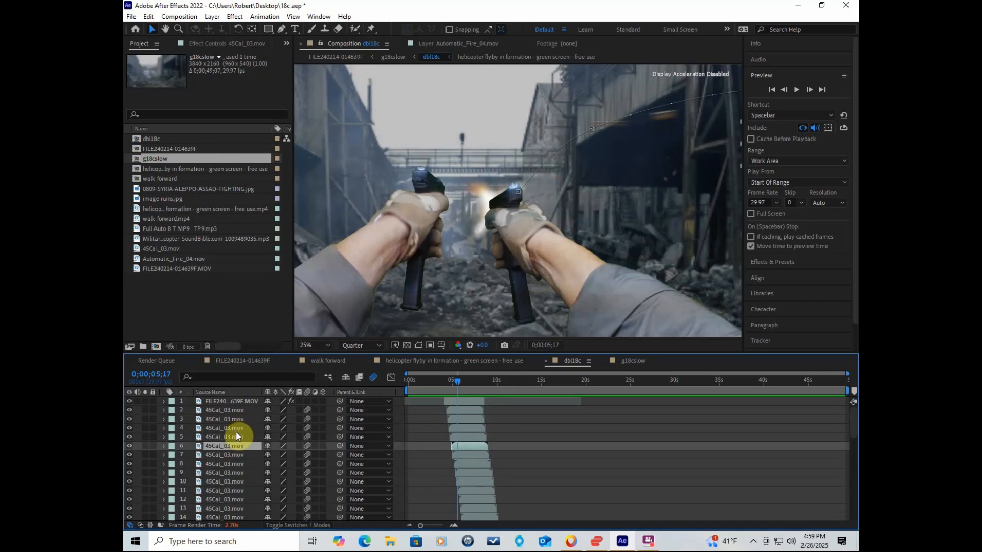
pyautogui.click(237, 438)
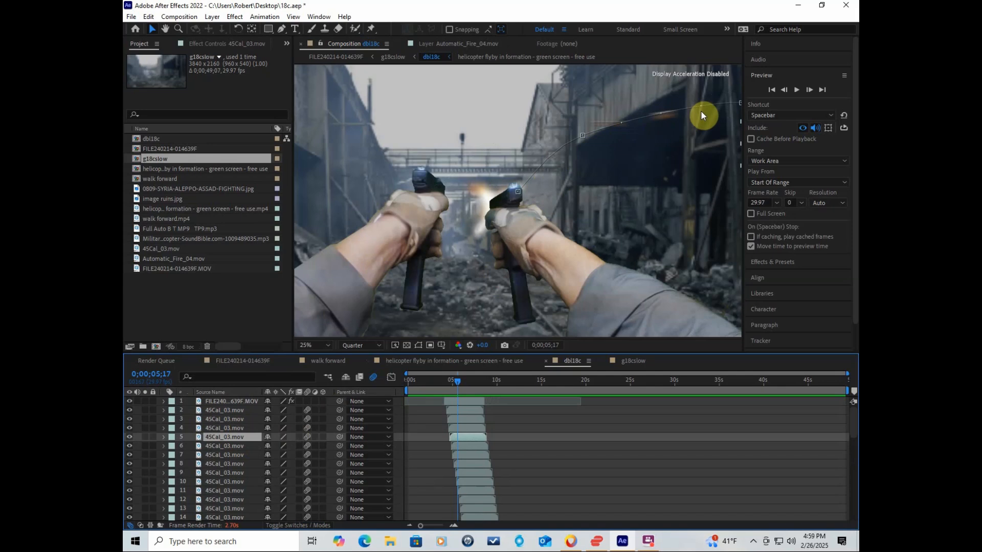
pyautogui.click(306, 437)
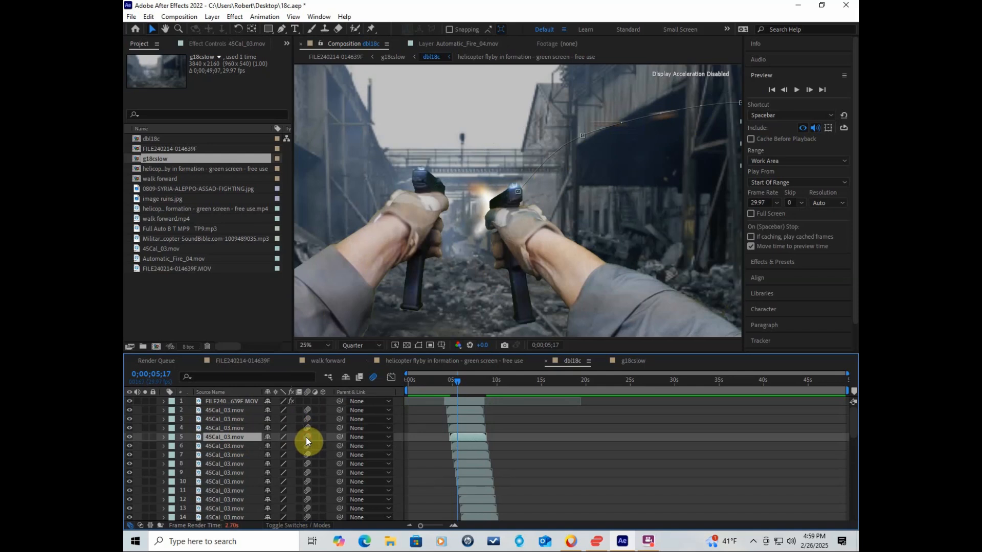
# Inspect the motion paths of the right pistol's casings by selecting 45Cal_03.mov layers 6 through 10 in turn
pyautogui.click(235, 444)
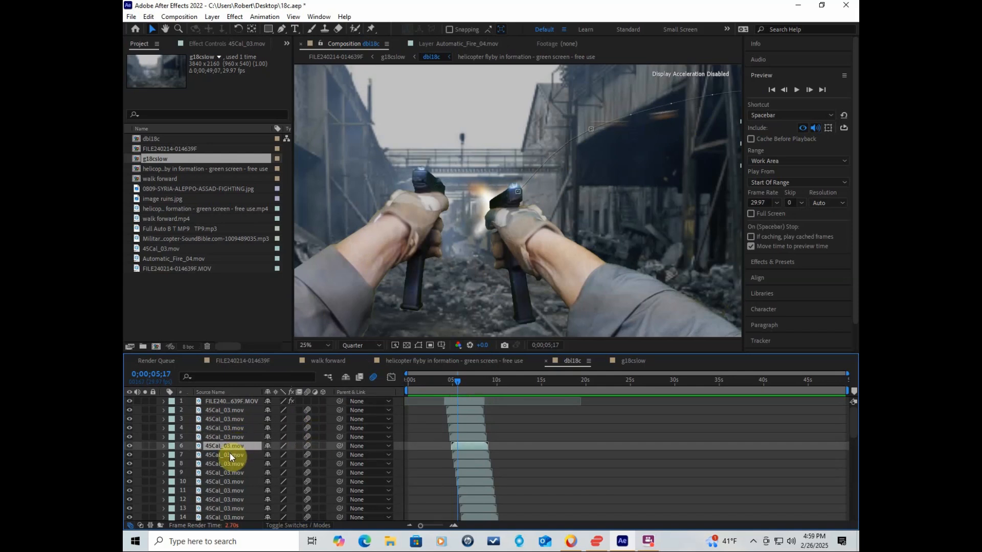
pyautogui.click(230, 455)
pyautogui.click(228, 464)
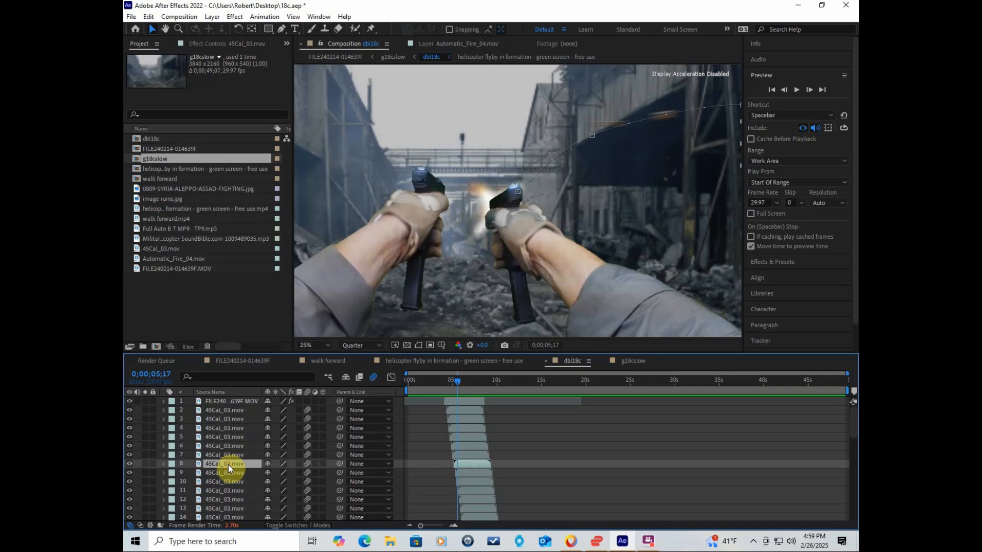
pyautogui.click(228, 474)
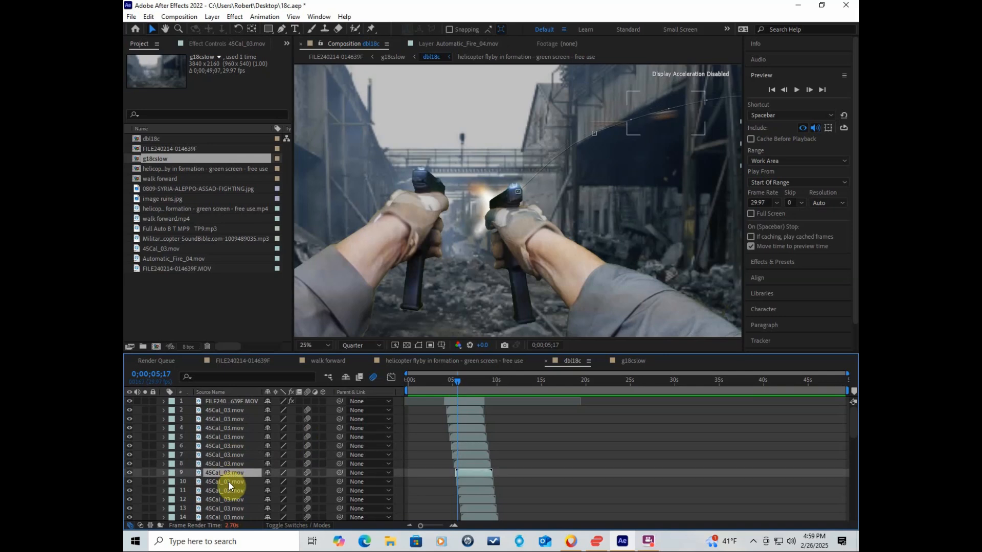
pyautogui.click(229, 482)
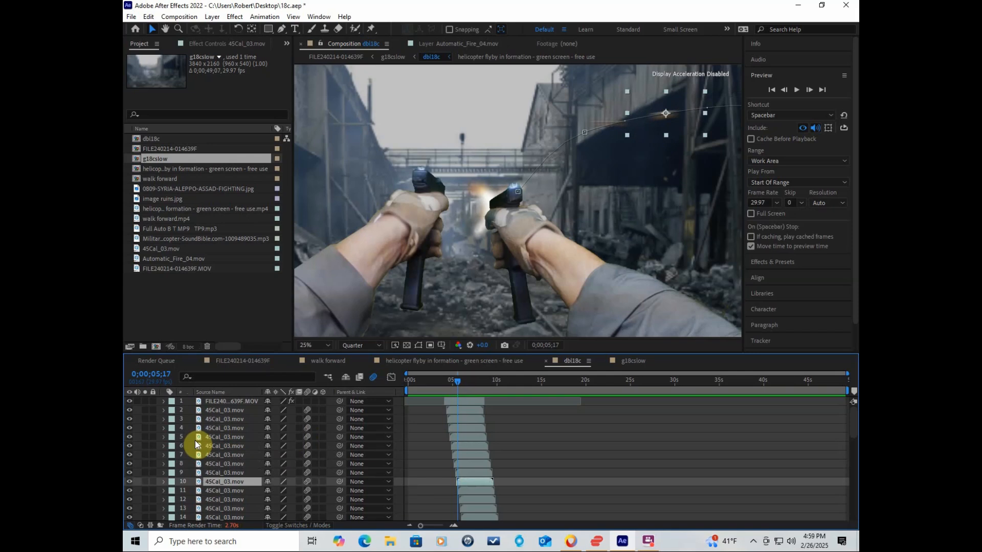
# Turn off motion blur for 45Cal_03.mov layer 10 and step back frame by frame to 0;00;05;14
pyautogui.click(307, 482)
pyautogui.click(786, 91)
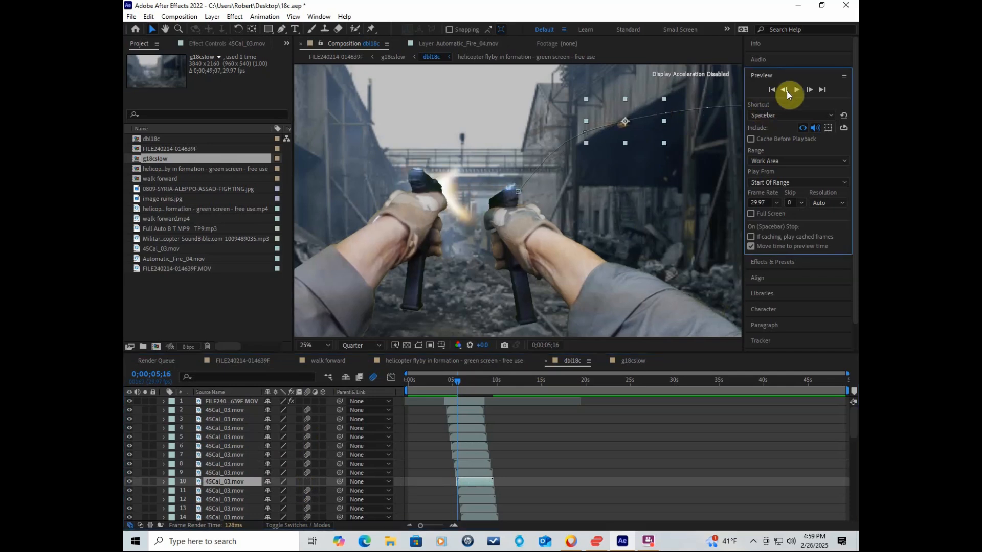
pyautogui.click(786, 91)
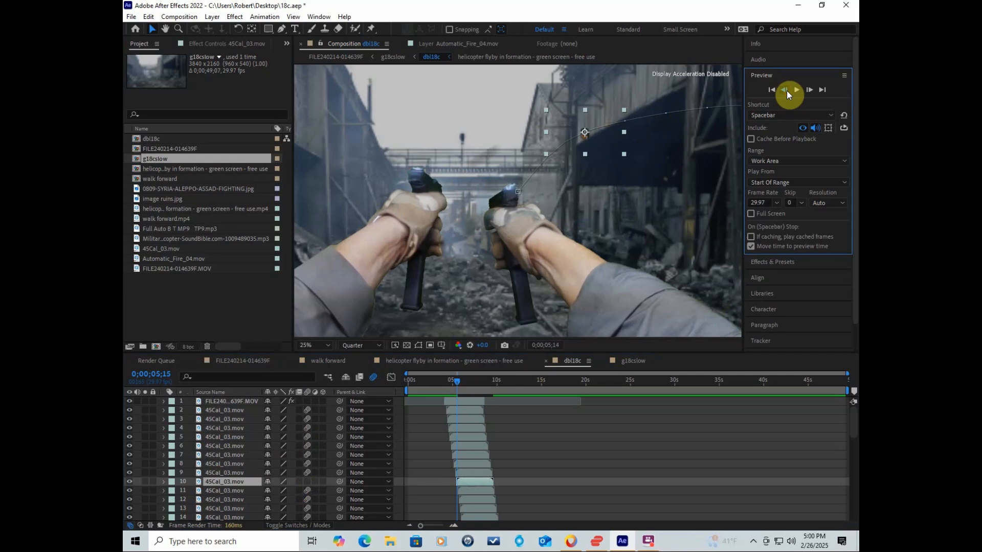
pyautogui.click(786, 91)
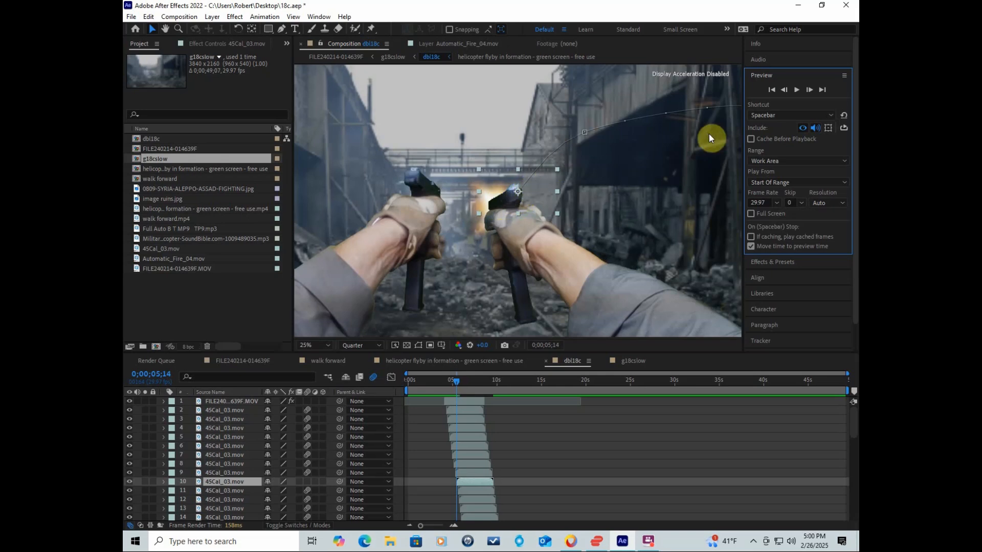
# Step forward frame by frame to 0;00;05;19, examining the layer 10 casing along its path without motion blur
pyautogui.click(809, 89)
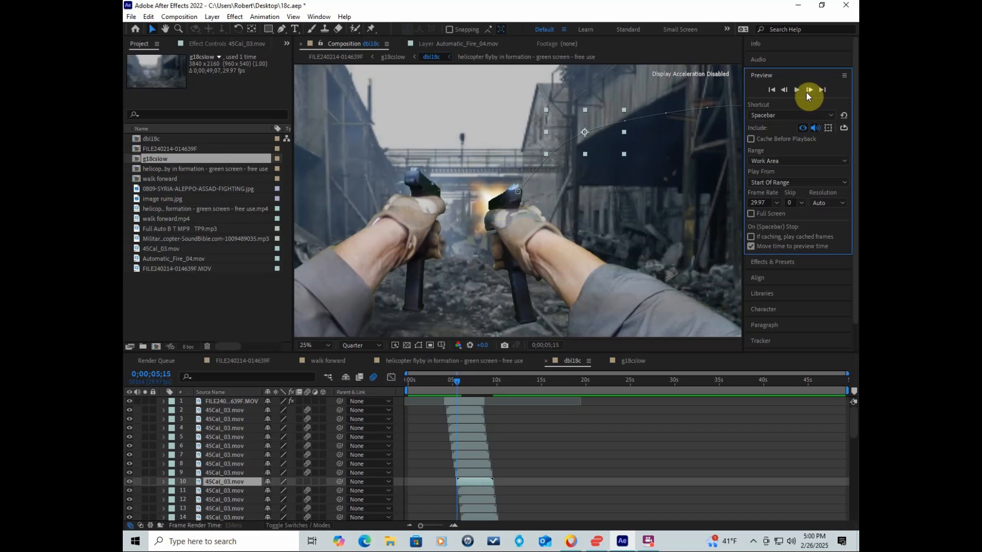
pyautogui.click(590, 127)
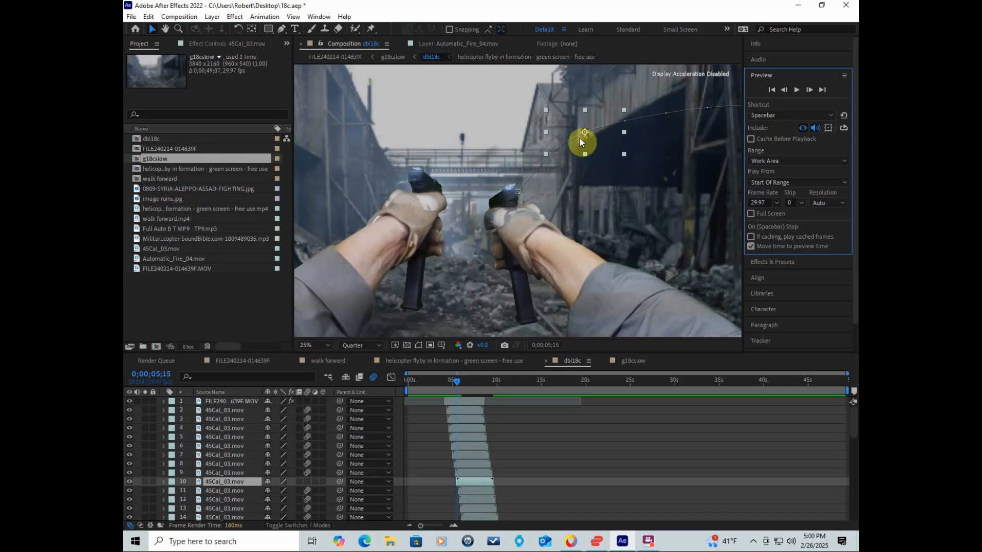
pyautogui.click(808, 90)
pyautogui.click(628, 122)
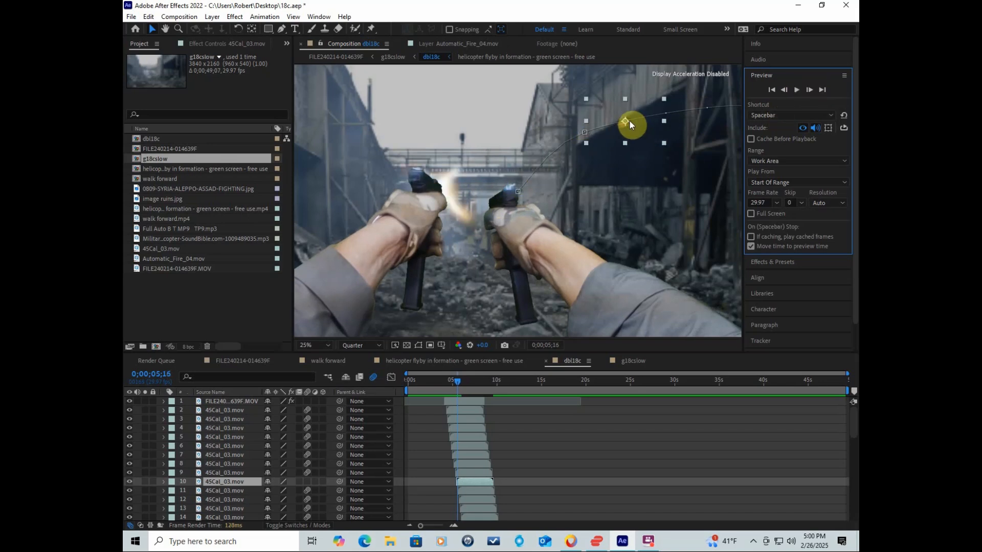
pyautogui.click(810, 90)
pyautogui.click(704, 113)
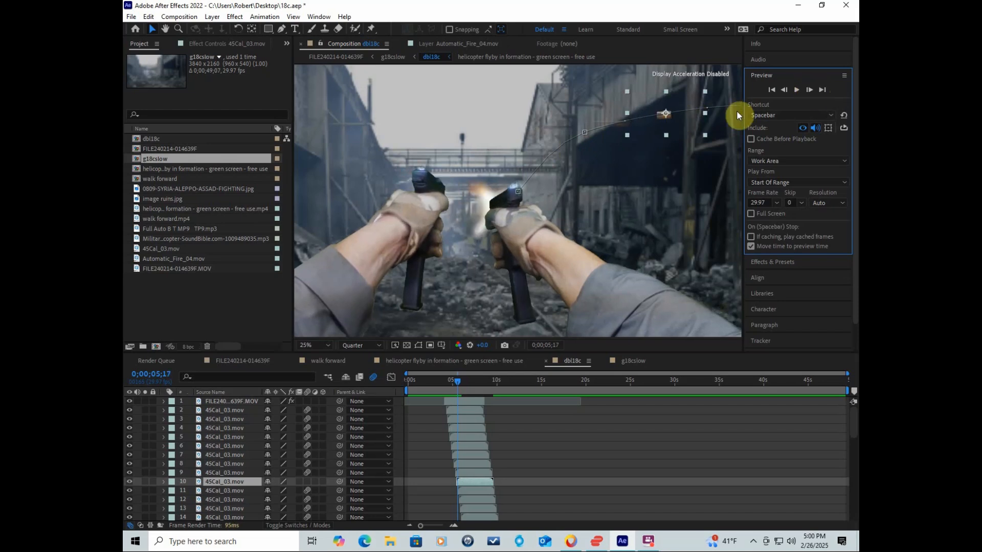
pyautogui.click(809, 90)
pyautogui.click(707, 109)
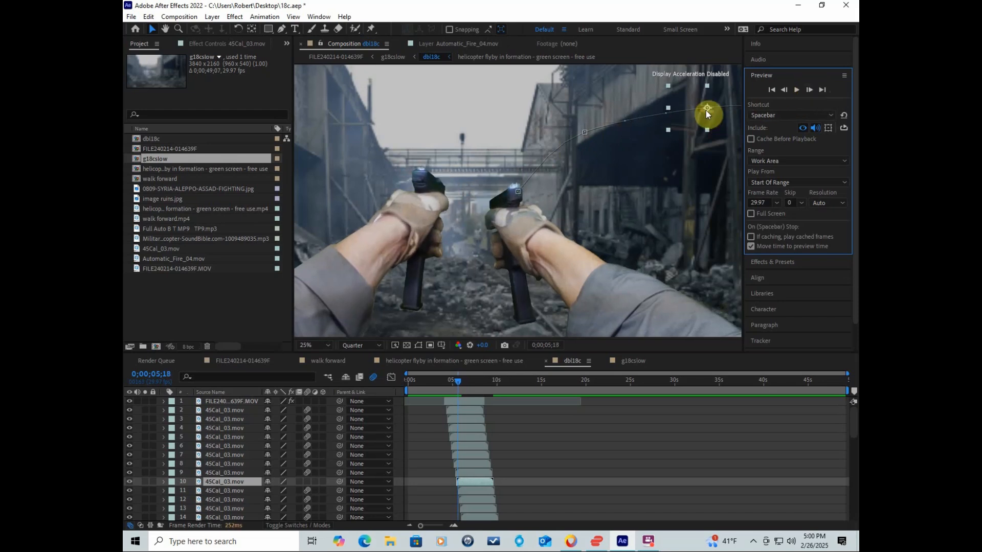
pyautogui.click(810, 90)
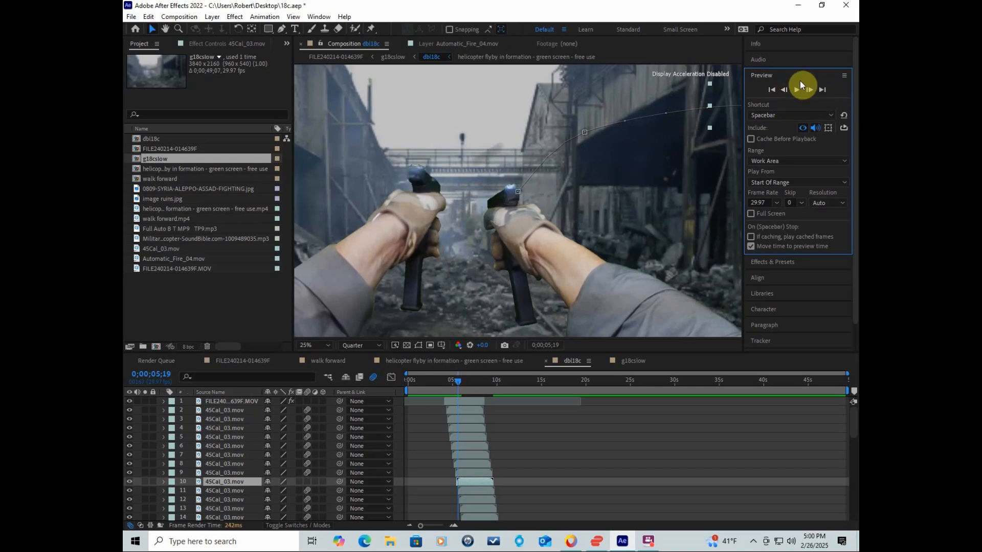
# Step back to 0;00;05;14 and turn motion blur back on for 45Cal_03.mov layer 10
pyautogui.click(785, 90)
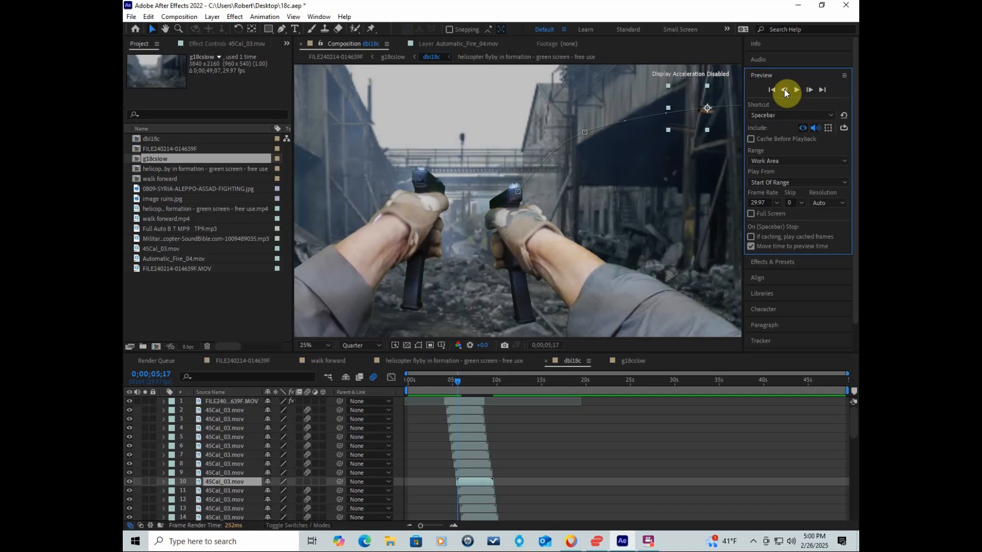
pyautogui.click(785, 91)
pyautogui.click(785, 91)
pyautogui.click(784, 89)
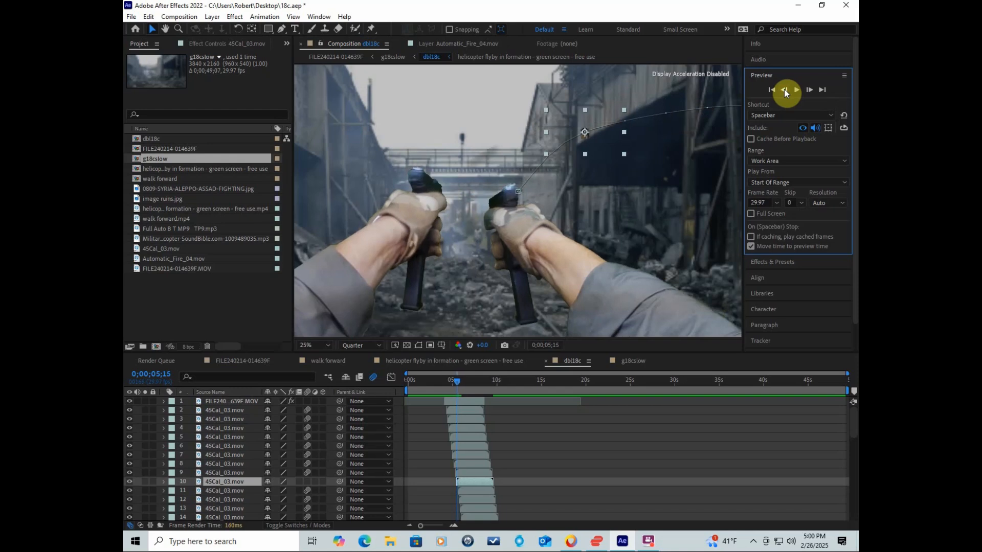
pyautogui.click(784, 89)
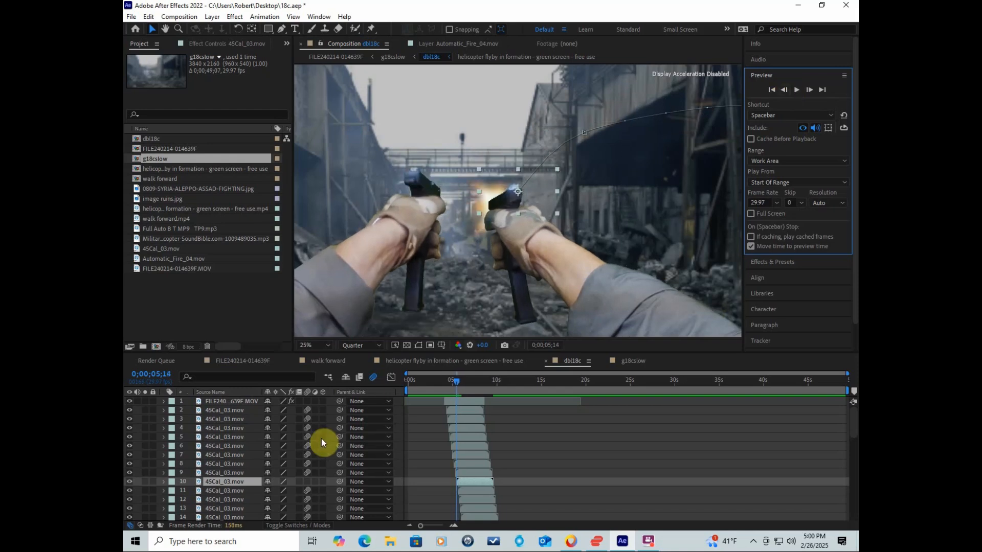
pyautogui.click(307, 482)
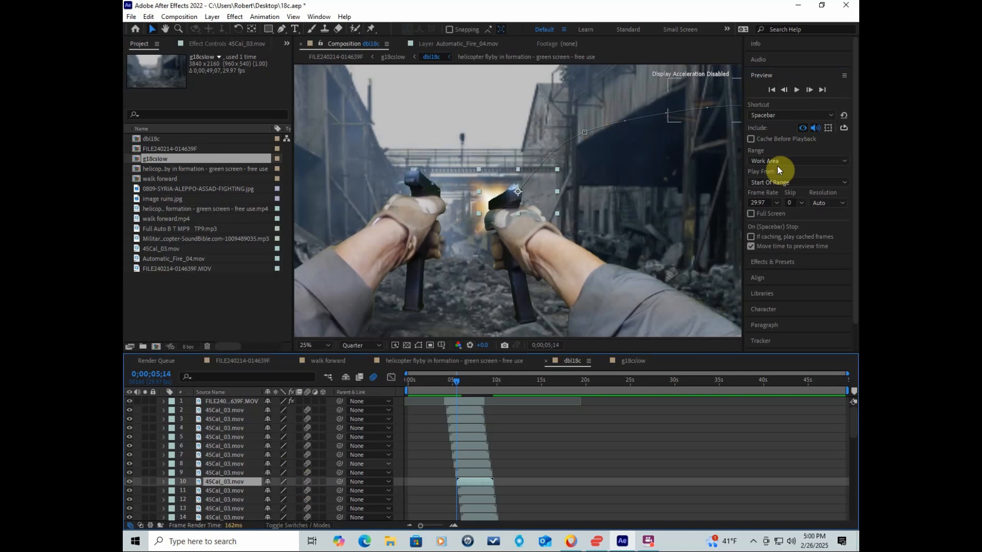
# Step forward to 0;00;05;16 and back to 0;00;05;15, examining the layer 10 casing with motion blur
pyautogui.click(809, 90)
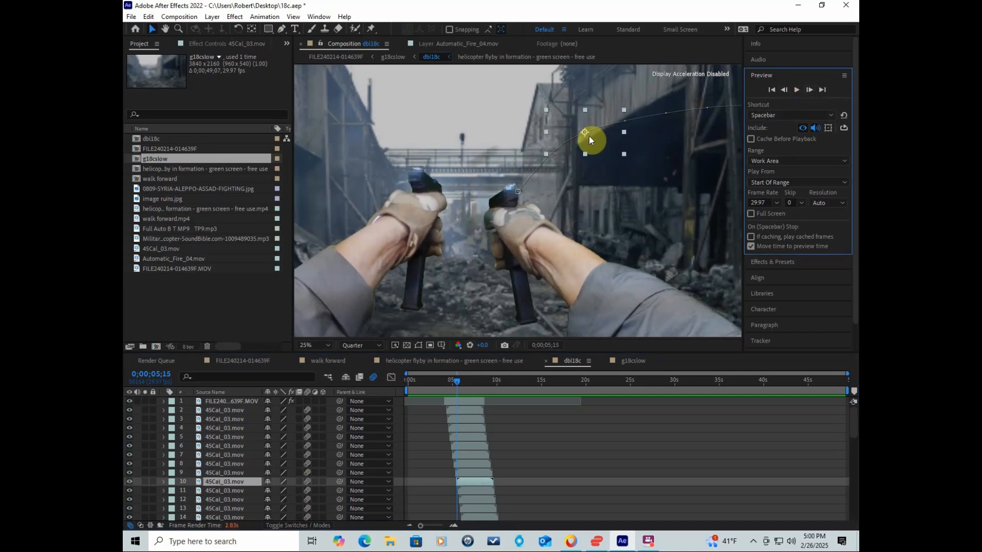
pyautogui.click(810, 90)
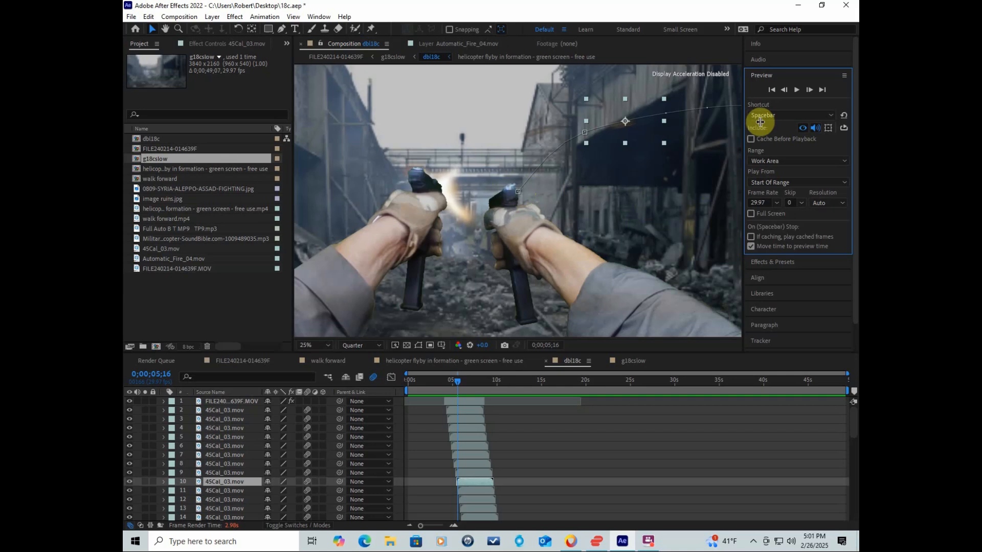
pyautogui.click(784, 90)
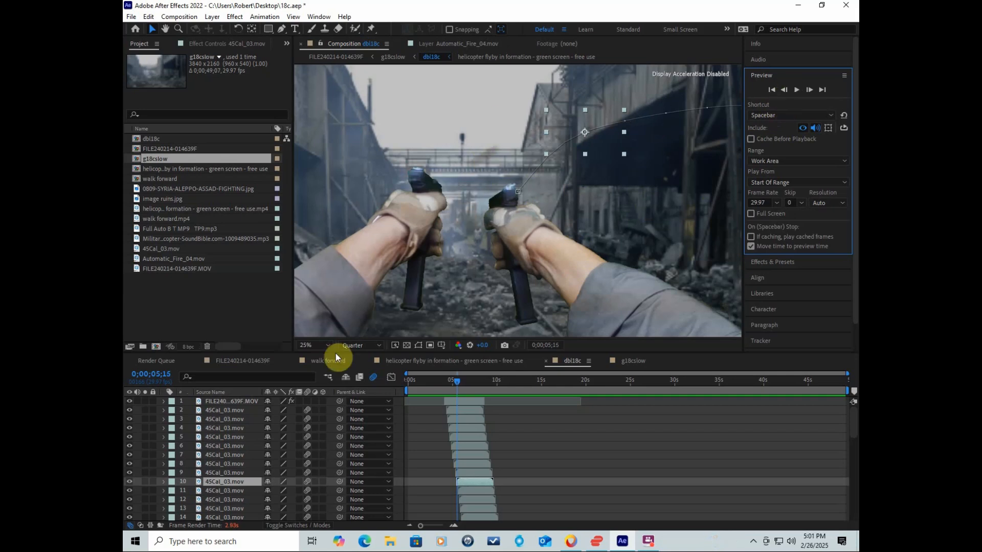
# Check the right pistol's remaining casings by selecting 45Cal_03.mov layers 11 through 15 in turn
pyautogui.click(241, 491)
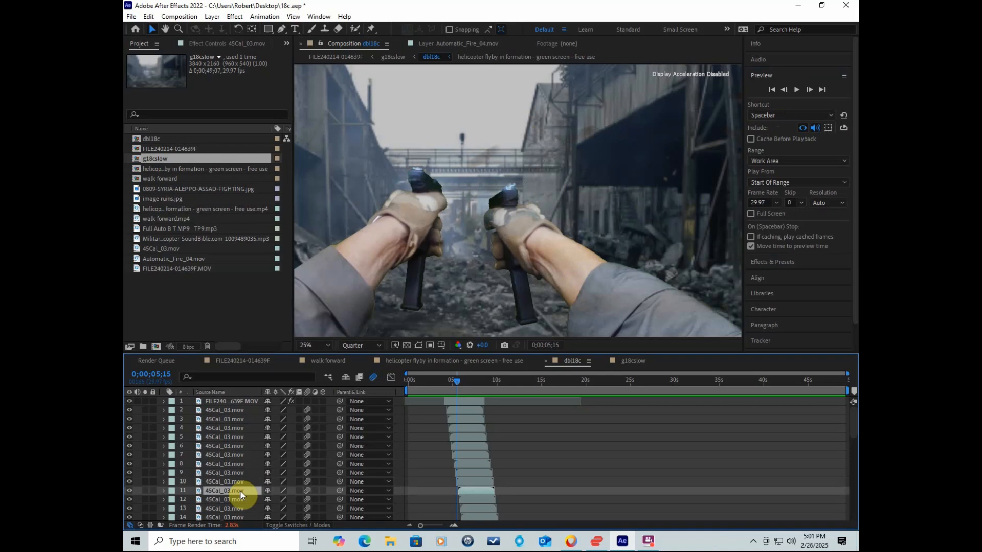
pyautogui.click(238, 500)
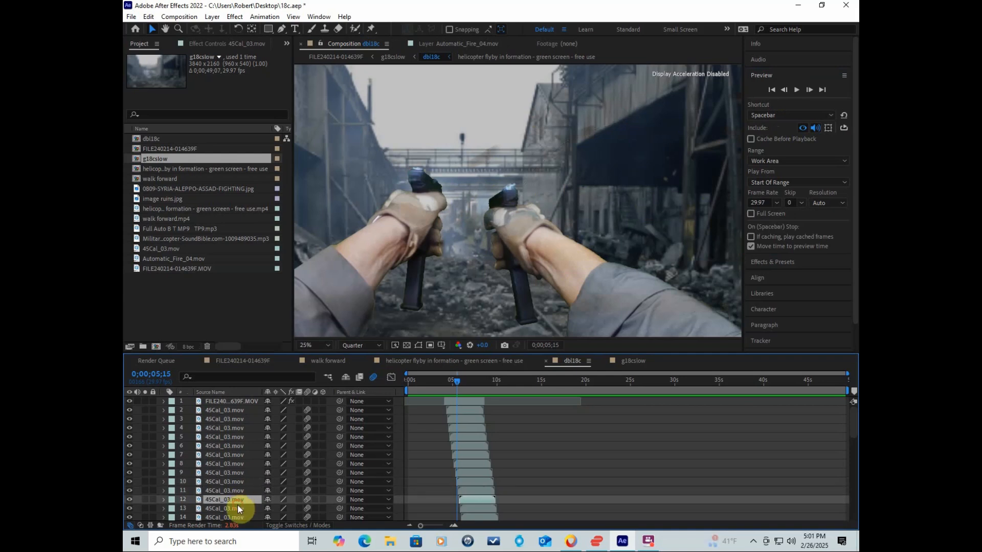
pyautogui.click(237, 504)
pyautogui.scroll(-1, 232, 486)
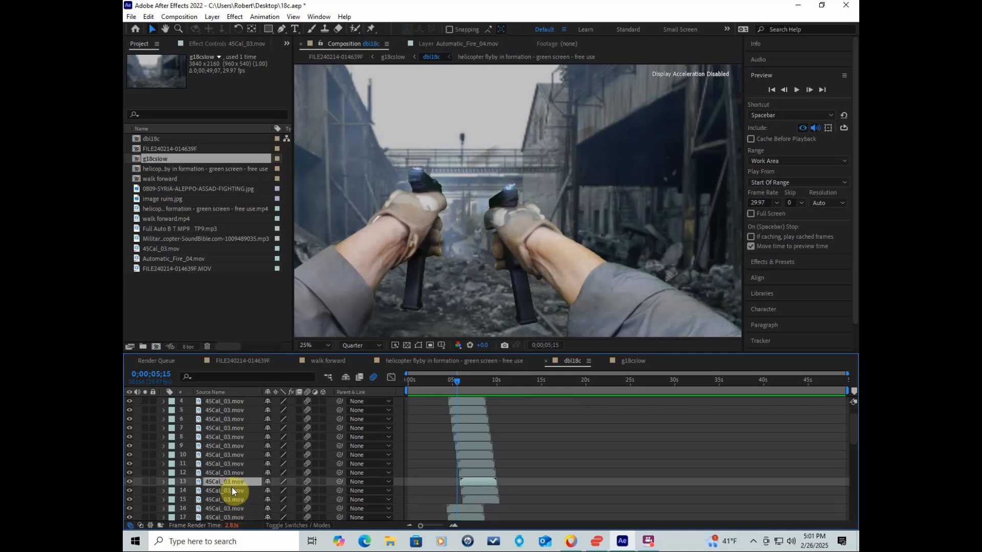
pyautogui.click(233, 490)
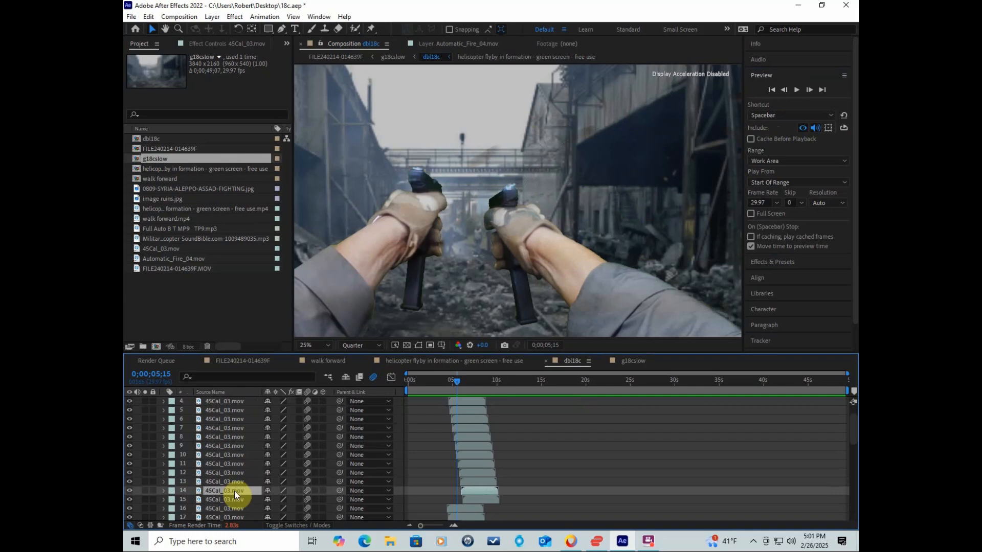
pyautogui.click(237, 498)
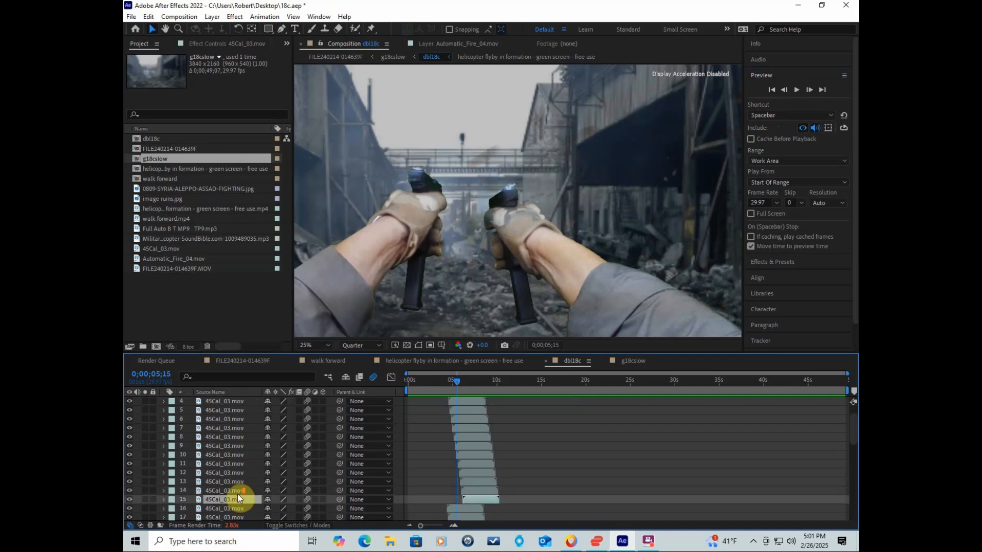
# Inspect the motion paths of the left pistol's casings by selecting 45Cal_03.mov layers 16 through 22 in turn
pyautogui.scroll(-1, 237, 493)
pyautogui.click(235, 482)
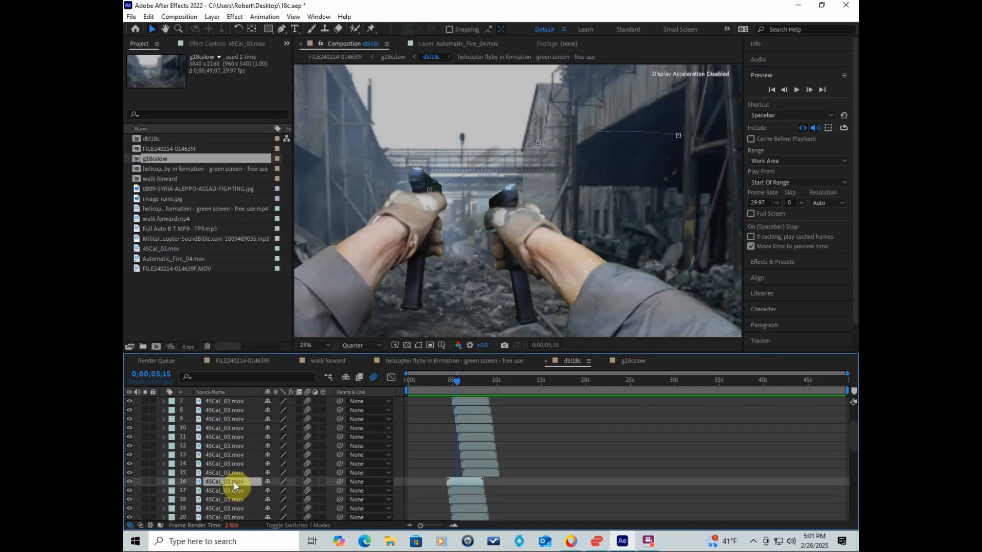
pyautogui.click(237, 490)
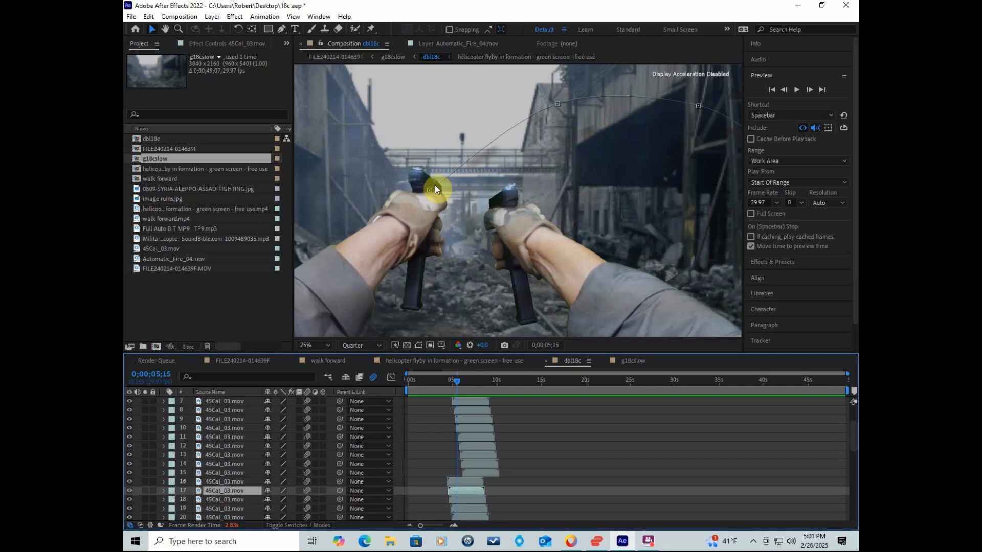
pyautogui.click(219, 499)
pyautogui.click(219, 508)
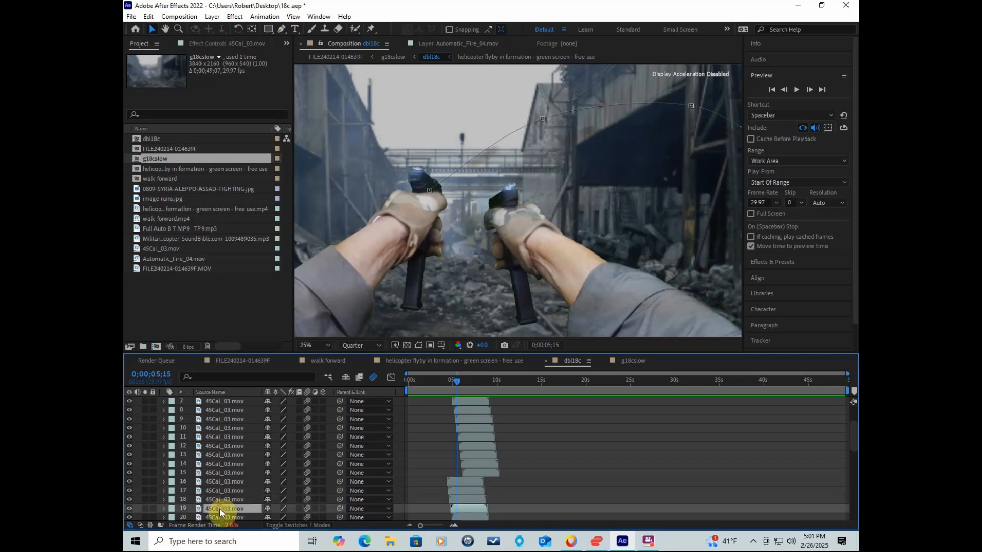
pyautogui.scroll(-1, 237, 455)
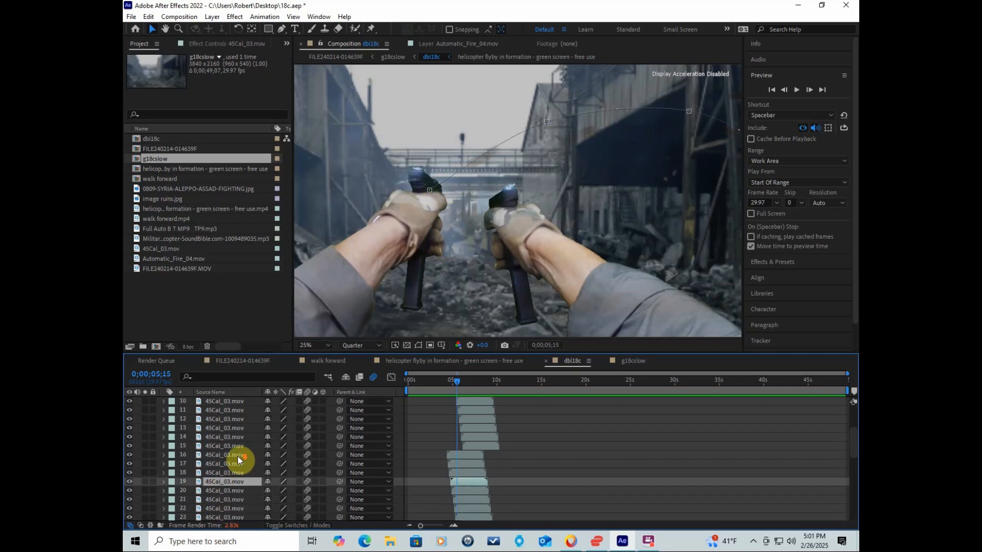
pyautogui.click(233, 491)
pyautogui.click(231, 500)
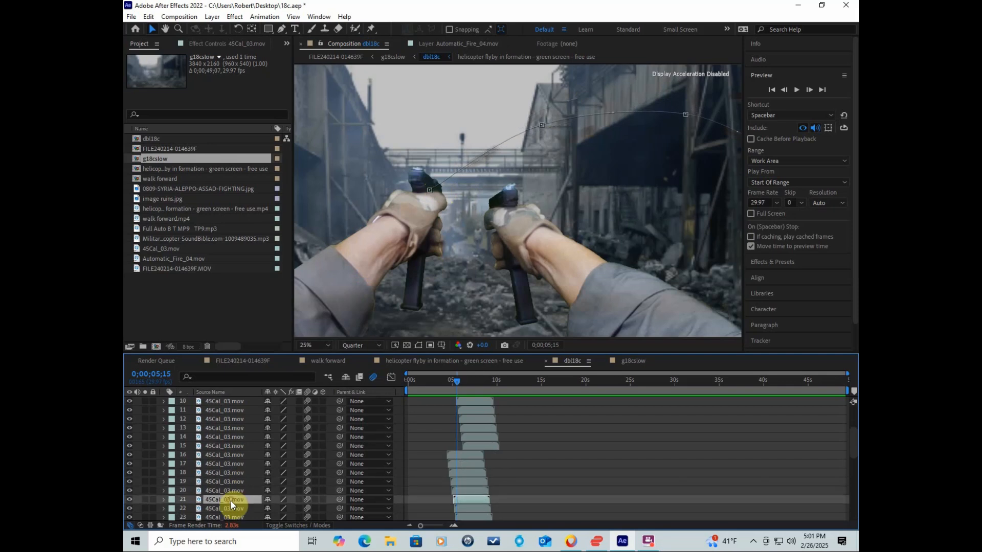
pyautogui.click(231, 509)
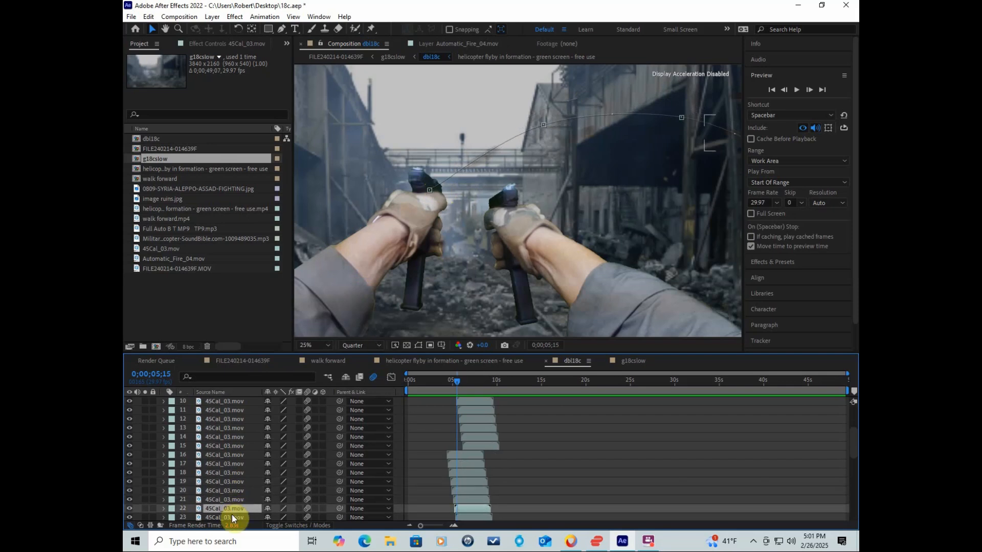
# Inspect the left pistol's remaining casings by selecting 45Cal_03.mov layers 23 through 28, then the Automatic_Fire_04.mov layer 29
pyautogui.click(232, 515)
pyautogui.scroll(-3, 235, 468)
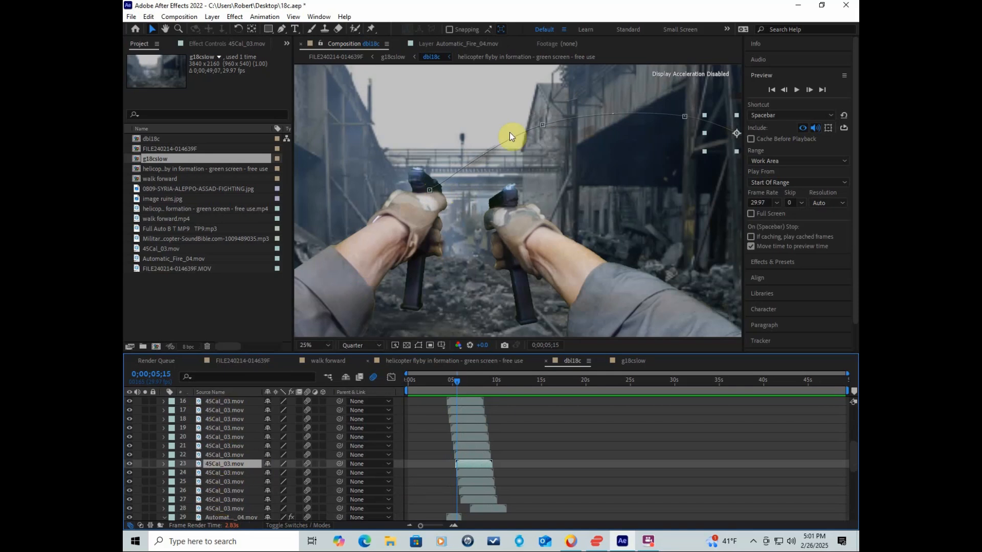
pyautogui.click(207, 482)
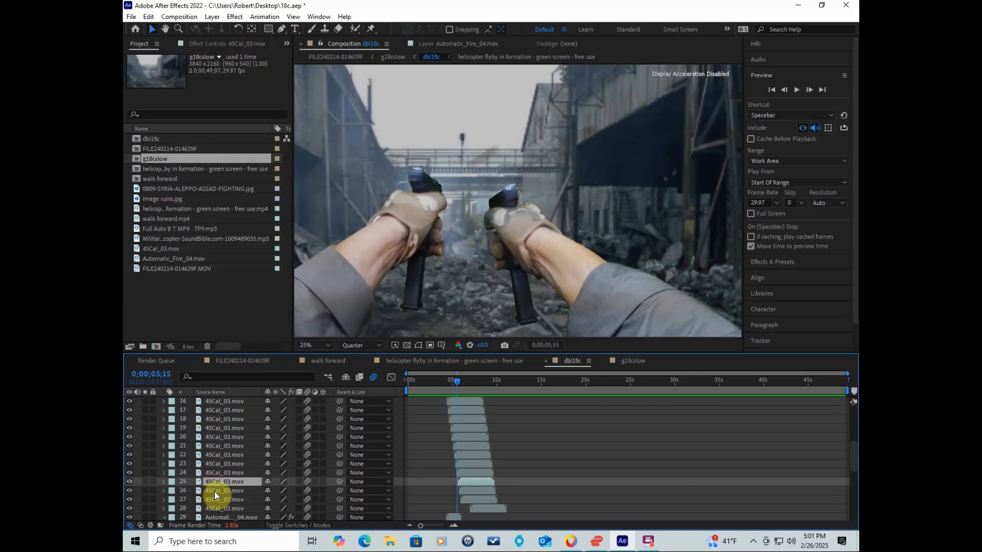
pyautogui.click(214, 492)
pyautogui.click(216, 500)
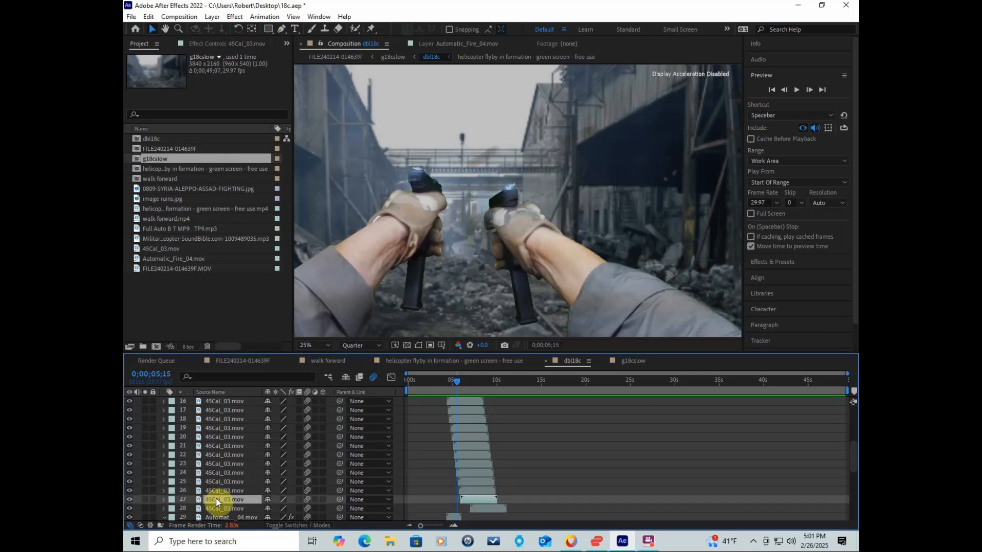
pyautogui.click(218, 508)
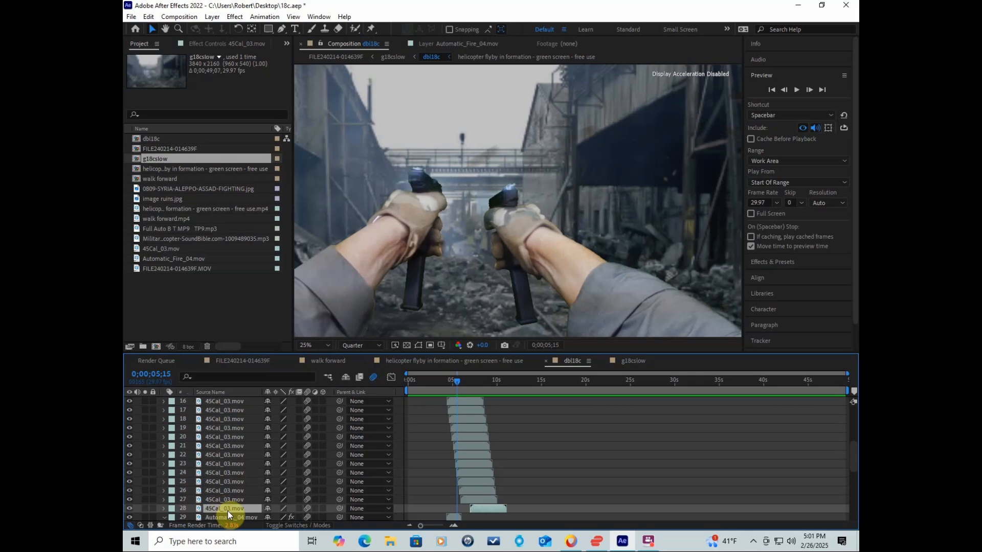
pyautogui.click(228, 517)
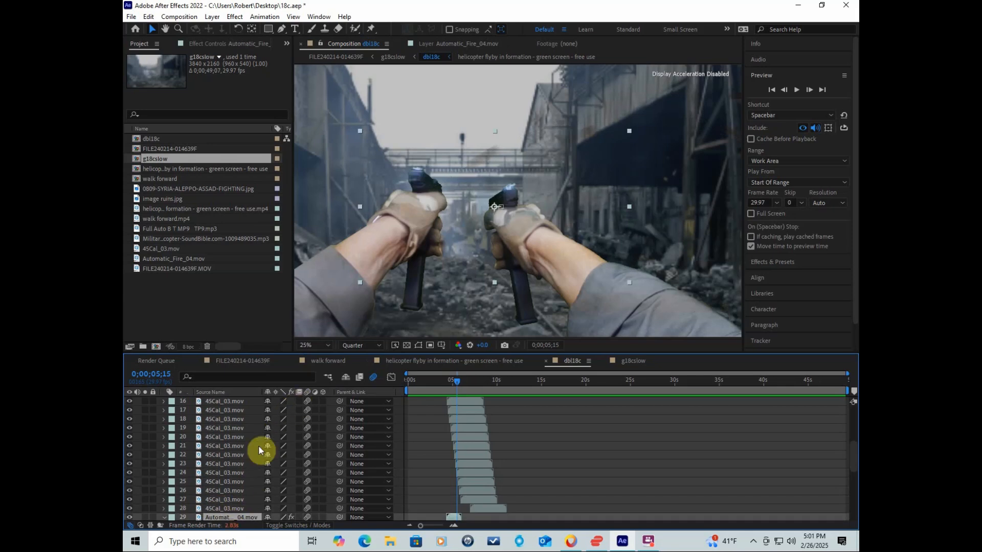
# Review the right pistol's casing motion paths by selecting 45Cal_03.mov layers 2 through 15 in turn
pyautogui.scroll(3, 235, 447)
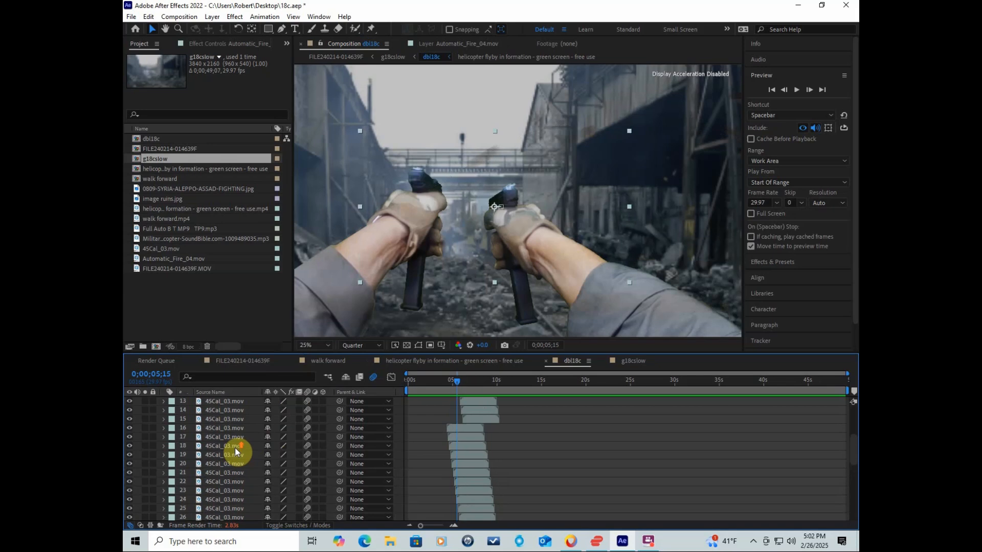
pyautogui.scroll(2, 235, 447)
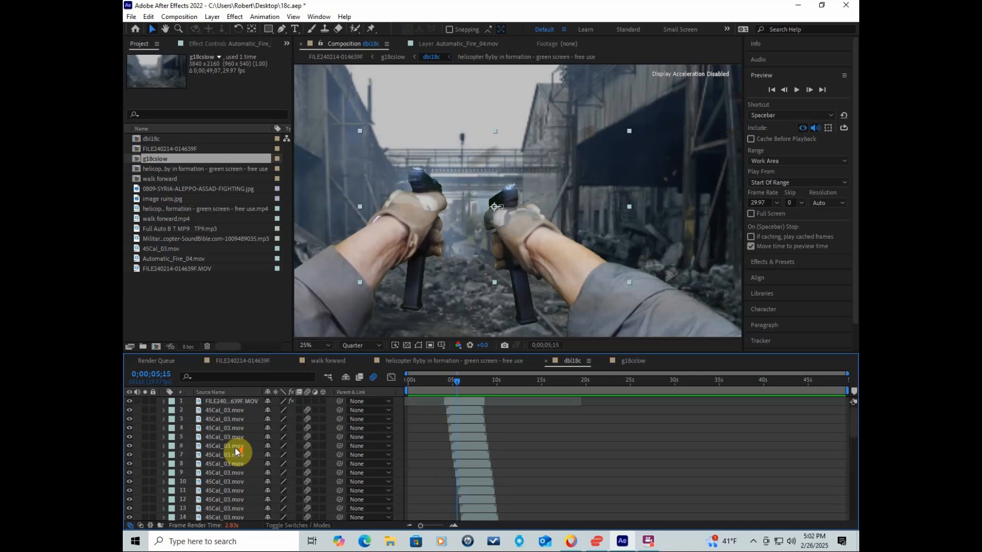
pyautogui.click(227, 410)
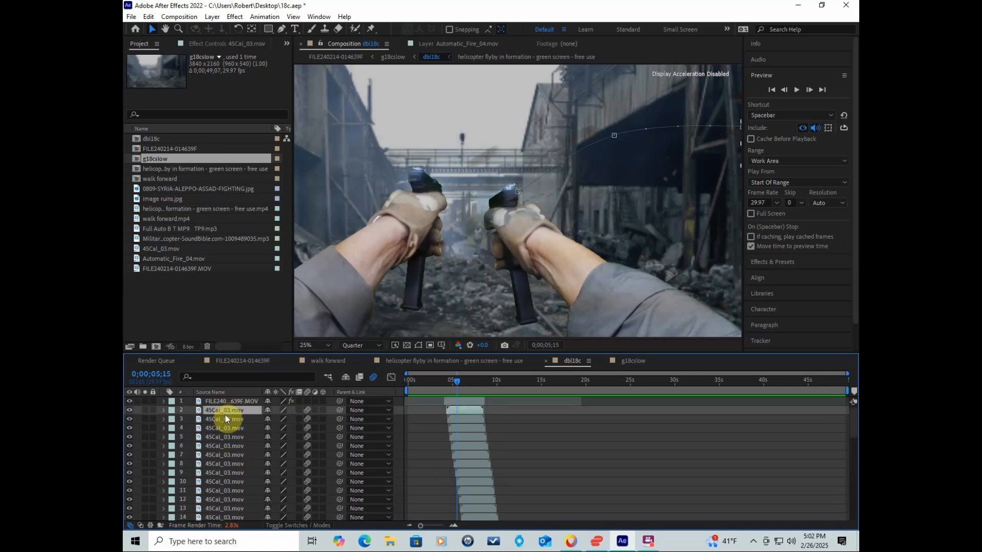
pyautogui.click(223, 419)
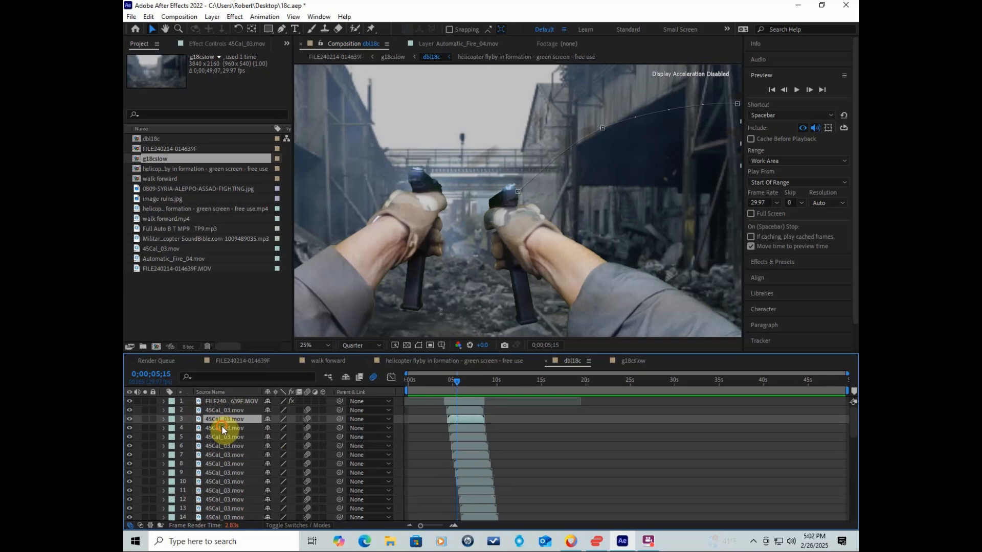
pyautogui.click(221, 428)
pyautogui.click(218, 436)
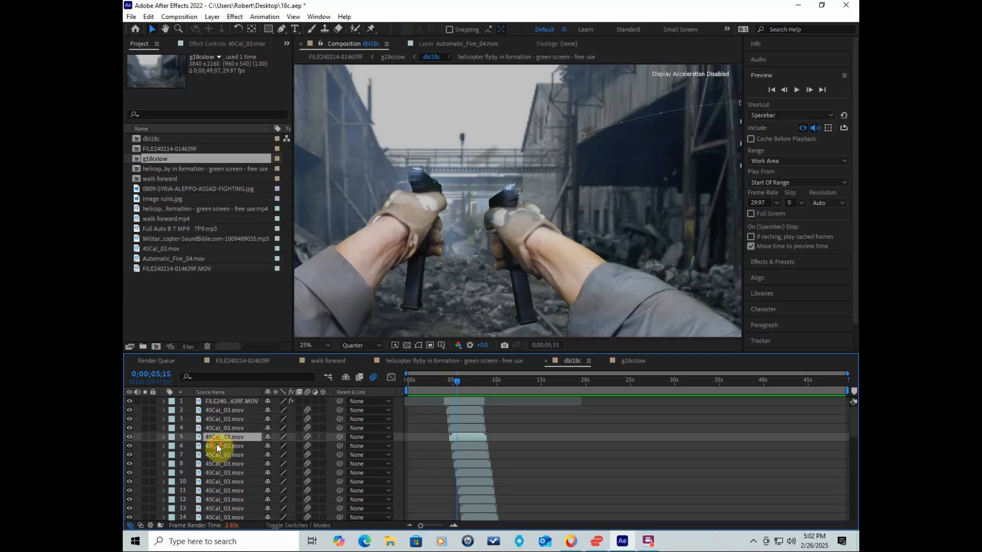
pyautogui.click(217, 445)
pyautogui.click(216, 454)
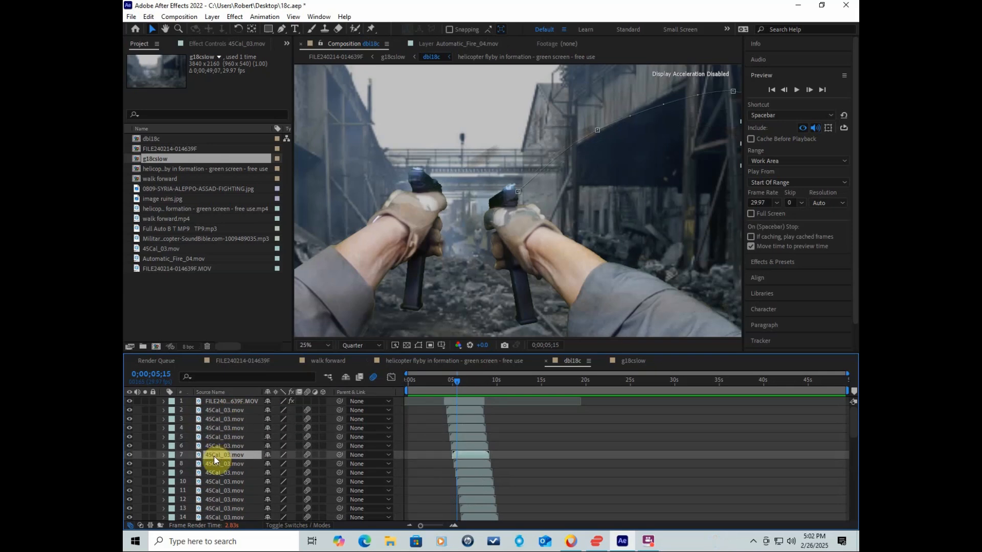
pyautogui.click(213, 463)
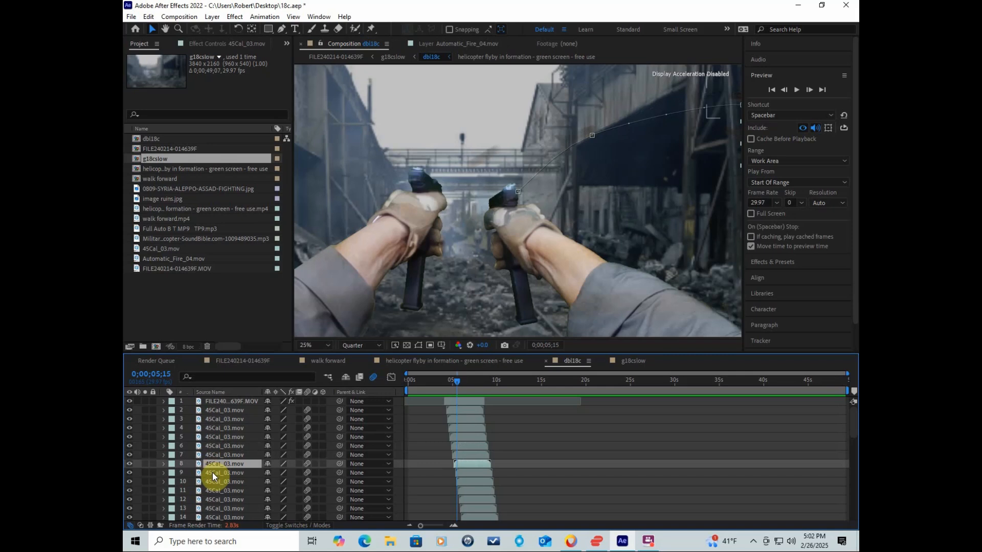
pyautogui.click(212, 473)
pyautogui.click(213, 483)
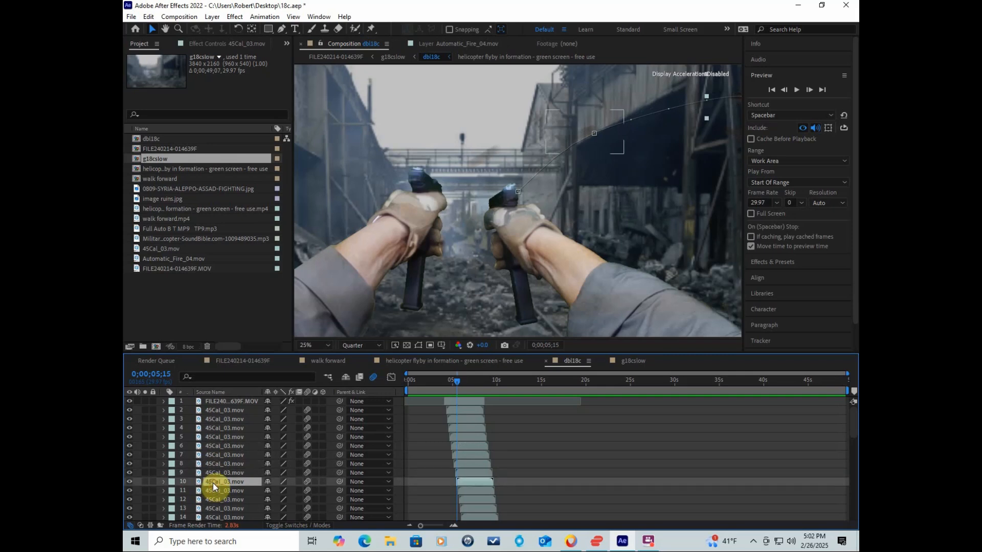
pyautogui.click(216, 491)
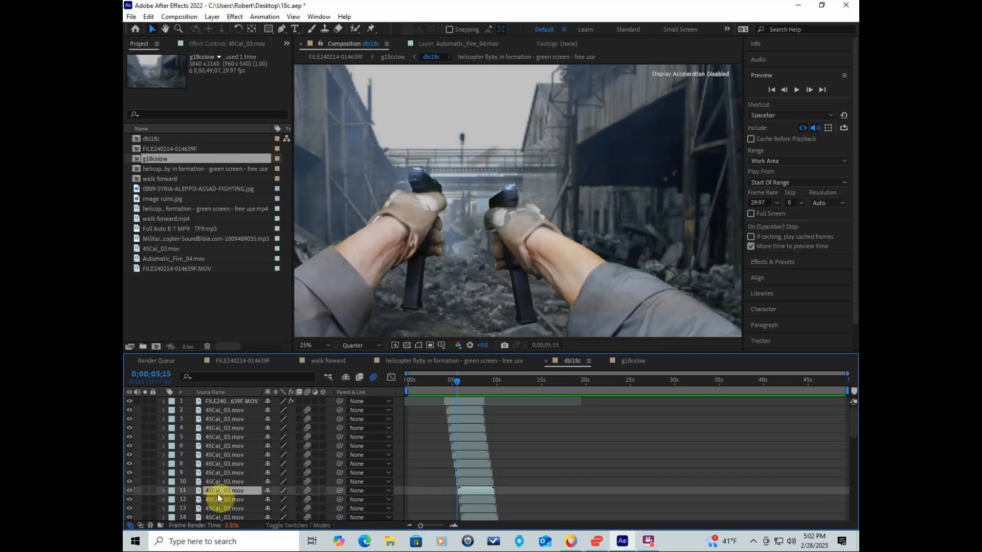
pyautogui.click(220, 499)
pyautogui.scroll(-2, 225, 484)
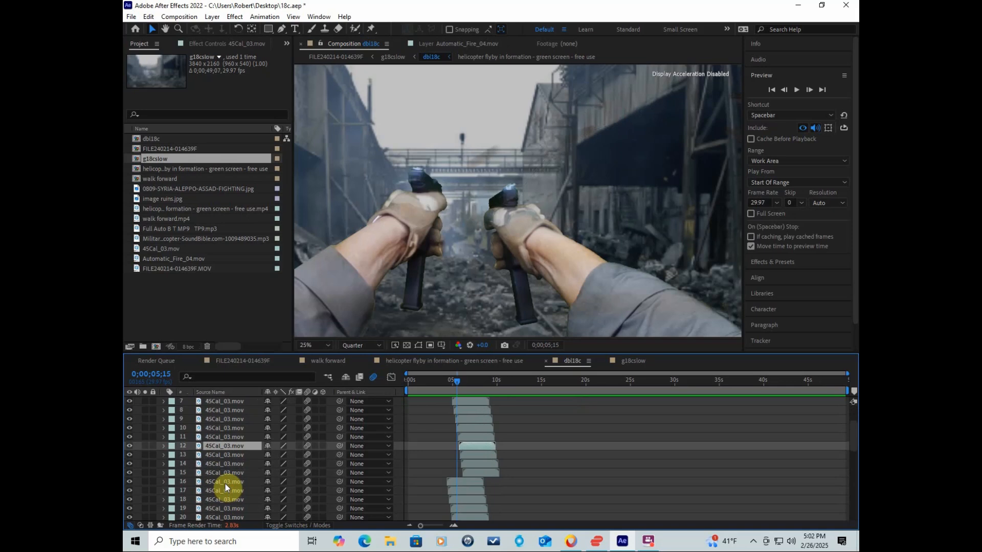
pyautogui.click(230, 456)
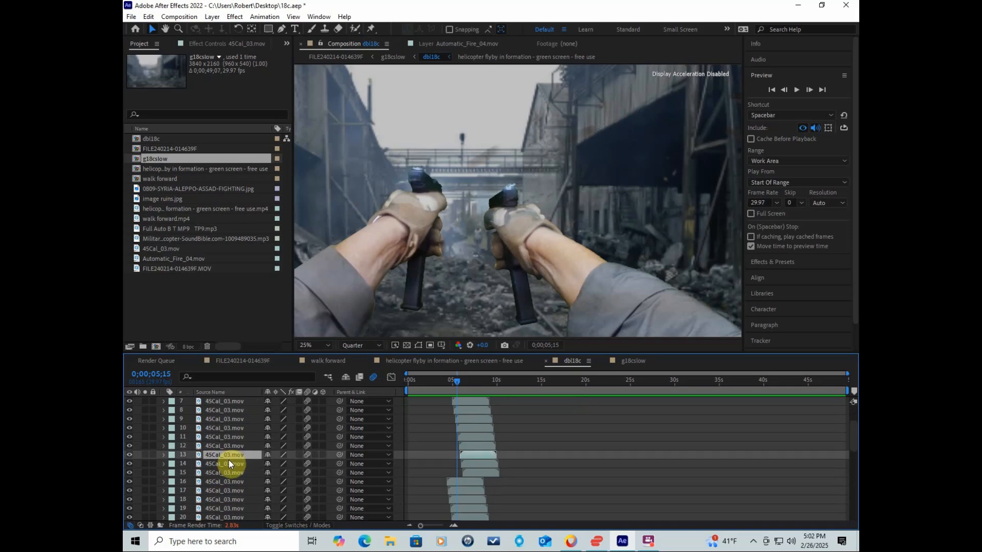
pyautogui.click(228, 465)
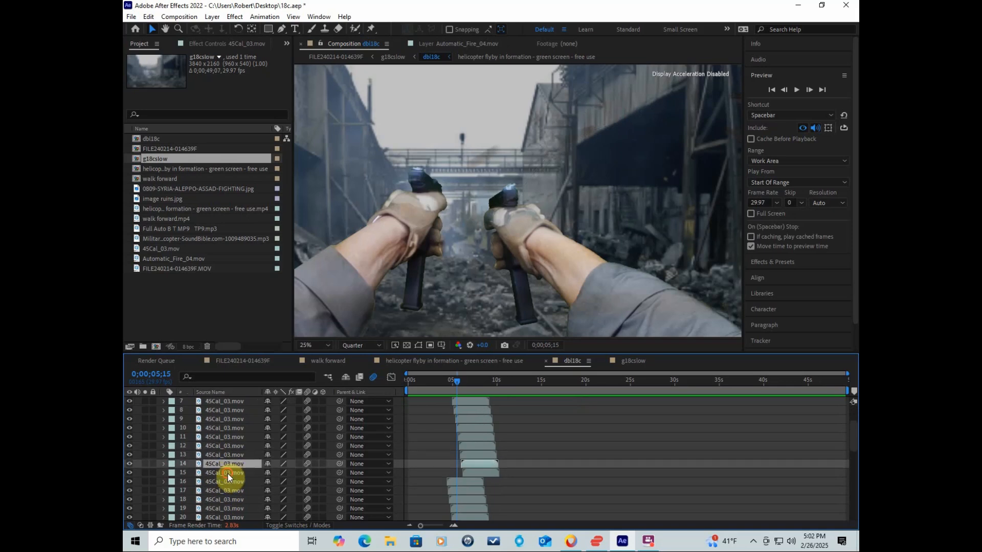
pyautogui.click(228, 474)
# Review the left pistol's first casing motion paths by selecting 45Cal_03.mov layers 16 through 19 in turn
pyautogui.click(227, 482)
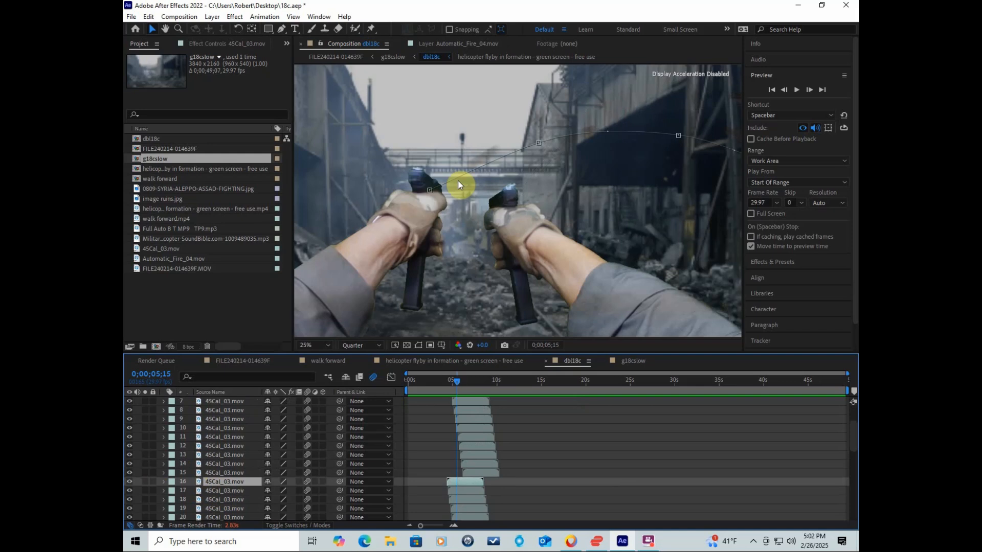
pyautogui.click(228, 490)
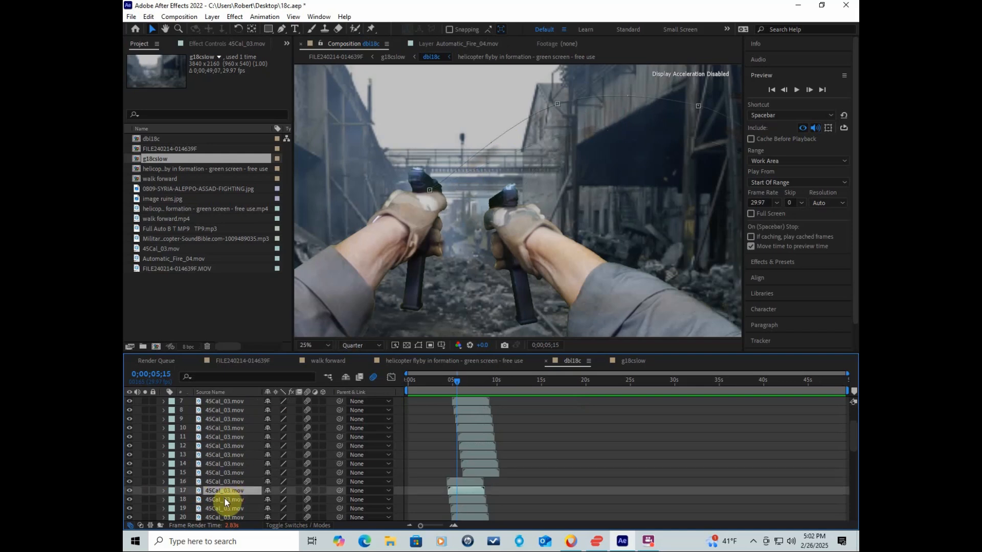
pyautogui.click(225, 500)
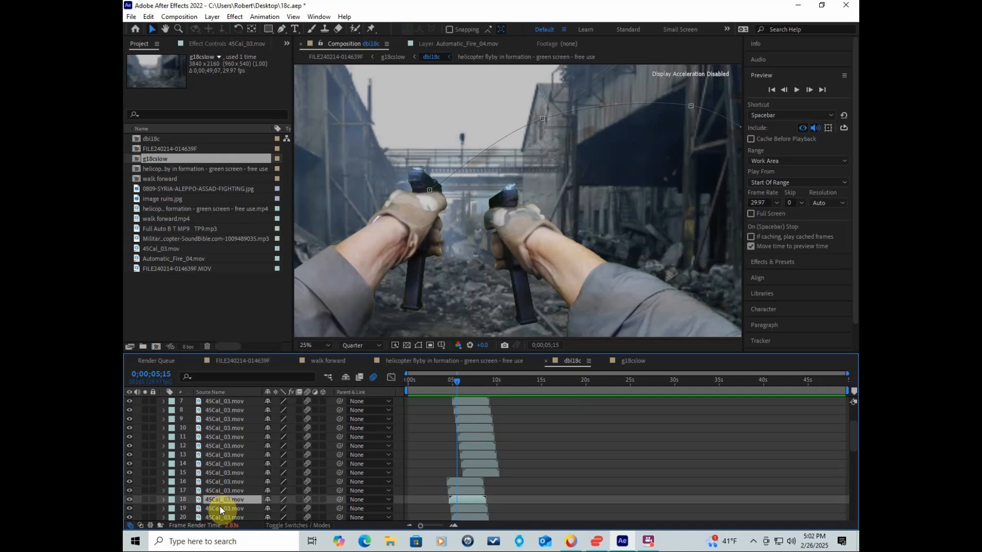
pyautogui.click(221, 508)
pyautogui.scroll(-1, 233, 462)
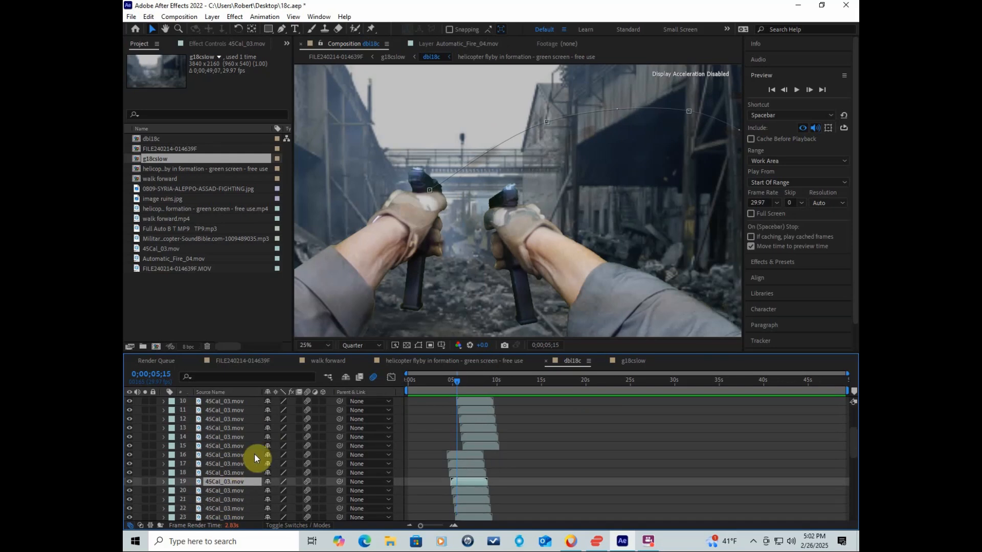
# Toggle motion blur off and back on for 45Cal_03.mov layers 19, 20 and 21 to look for their casings
pyautogui.click(306, 482)
pyautogui.click(306, 482)
pyautogui.click(237, 490)
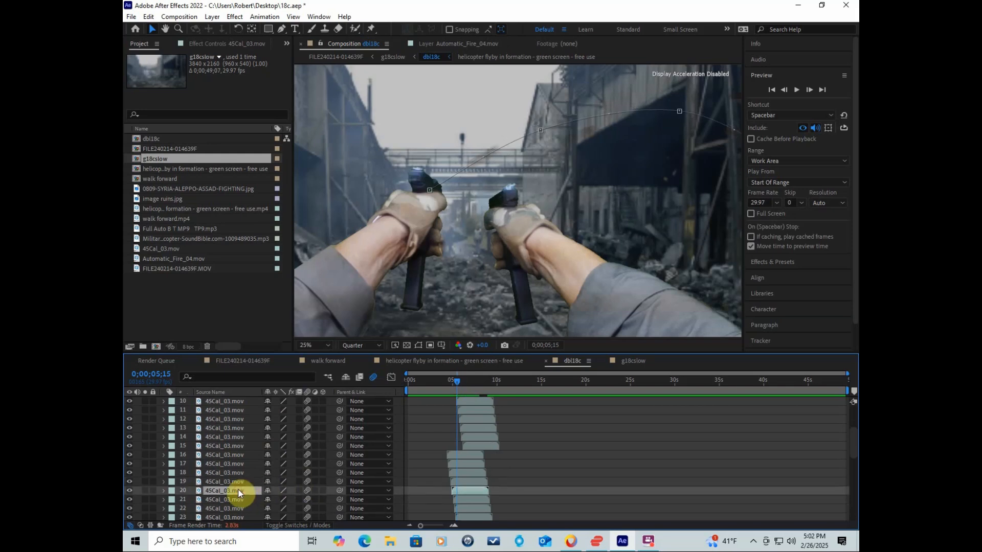
pyautogui.click(308, 492)
pyautogui.click(303, 489)
pyautogui.click(225, 498)
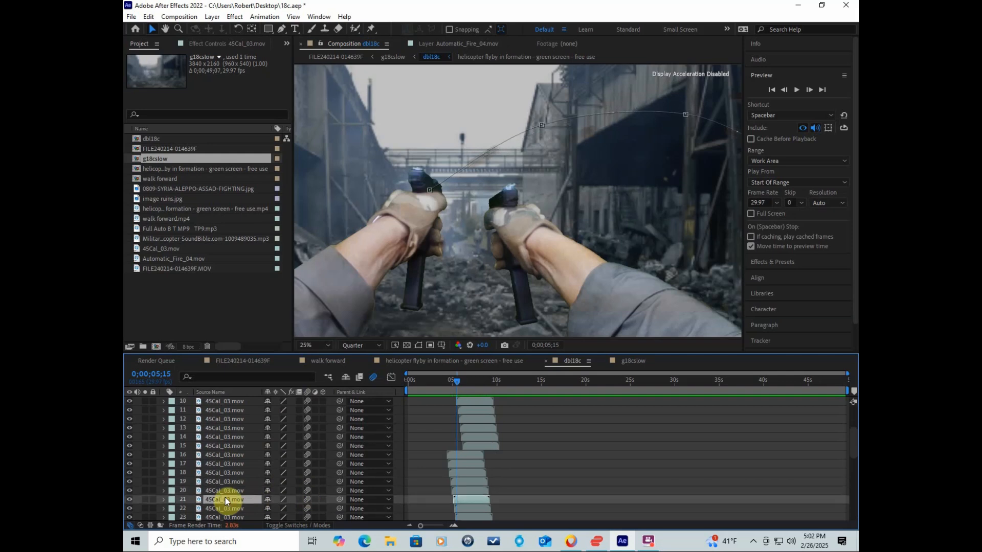
pyautogui.click(304, 499)
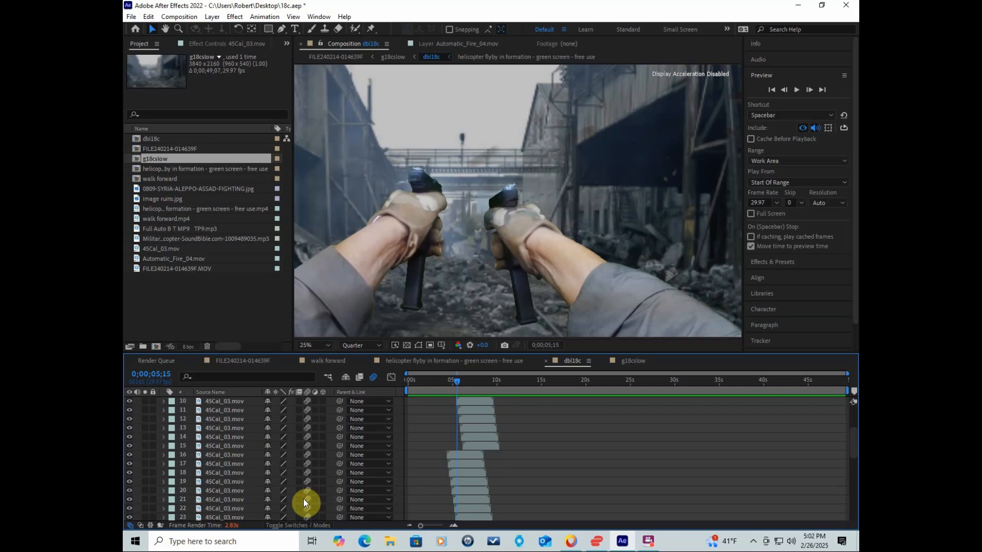
# Check the motion paths of 45Cal_03.mov layers 22 and 23
pyautogui.click(233, 507)
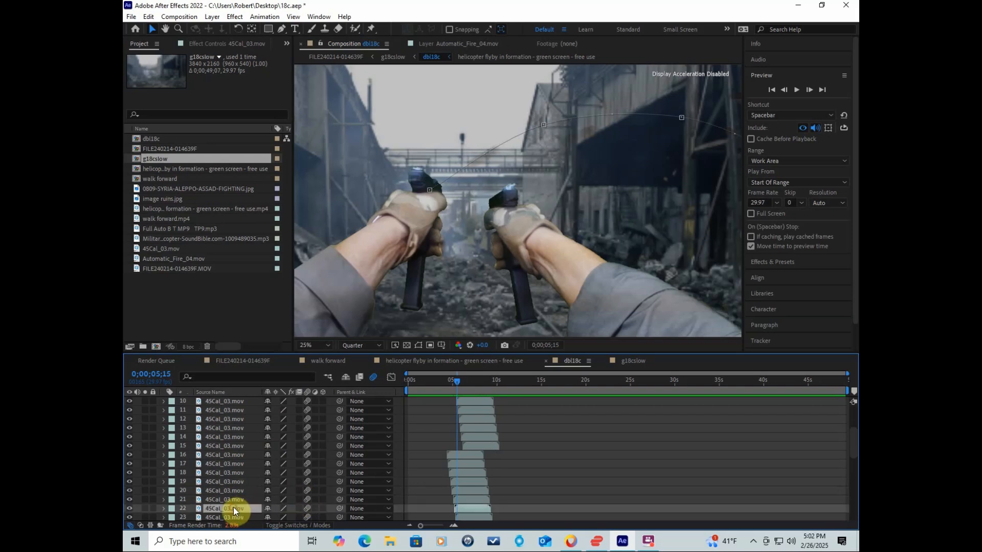
pyautogui.scroll(-1, 238, 486)
pyautogui.click(238, 488)
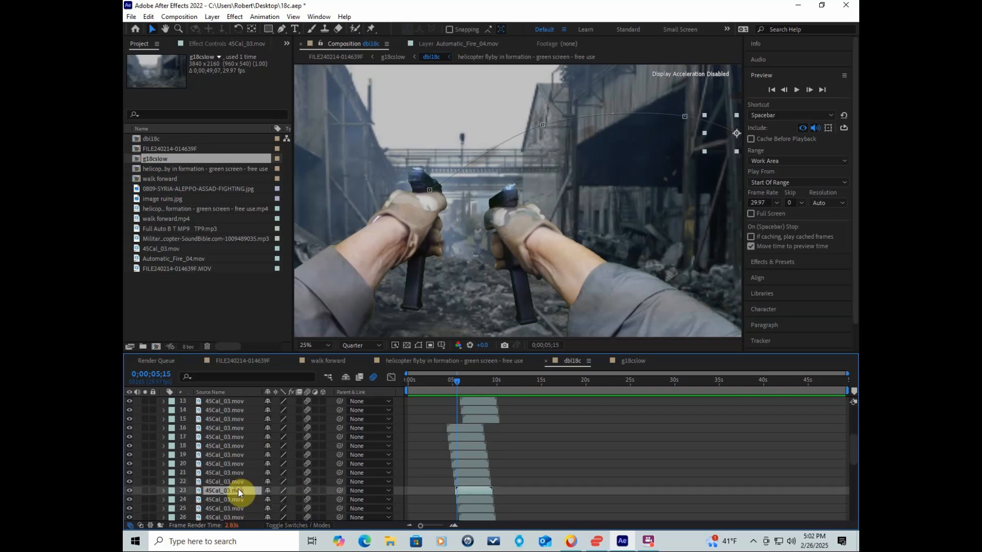
# Turn off motion blur for 45Cal_03.mov layer 24 and step between 0;00;05;14 and 0;00;05;16 to follow its casing along the path
pyautogui.click(236, 499)
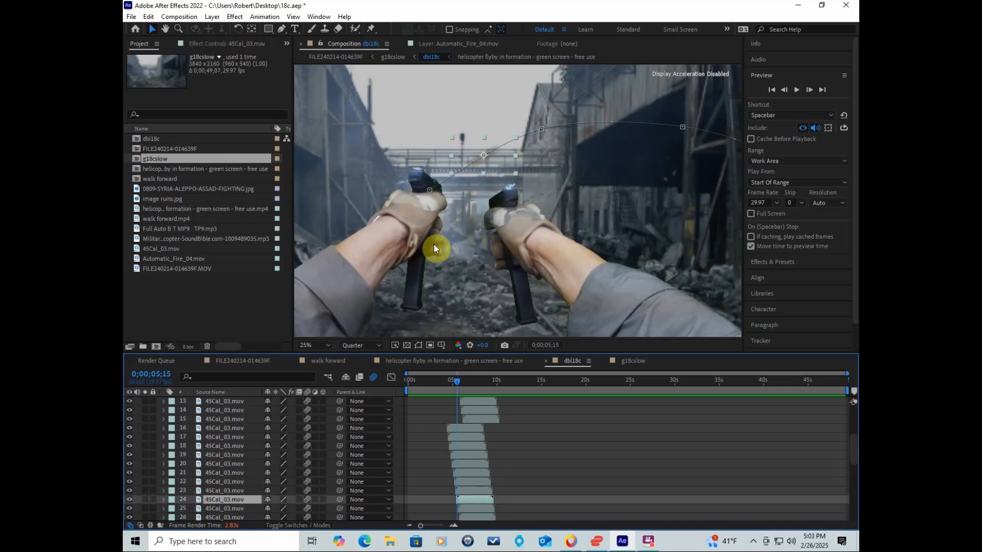
pyautogui.click(306, 500)
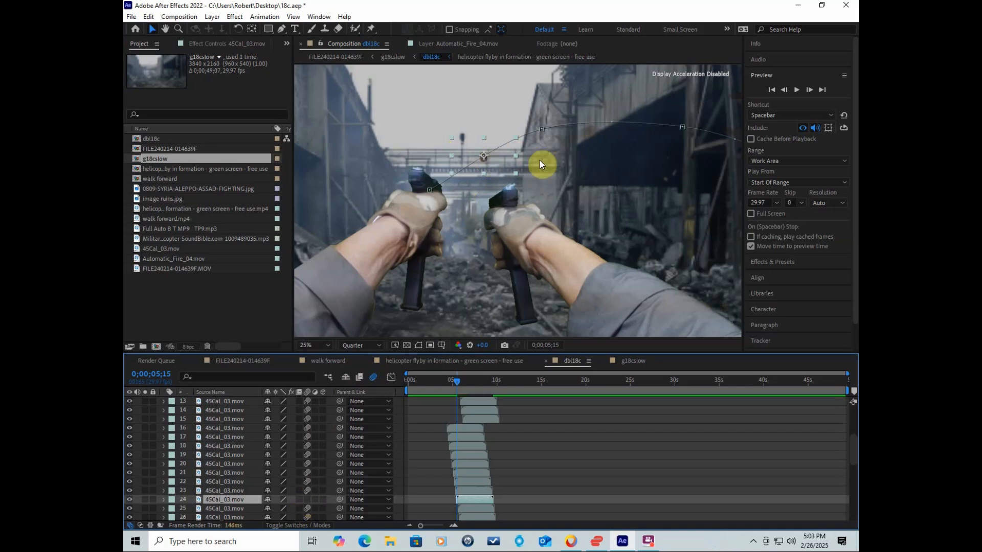
pyautogui.click(806, 90)
pyautogui.moveTo(483, 155); pyautogui.dragTo(541, 128)
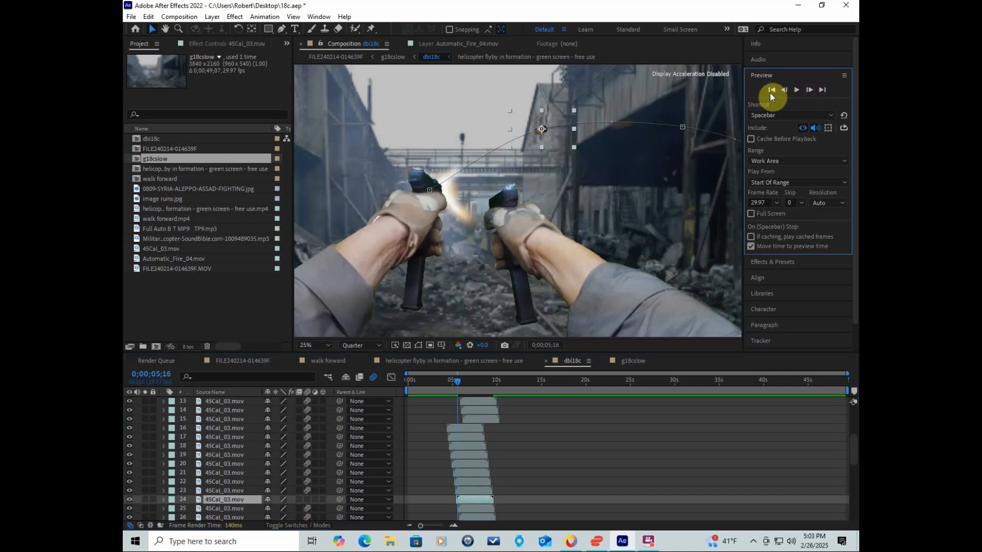
pyautogui.click(784, 90)
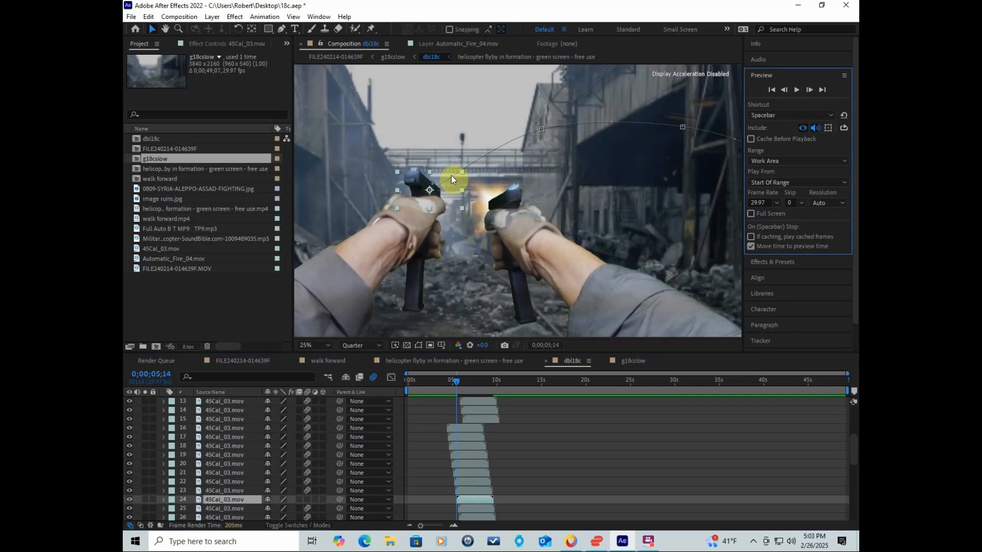
pyautogui.click(811, 90)
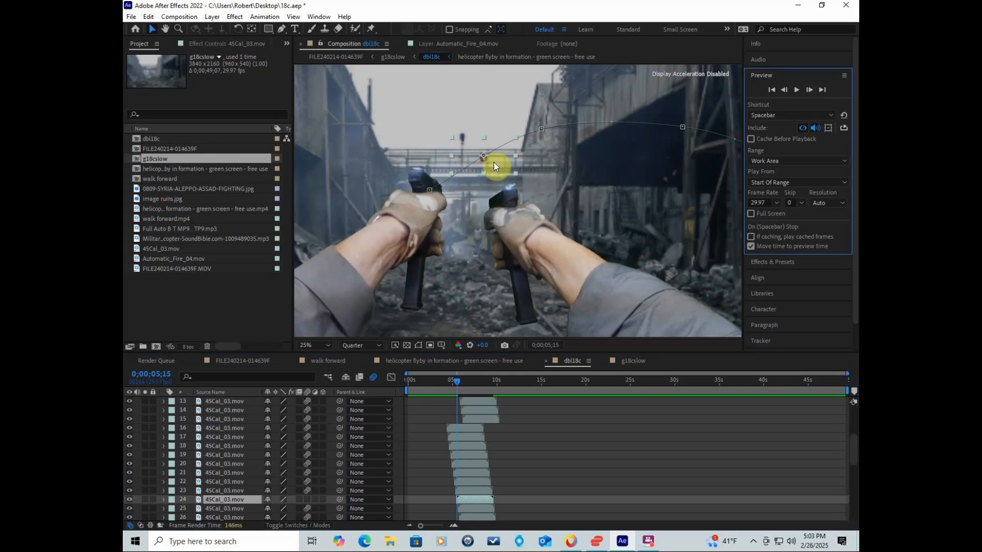
pyautogui.click(809, 90)
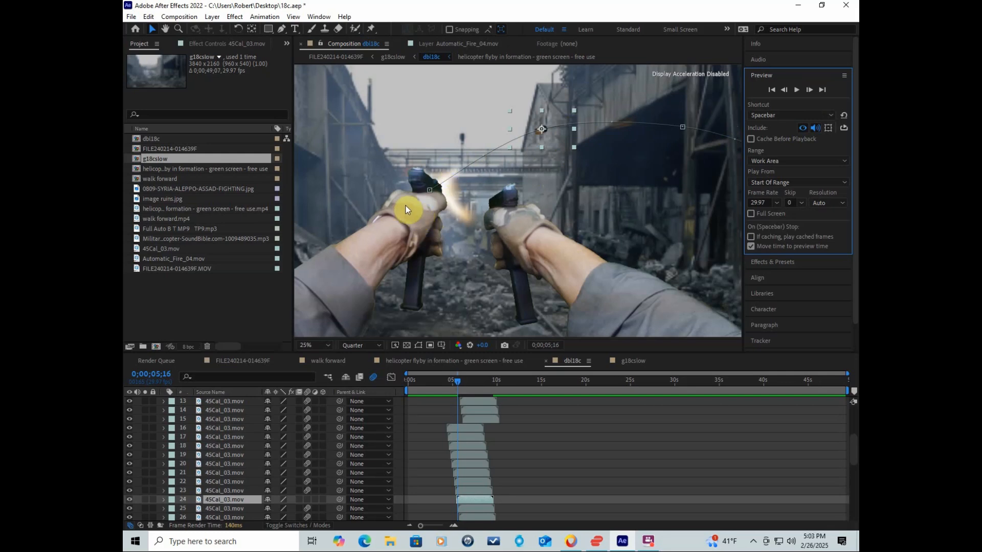
# Toggle motion blur on 45Cal_03.mov layer 24 to compare how its casing looks at 0;00;05;16
pyautogui.click(306, 500)
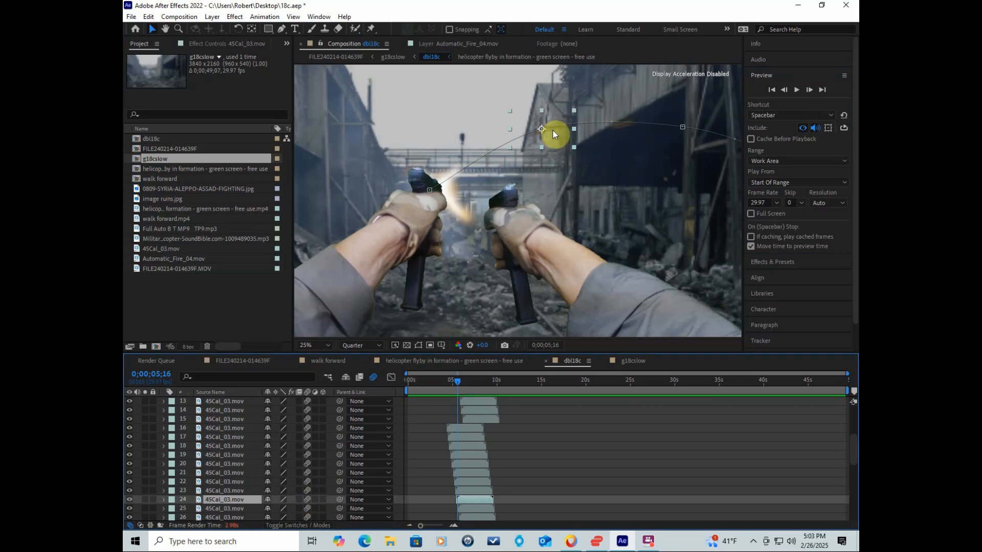
pyautogui.click(305, 499)
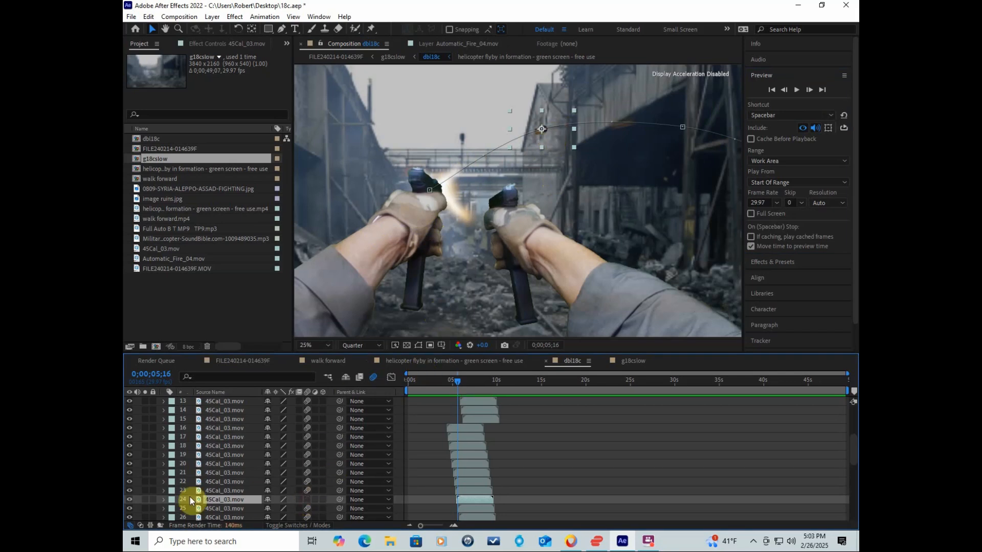
# Try setting the Position of 45Cal_03.mov layer 24 to 2100.0, 513.0, undo the change, and collapse the layer's properties
pyautogui.click(164, 500)
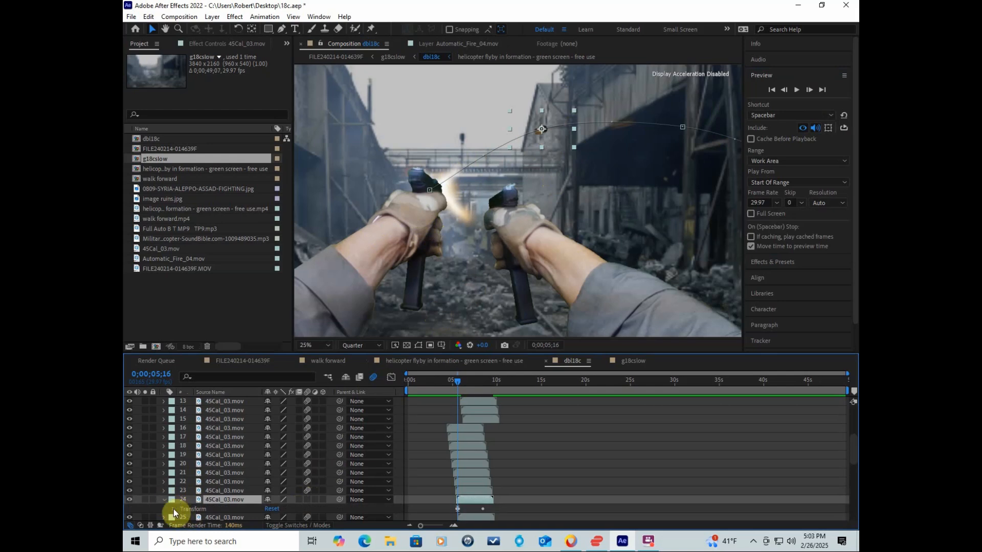
pyautogui.click(173, 508)
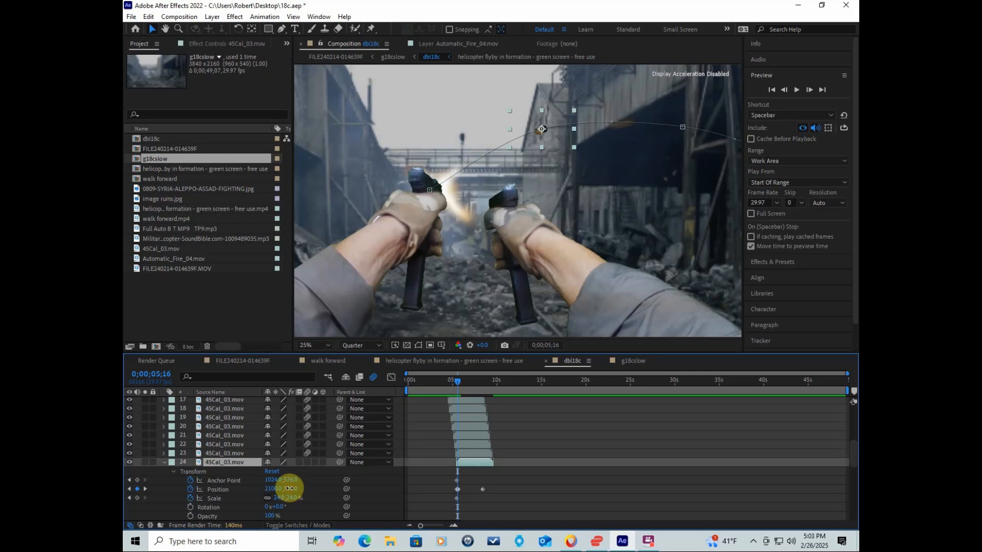
pyautogui.moveTo(289, 489)
pyautogui.mouseDown()
pyautogui.moveTo(207, 485)
pyautogui.moveTo(285, 477)
pyautogui.mouseUp()
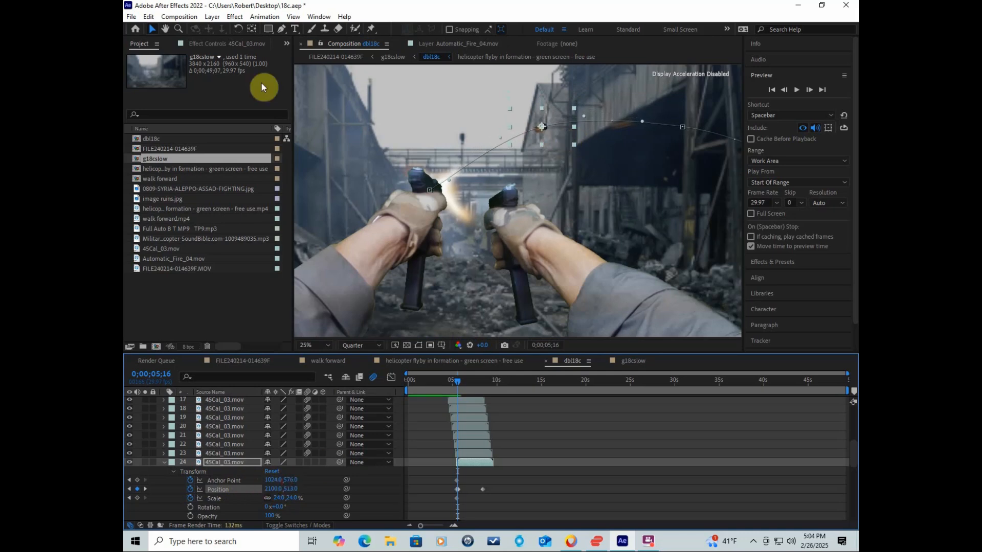
pyautogui.click(132, 16)
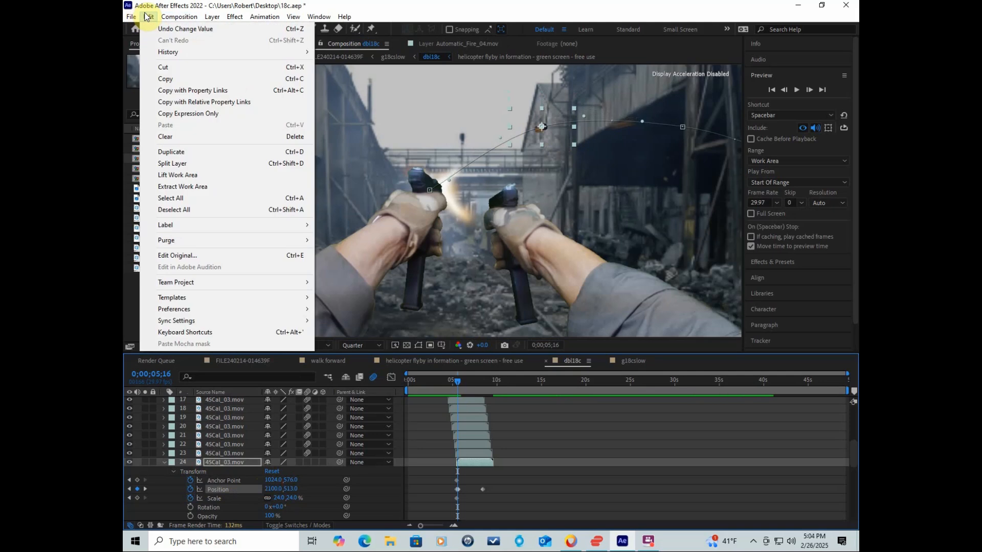
pyautogui.click(158, 27)
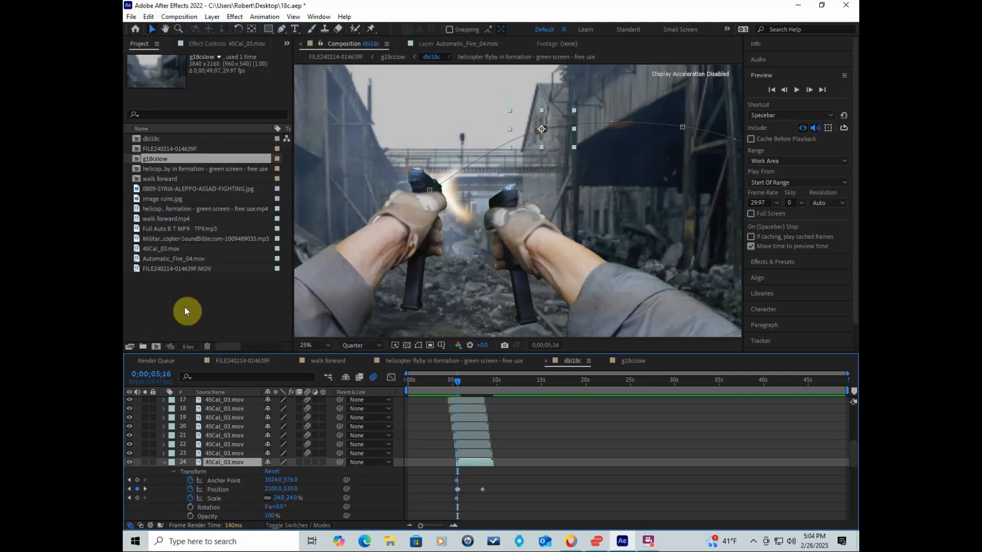
pyautogui.click(165, 463)
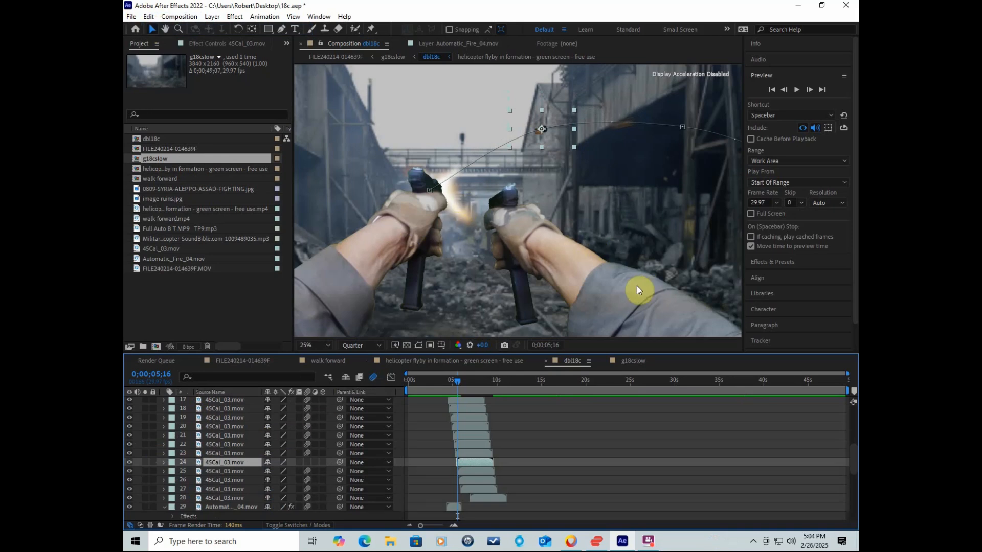
pyautogui.scroll(5, 312, 398)
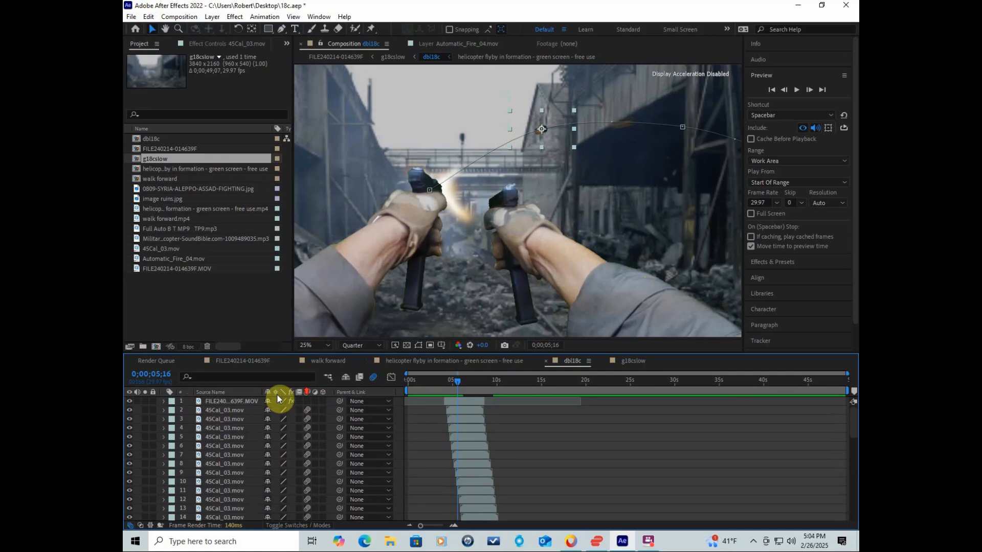
pyautogui.click(253, 401)
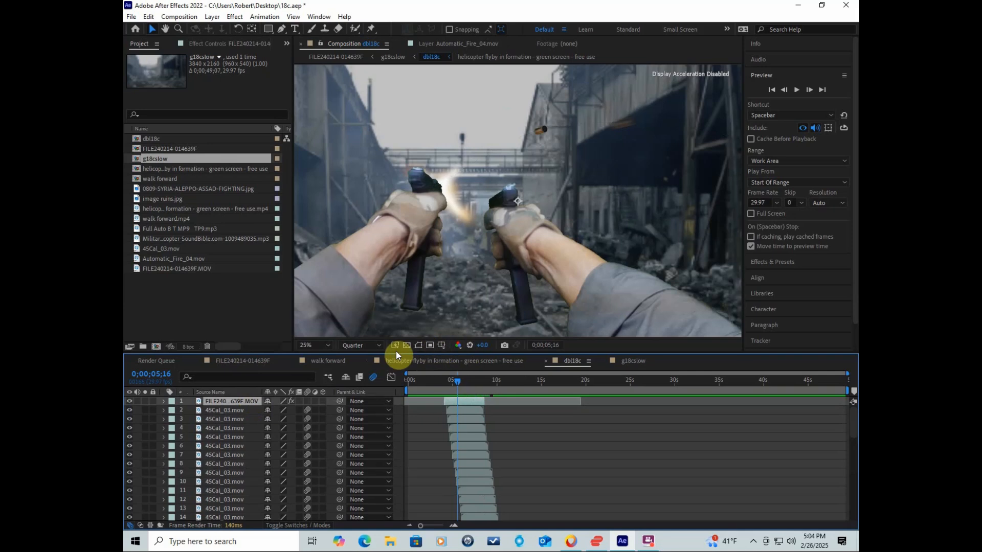
pyautogui.doubleClick(237, 401)
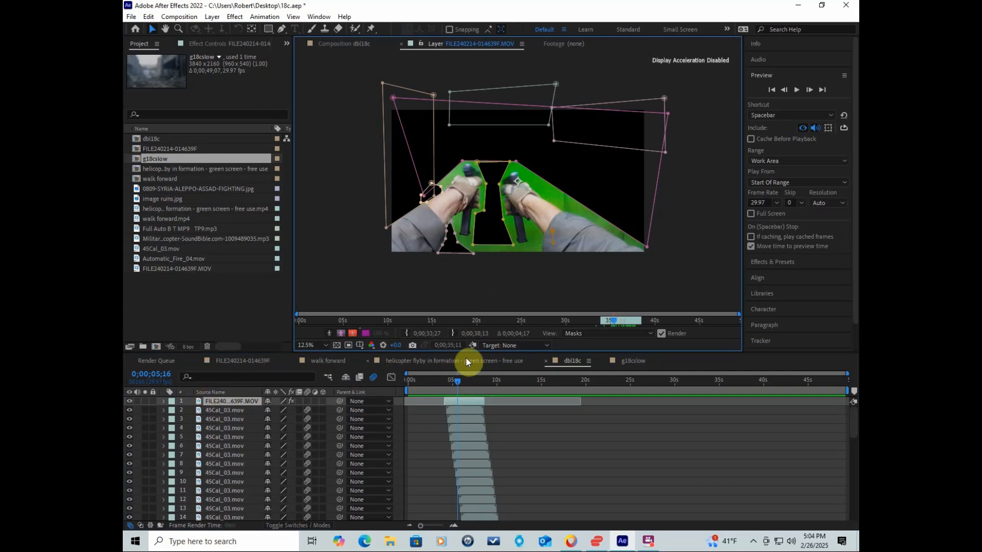
pyautogui.click(473, 346)
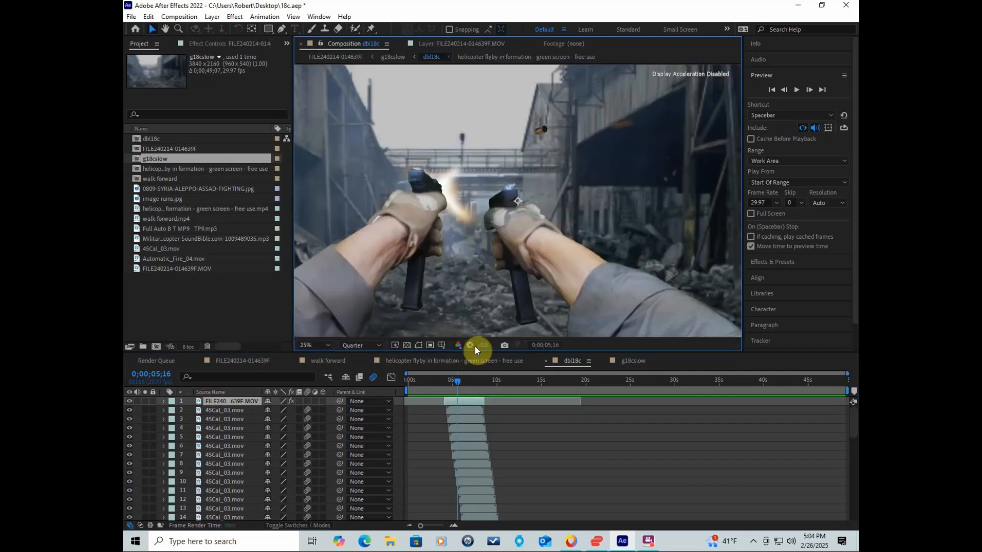
# Show the pistol layer's mask outlines in the composition, step frame by frame to 0;00;05;25 to follow them, and hide the outlines
pyautogui.click(418, 346)
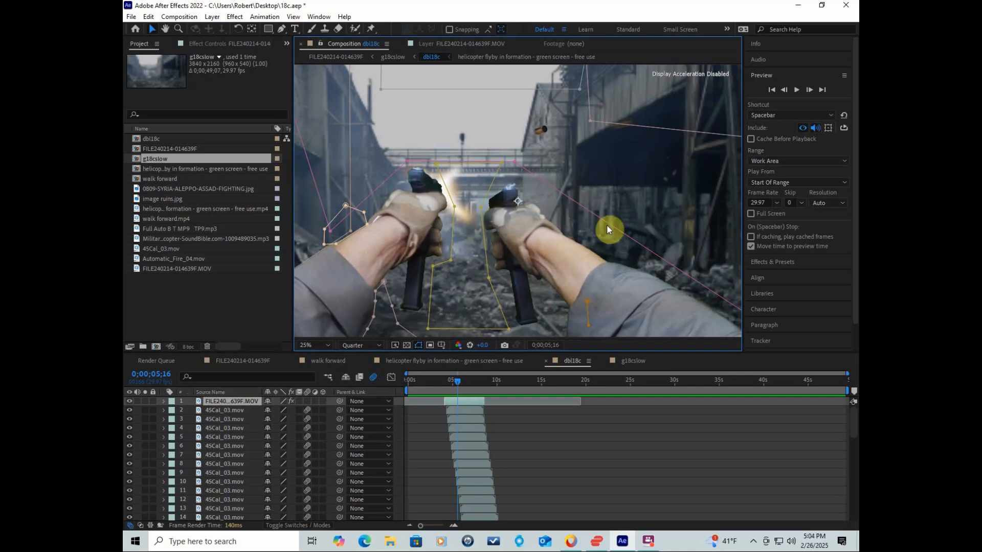
pyautogui.click(808, 90)
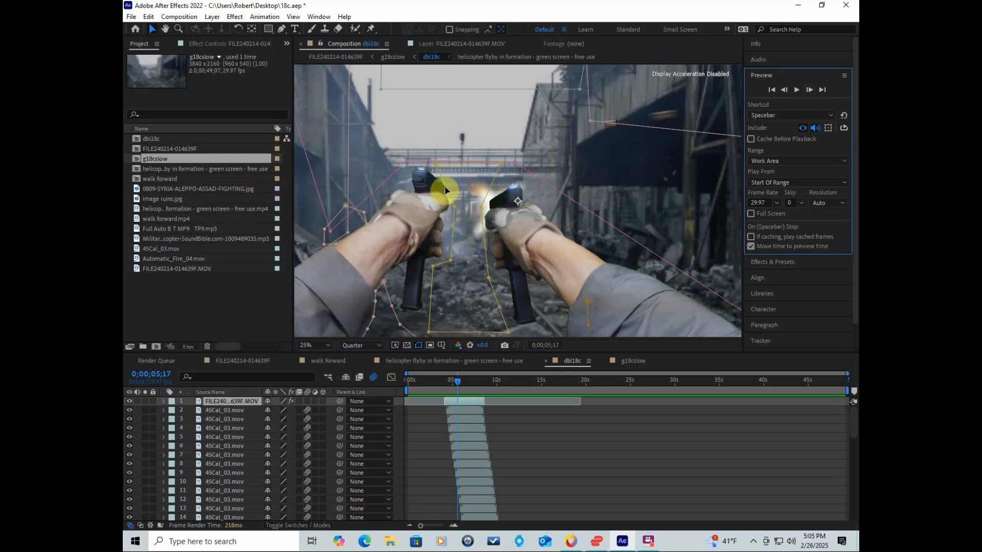
pyautogui.click(810, 90)
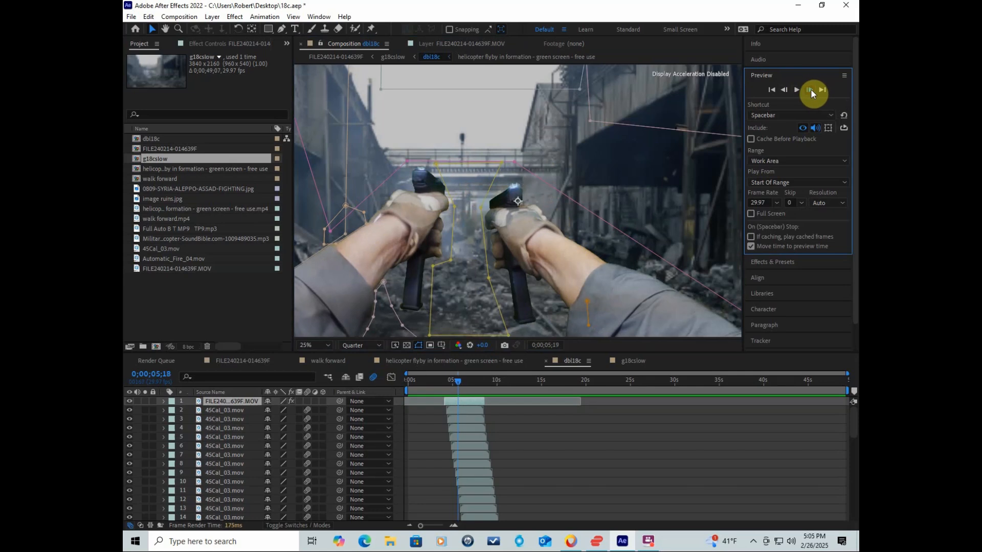
pyautogui.click(810, 90)
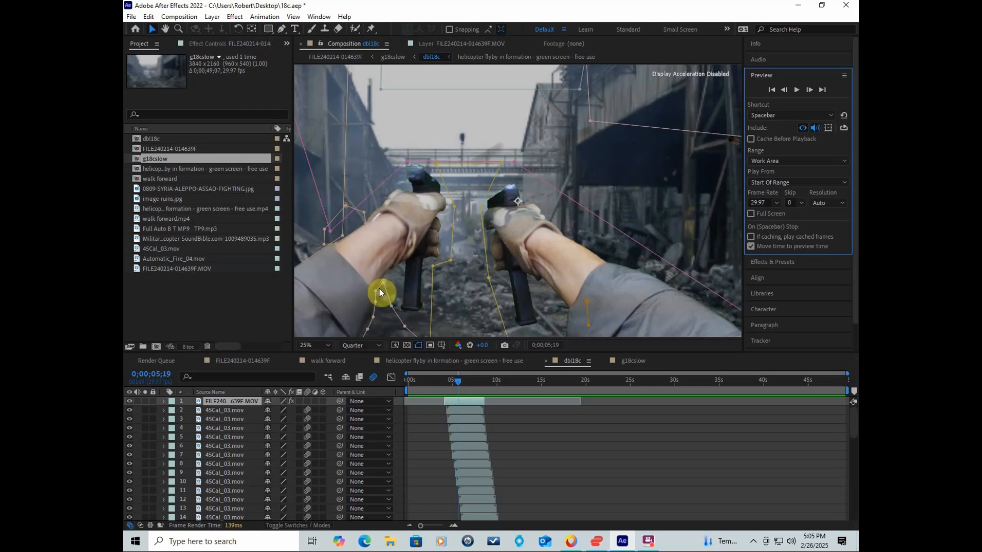
pyautogui.click(810, 90)
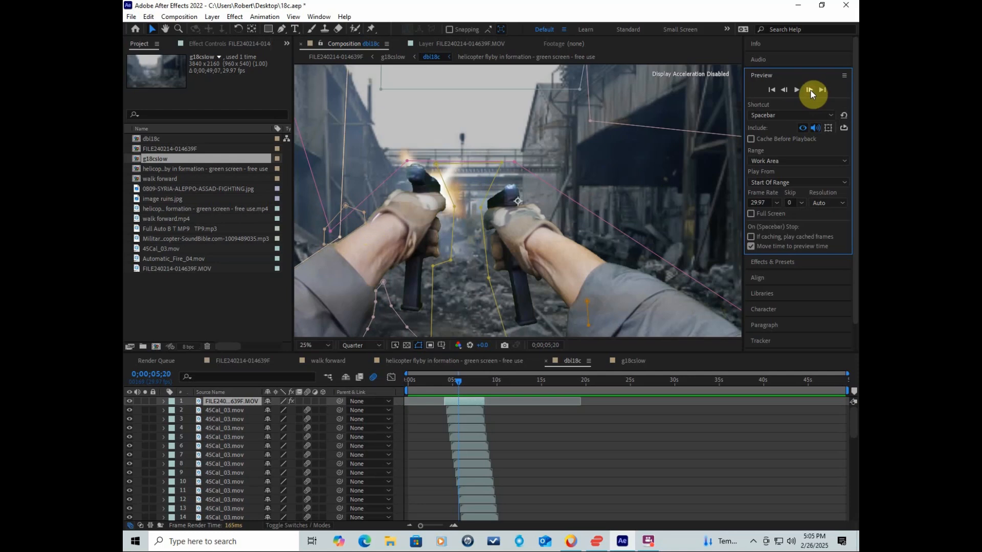
pyautogui.click(811, 90)
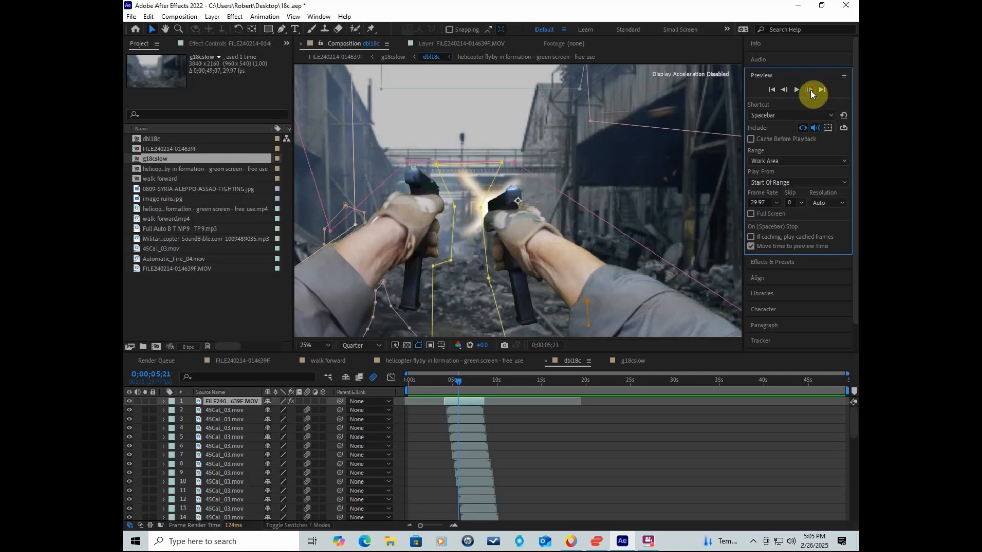
pyautogui.click(810, 90)
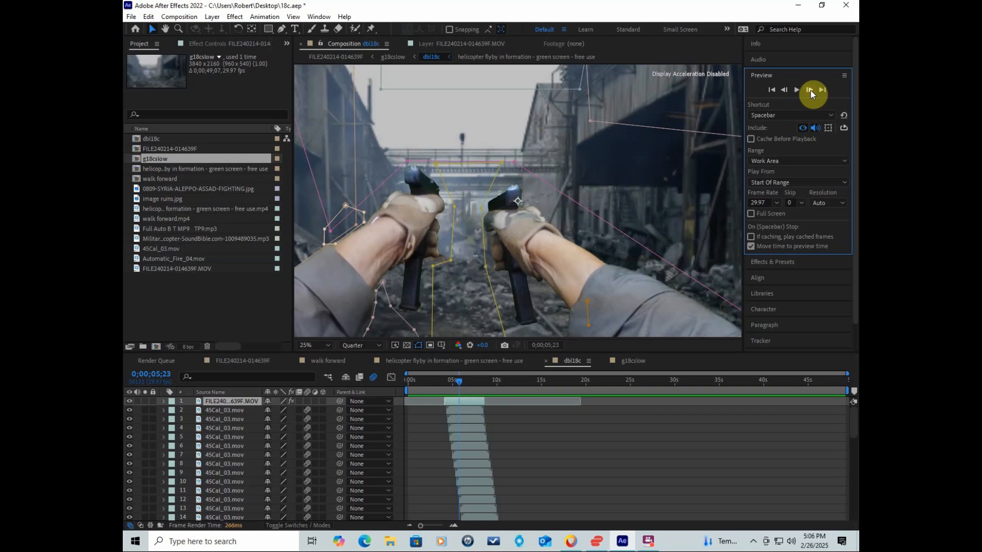
pyautogui.click(810, 90)
pyautogui.click(810, 90)
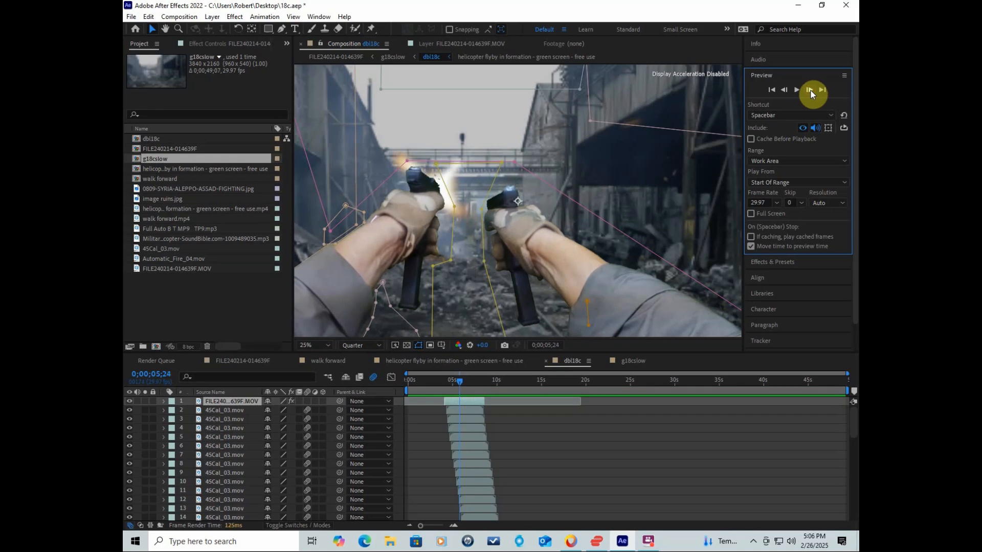
pyautogui.click(810, 90)
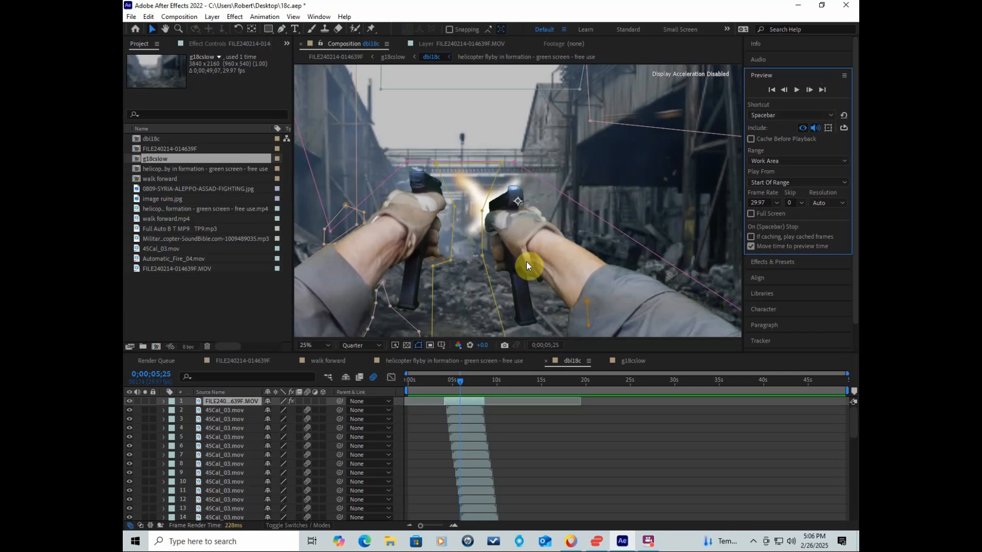
pyautogui.click(419, 346)
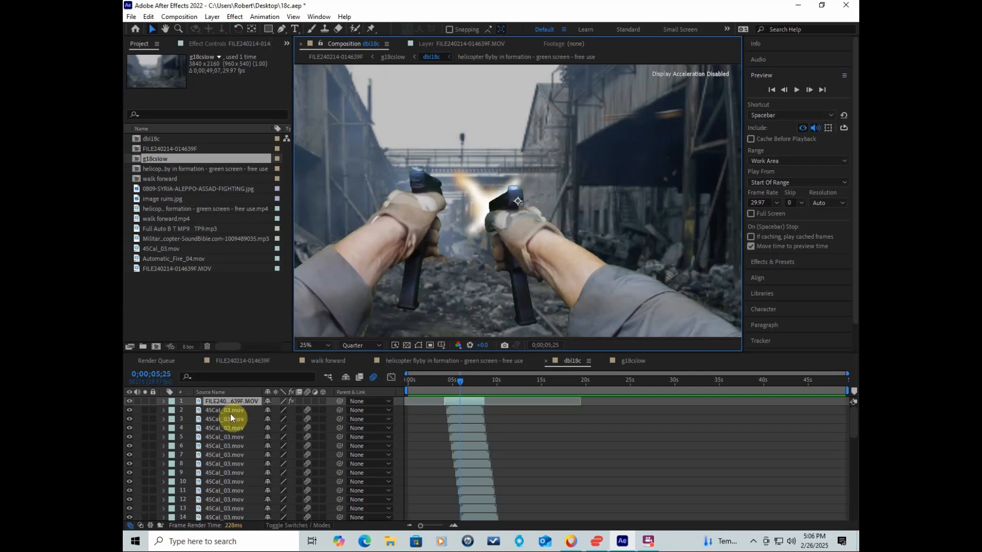
# Collapse the properties of Automatic_Fire_04.mov layer 29 and select the image ruins.jpg background layer
pyautogui.scroll(-8, 230, 414)
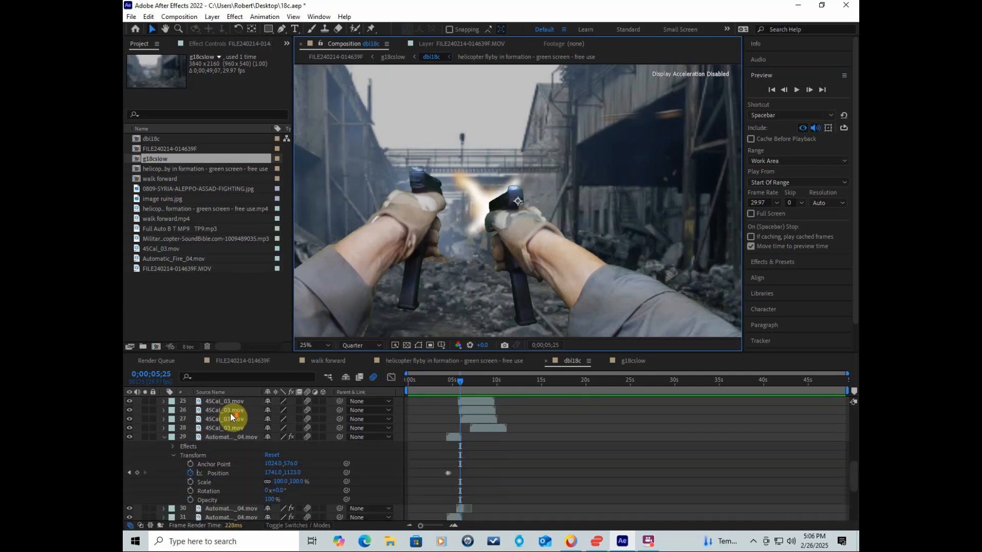
pyautogui.click(162, 434)
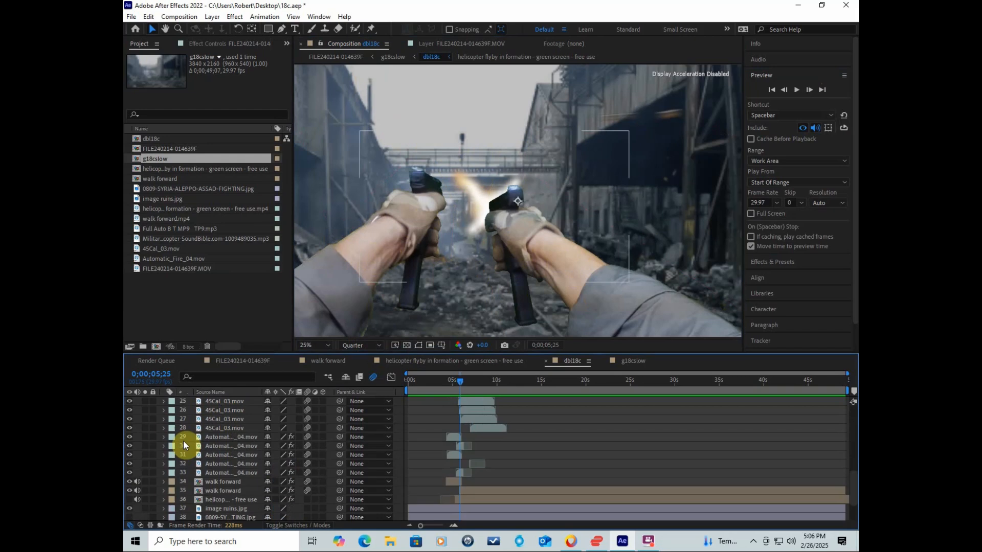
pyautogui.click(219, 508)
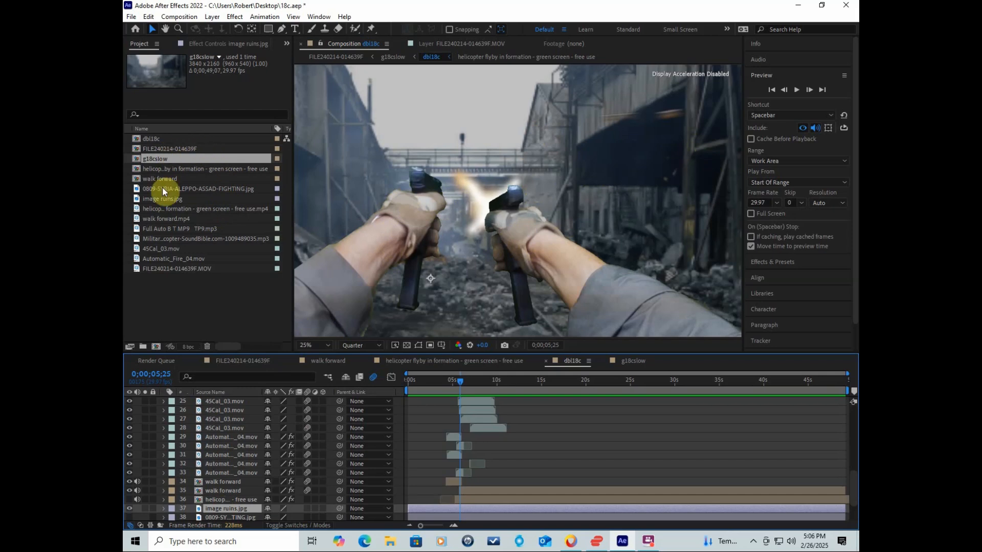
# Reopen the green-screen pistol footage on layer 1 in its own viewer to recheck the masked areas at 0;00;05;25, and return to dbl18c
pyautogui.scroll(1, 205, 443)
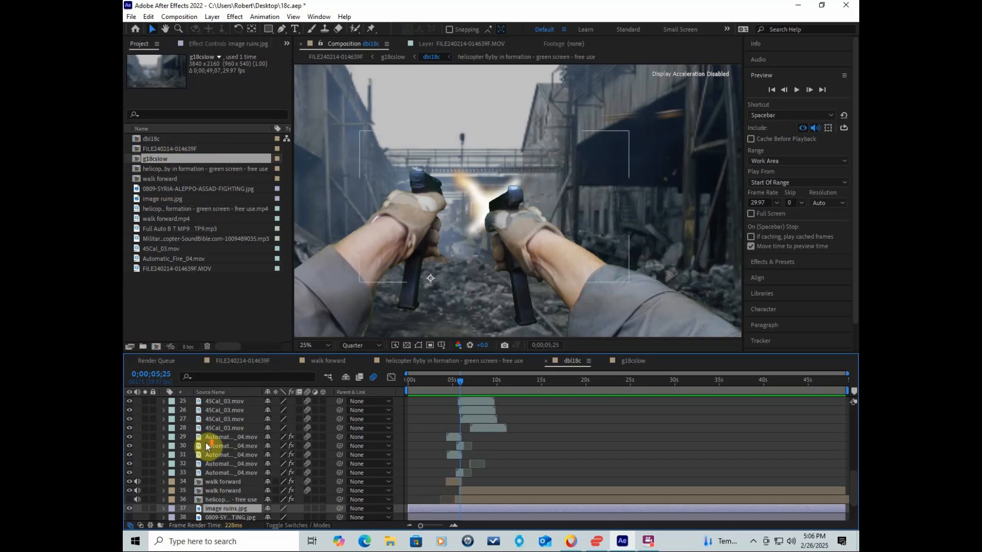
pyautogui.scroll(8, 206, 442)
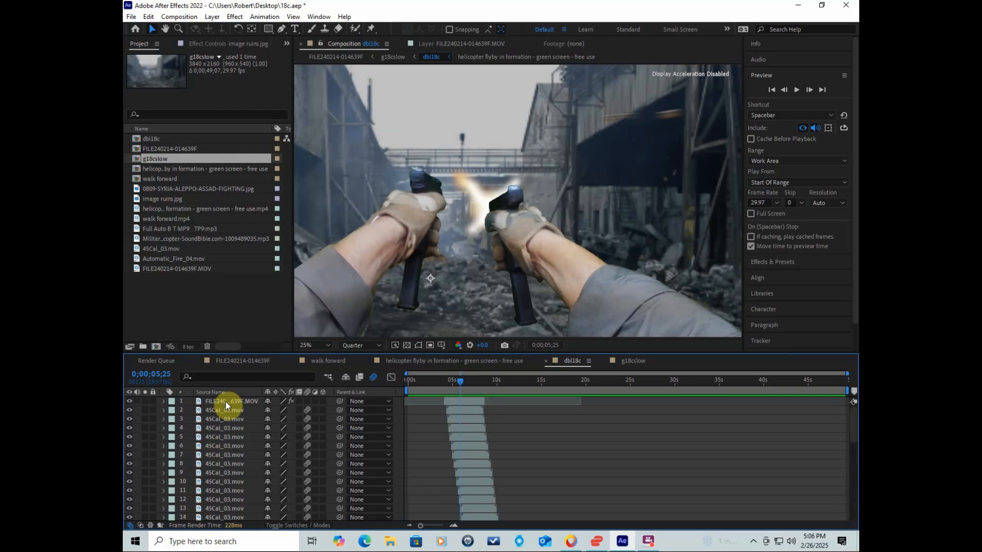
pyautogui.click(226, 400)
pyautogui.click(228, 401)
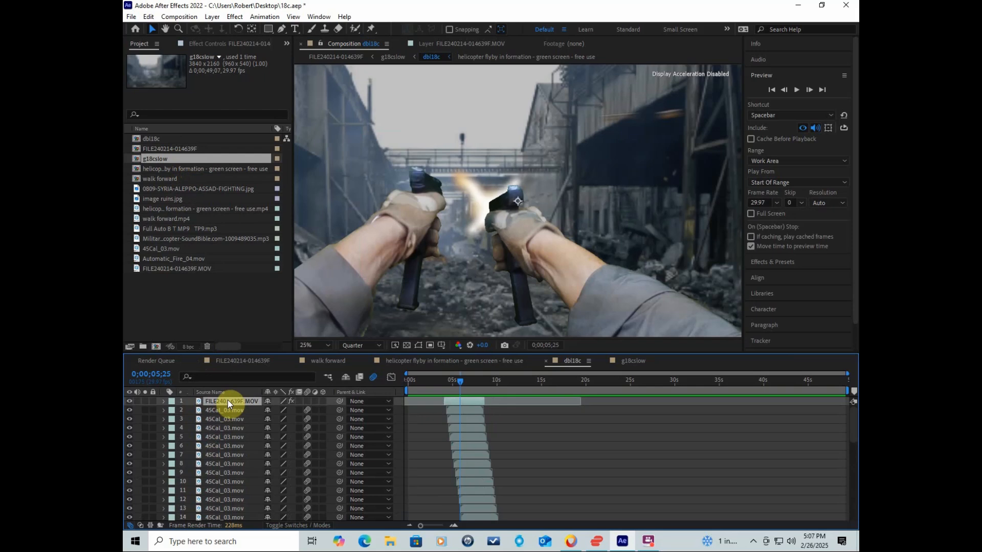
pyautogui.doubleClick(229, 401)
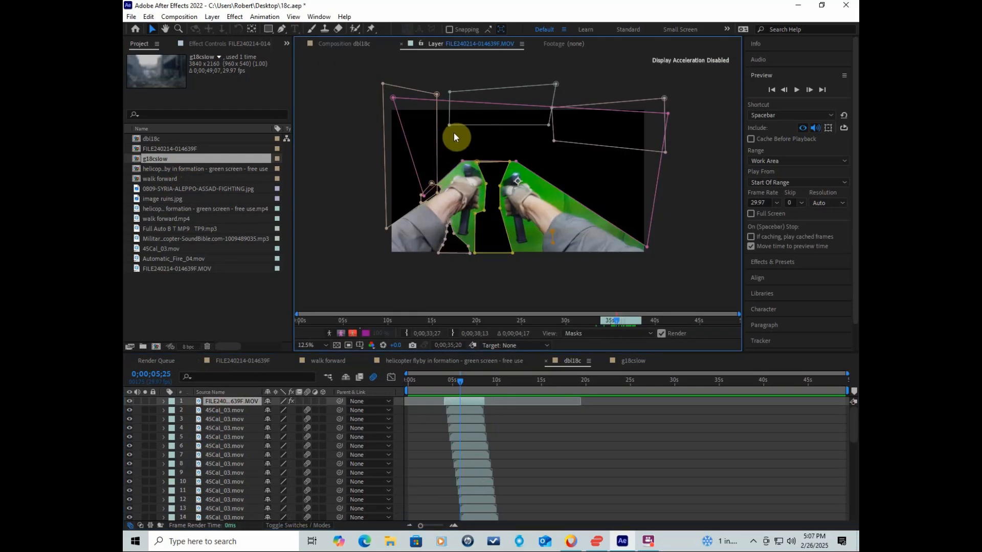
pyautogui.click(544, 140)
pyautogui.click(471, 344)
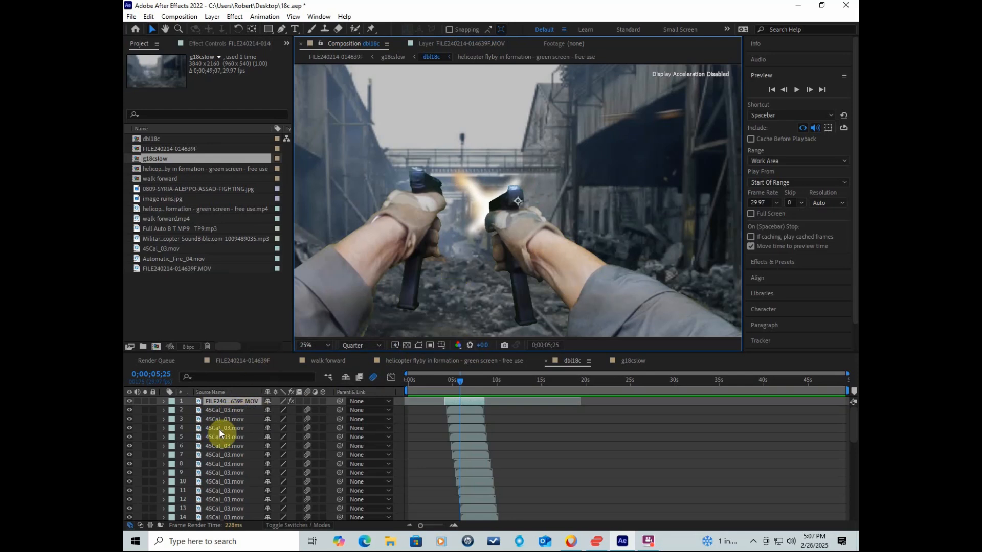
# Look over the dbl18c layer stack and advance frame by frame to 0;00;05;29 to check both pistols' muzzle flashes
pyautogui.scroll(-6, 218, 413)
pyautogui.scroll(-5, 218, 409)
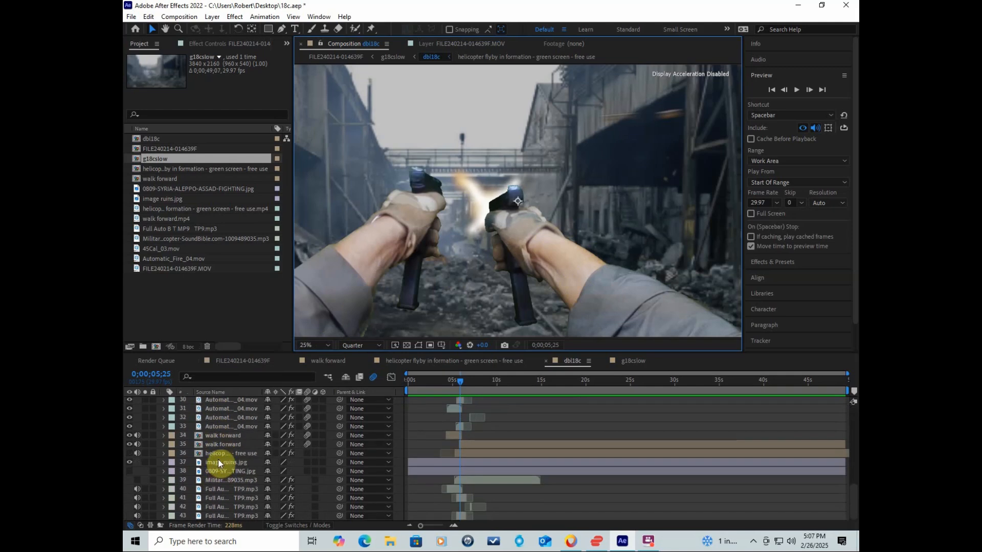
pyautogui.scroll(7, 233, 447)
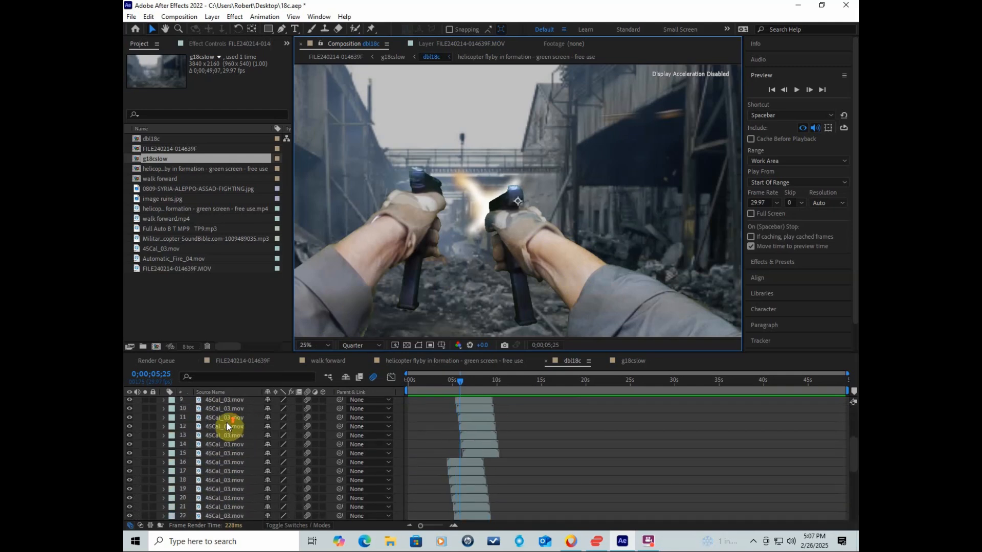
pyautogui.scroll(3, 227, 425)
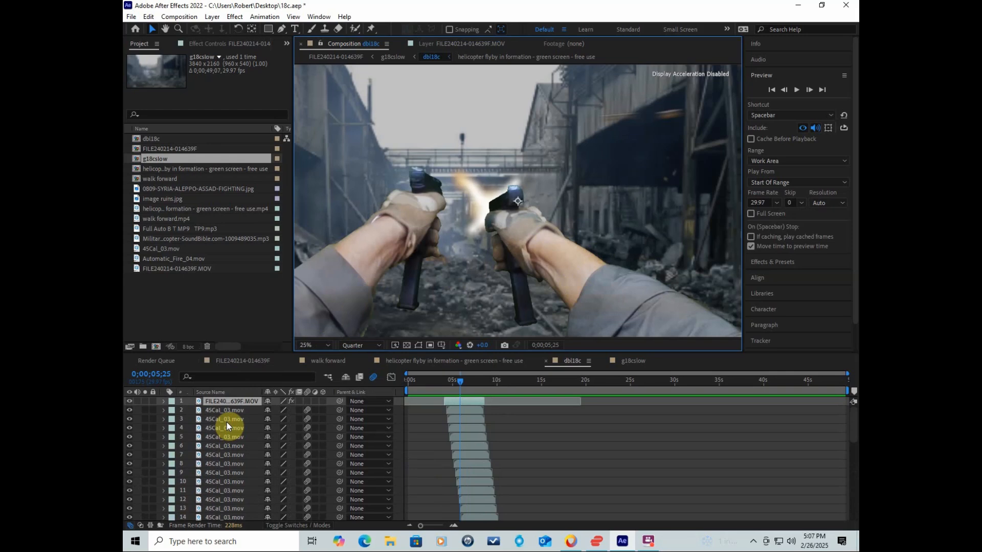
pyautogui.click(809, 89)
pyautogui.click(809, 90)
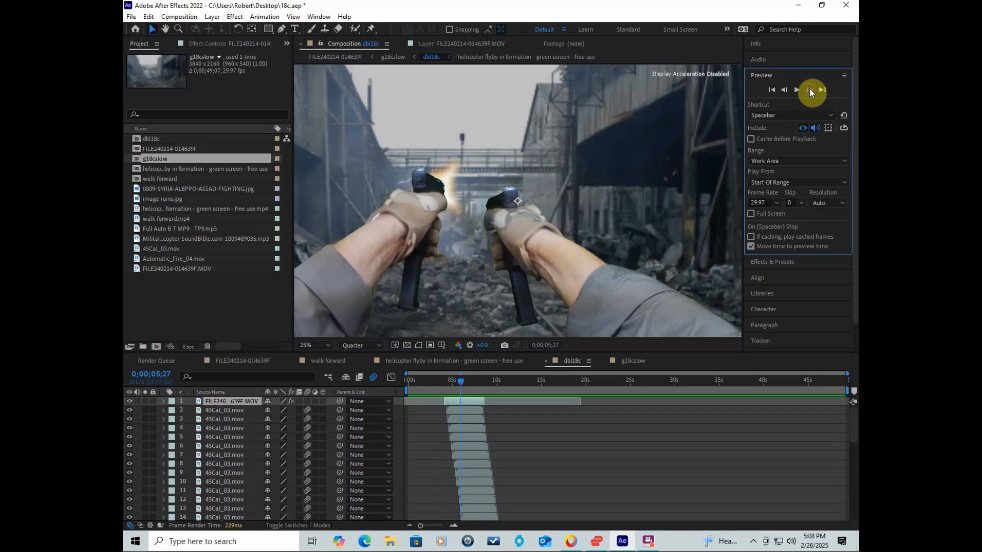
pyautogui.click(809, 89)
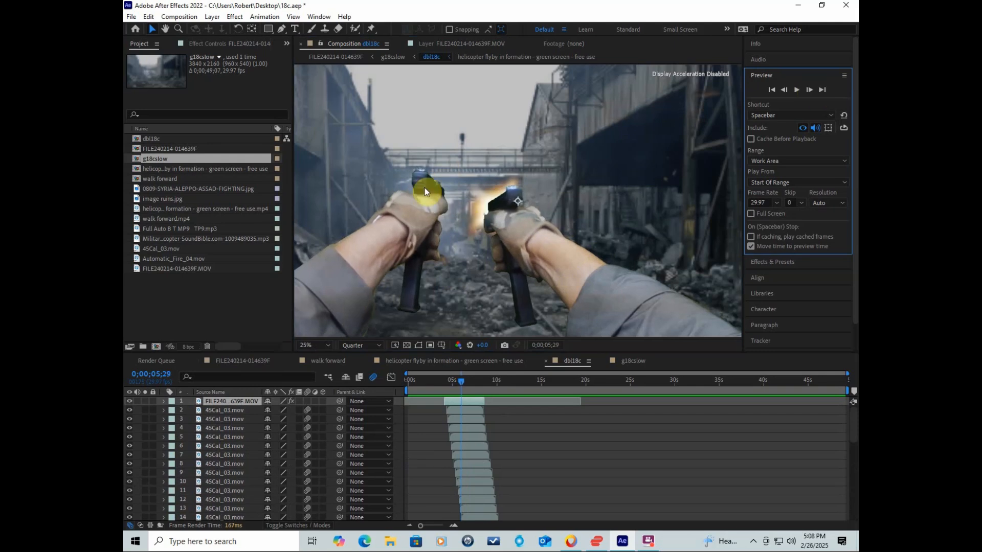
# Step back one frame to 0;00;05;28 and open the Transform properties of the Automatic_Fire_04.mov muzzle flash on layer 29
pyautogui.click(786, 88)
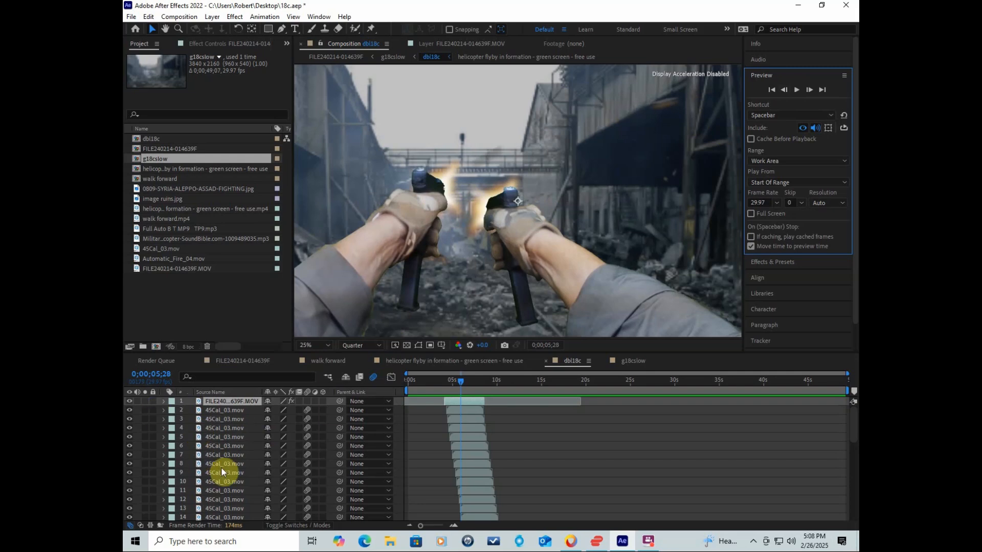
pyautogui.scroll(-4, 226, 468)
pyautogui.scroll(-1, 227, 462)
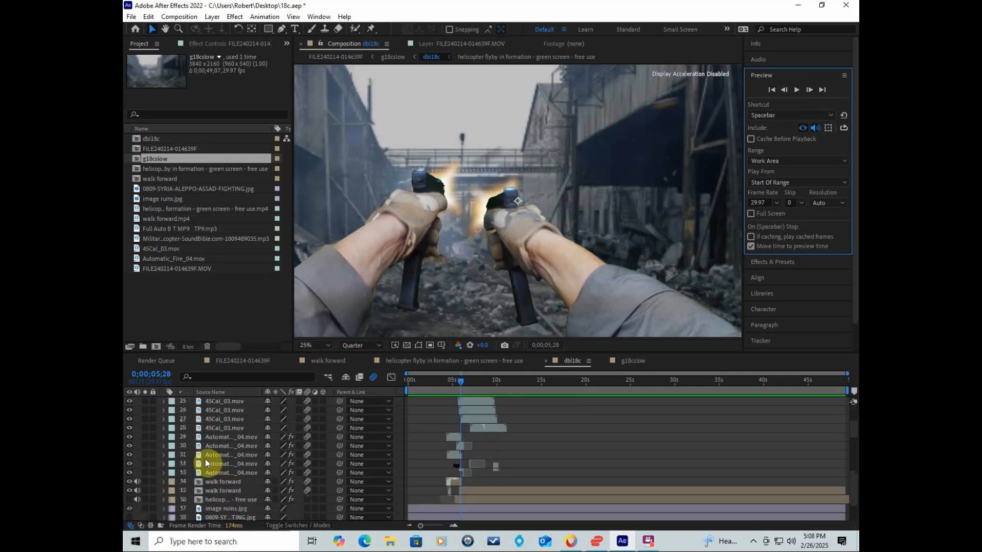
pyautogui.click(207, 437)
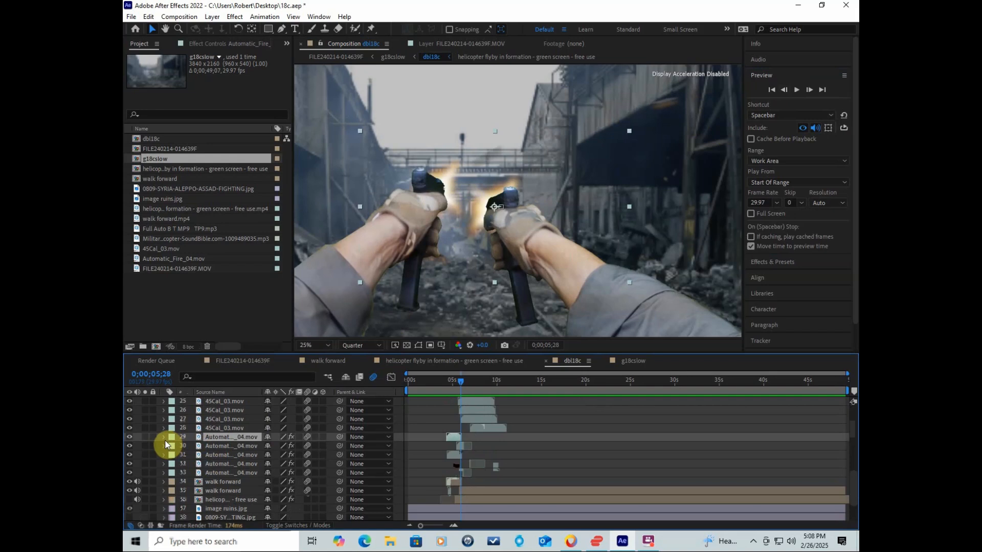
pyautogui.click(164, 438)
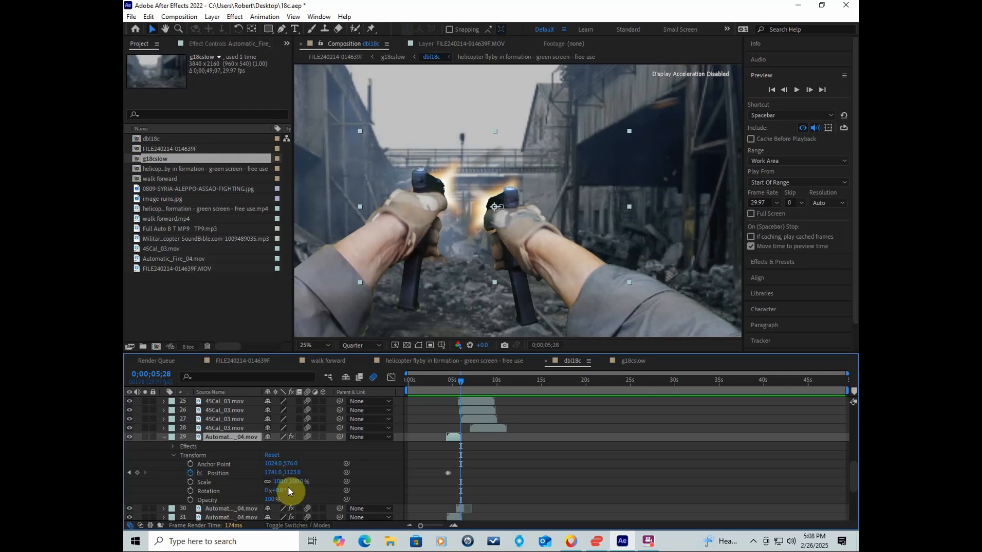
# Try enlarging the layer 29 muzzle flash to 135% scale and undo the change
pyautogui.moveTo(292, 483); pyautogui.dragTo(313, 485)
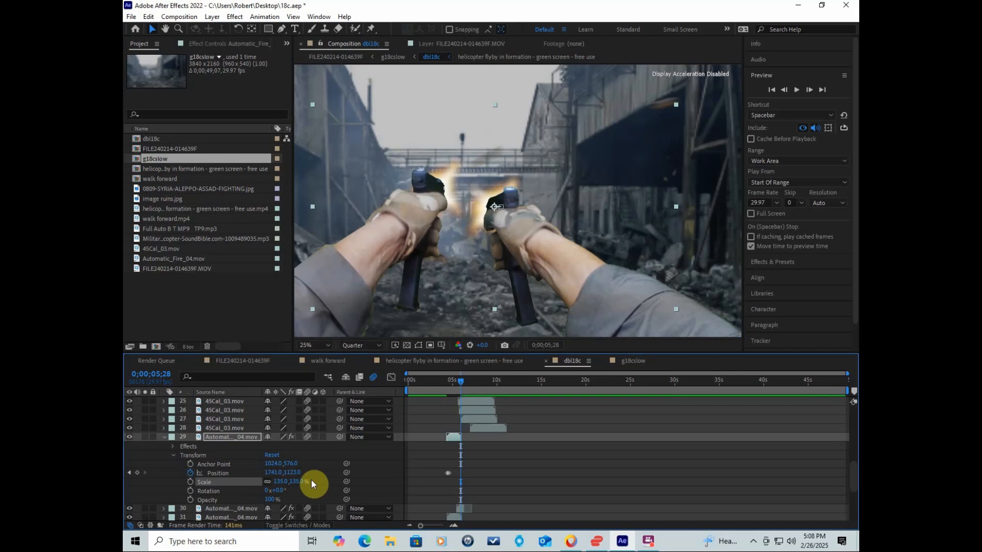
pyautogui.click(149, 17)
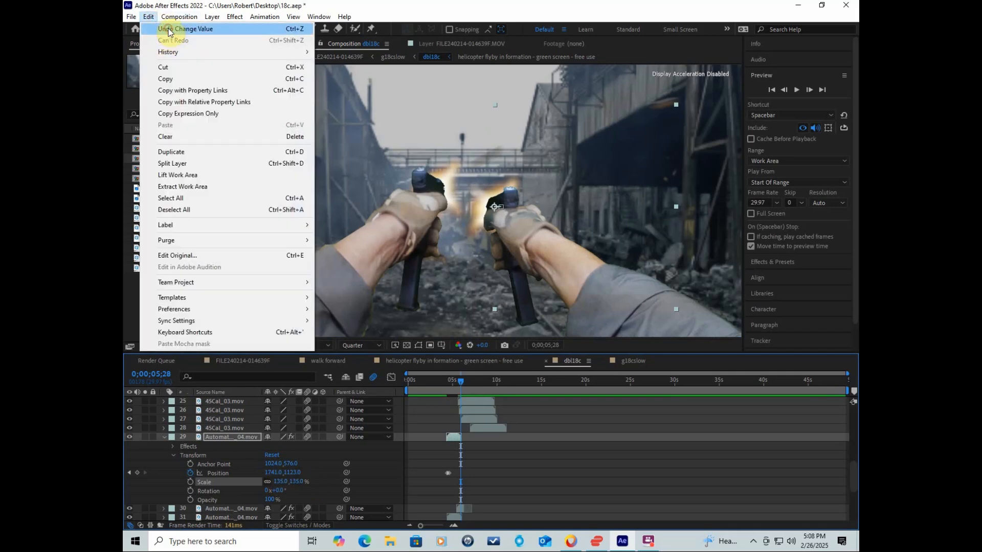
pyautogui.click(169, 30)
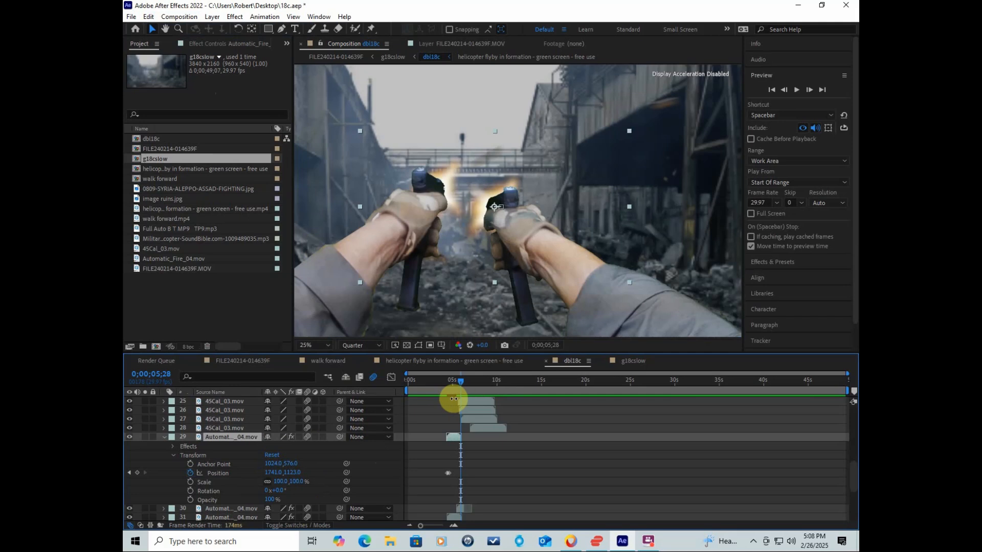
# Reselect the layer 29 muzzle flash, try a scale of 103%, and undo that change
pyautogui.click(245, 508)
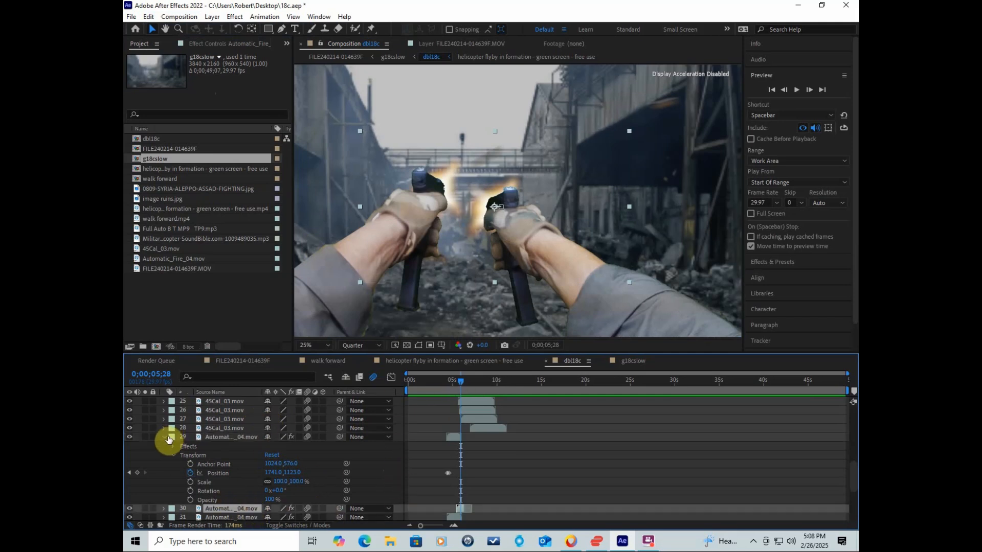
pyautogui.click(167, 441)
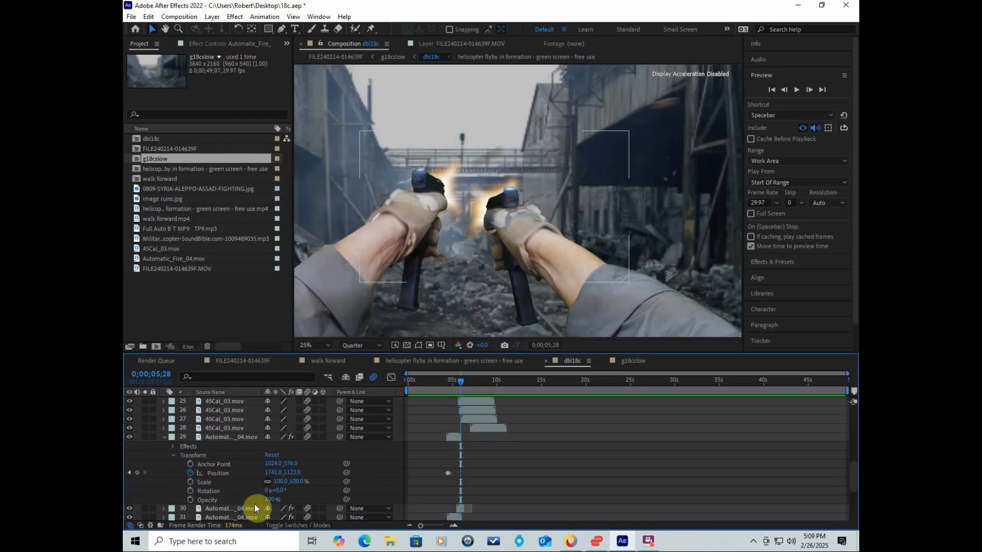
pyautogui.click(211, 437)
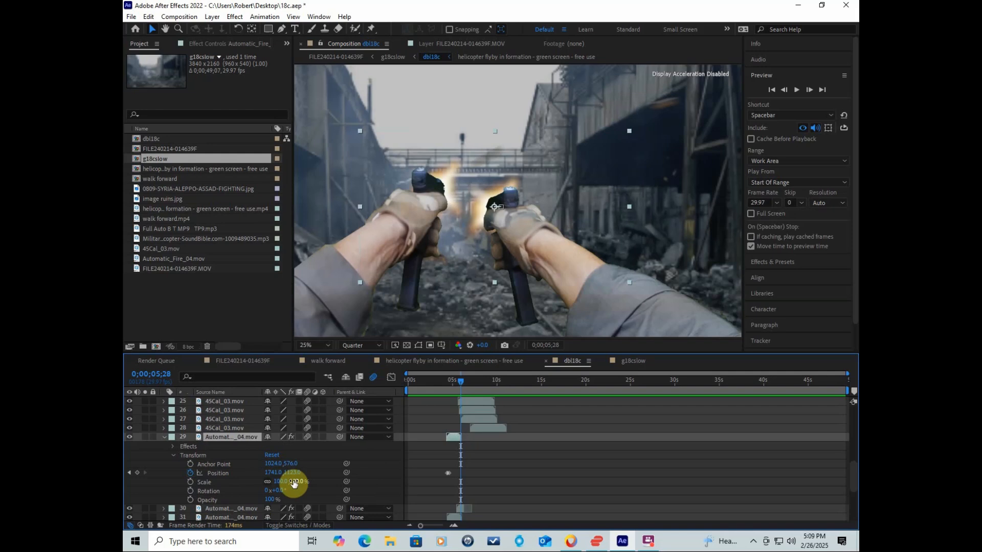
pyautogui.moveTo(290, 481)
pyautogui.mouseDown()
pyautogui.moveTo(310, 479)
pyautogui.moveTo(298, 485)
pyautogui.mouseUp()
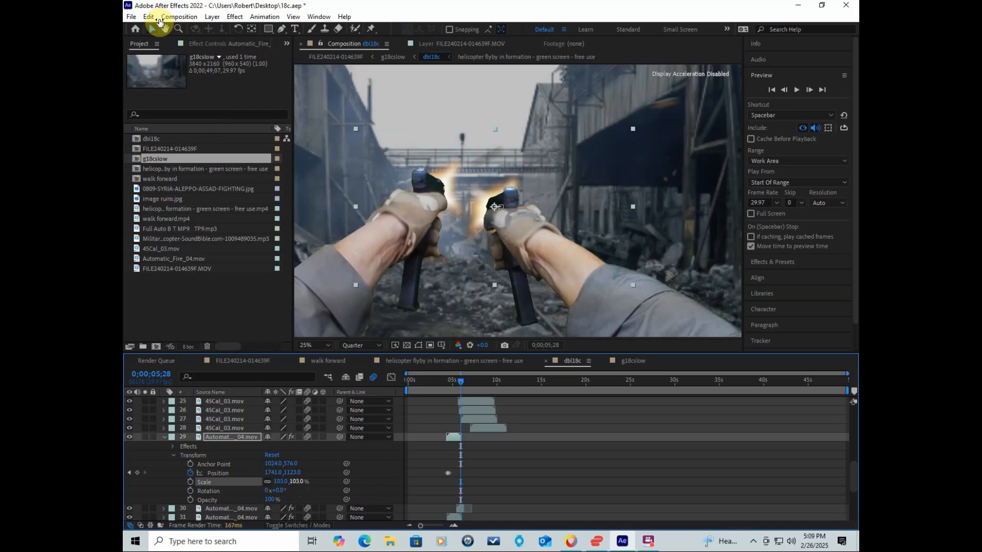
pyautogui.click(148, 17)
pyautogui.click(165, 29)
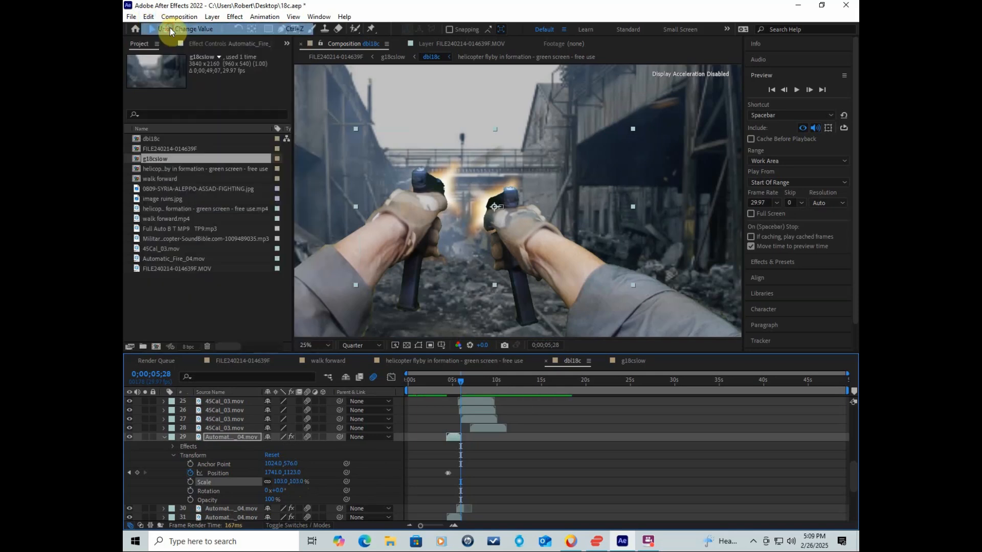
# Collapse layer 29's properties and open the Transform properties of the Automatic_Fire_04.mov muzzle flash on layer 30
pyautogui.click(163, 437)
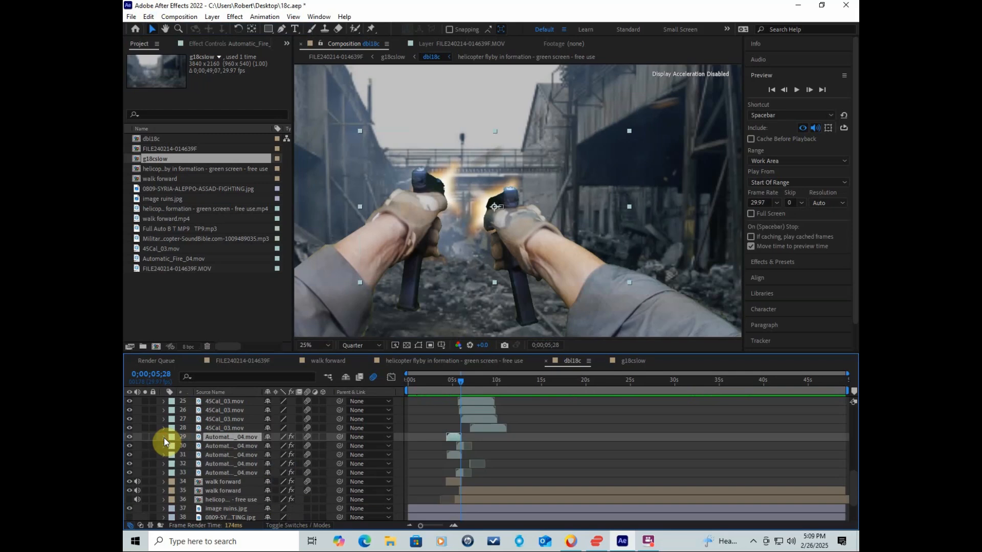
pyautogui.click(213, 446)
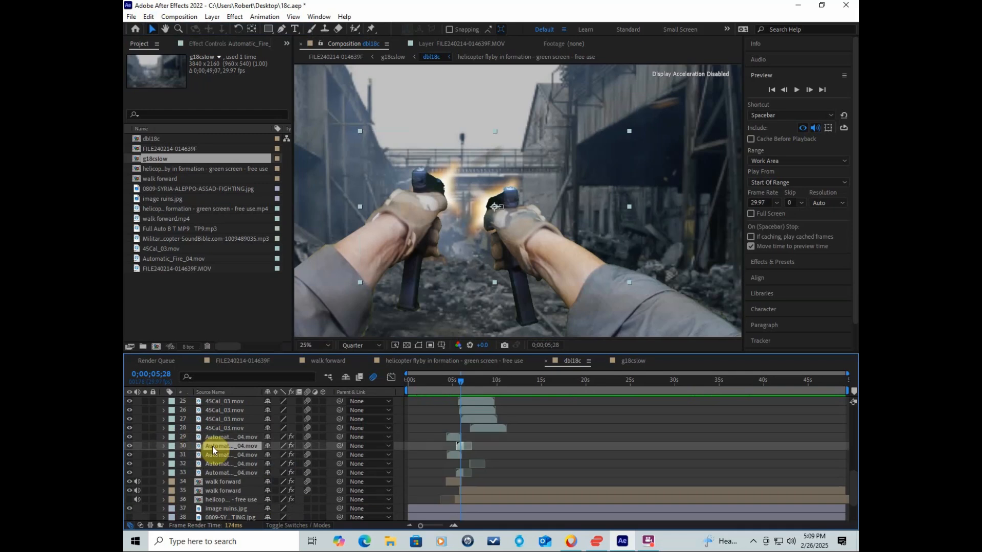
pyautogui.click(163, 446)
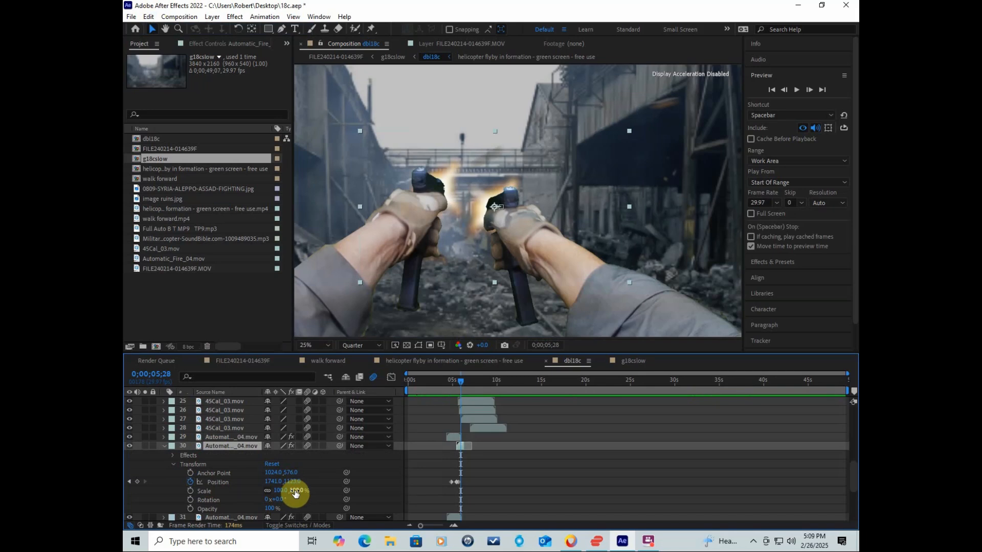
# Try the layer 30 muzzle flash at 125% and 93% scale, and undo both changes
pyautogui.moveTo(296, 491); pyautogui.dragTo(319, 486)
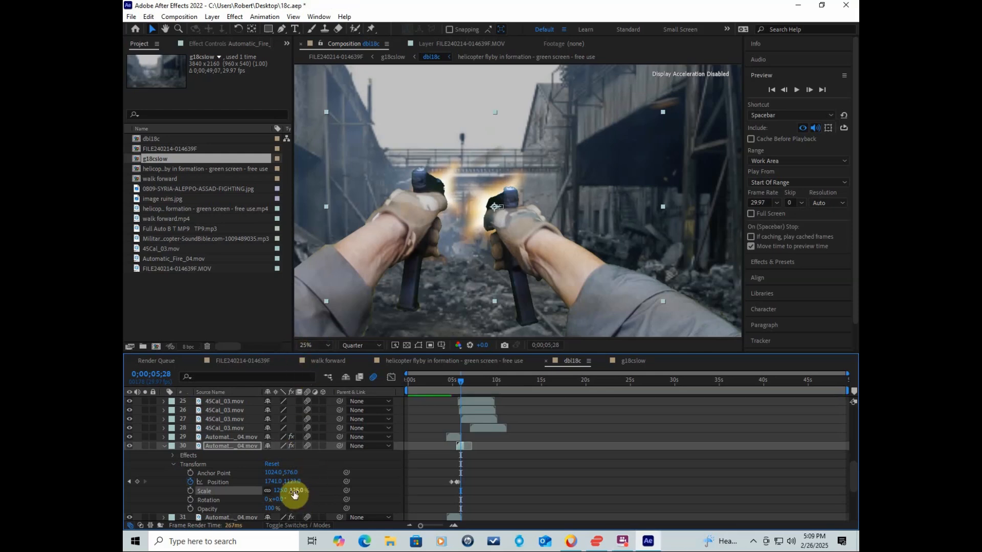
pyautogui.moveTo(294, 493); pyautogui.dragTo(262, 475)
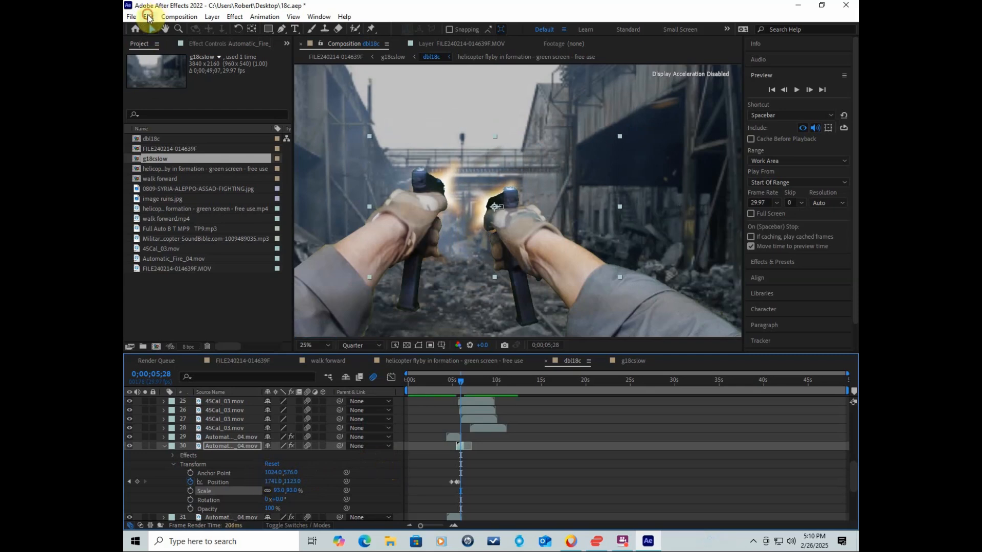
pyautogui.click(169, 16)
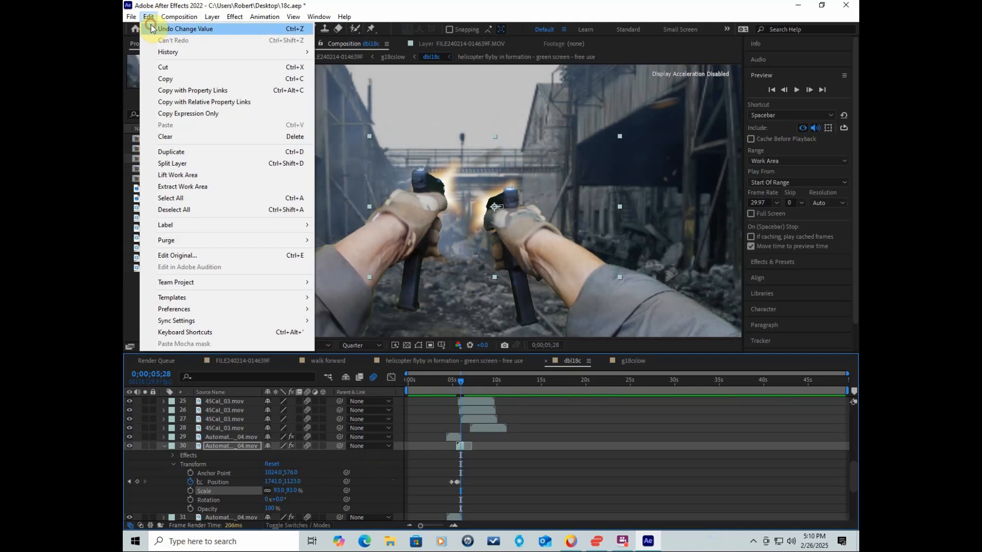
pyautogui.click(152, 28)
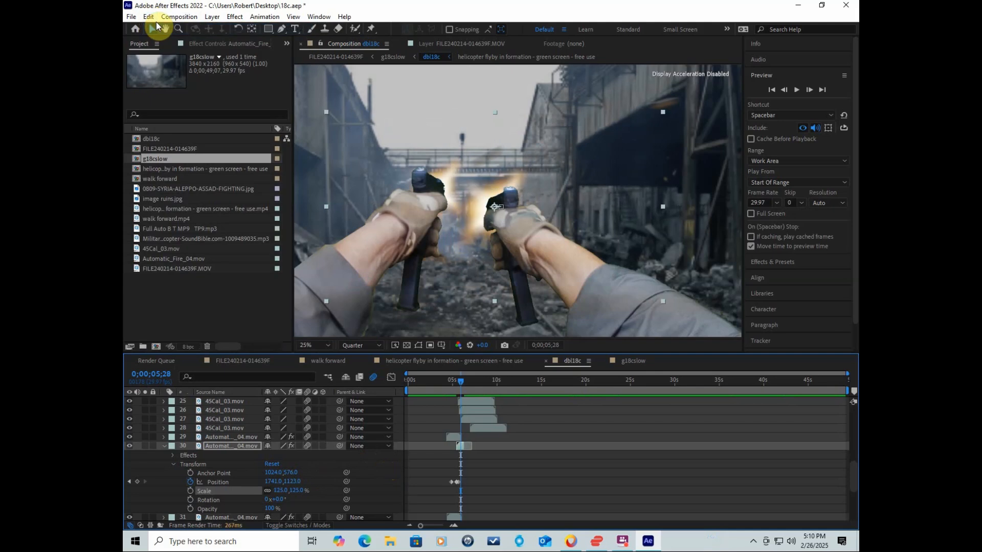
pyautogui.click(148, 17)
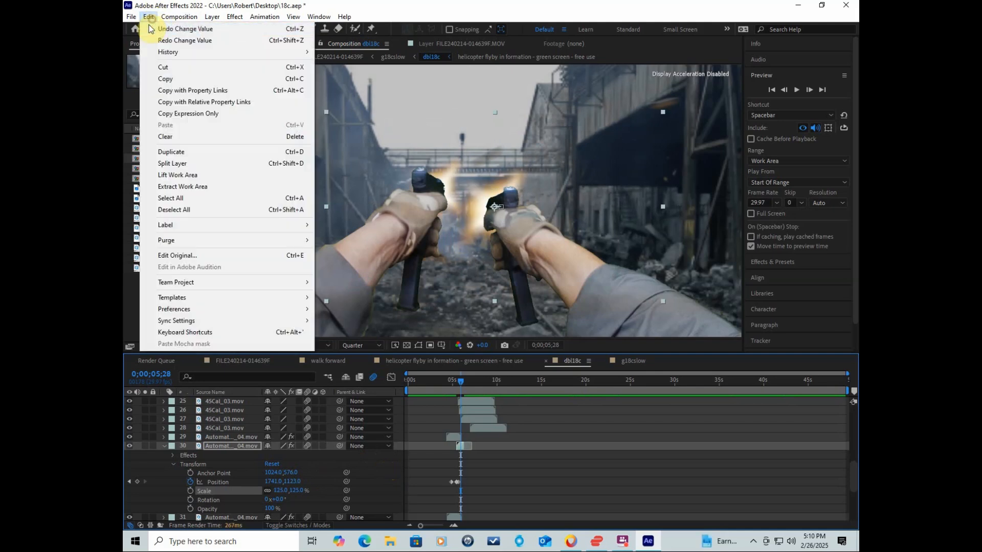
pyautogui.click(150, 28)
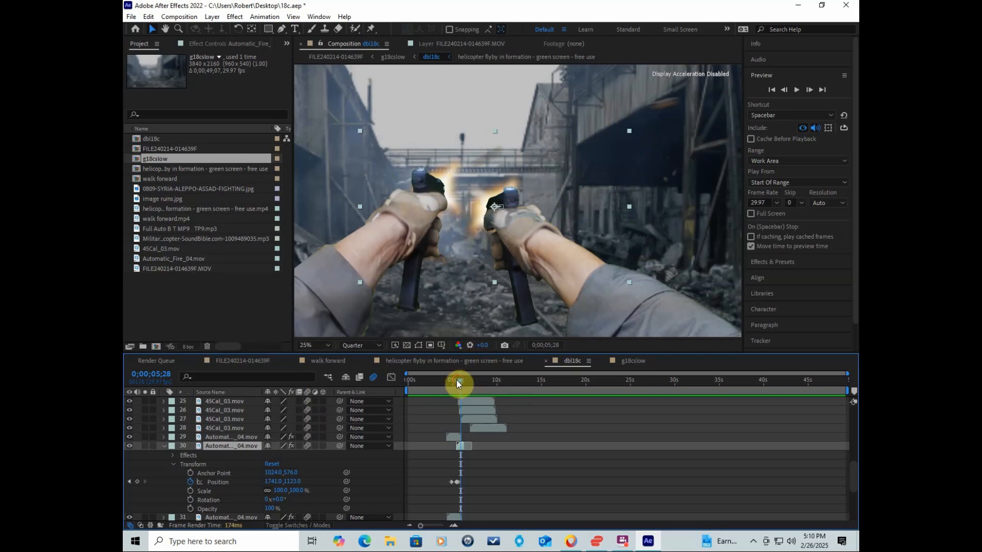
# Preview the dbl18c composition from 0;00;04;13 to check the dual-pistol firing sequence, and stop playback
pyautogui.moveTo(457, 381); pyautogui.dragTo(447, 379)
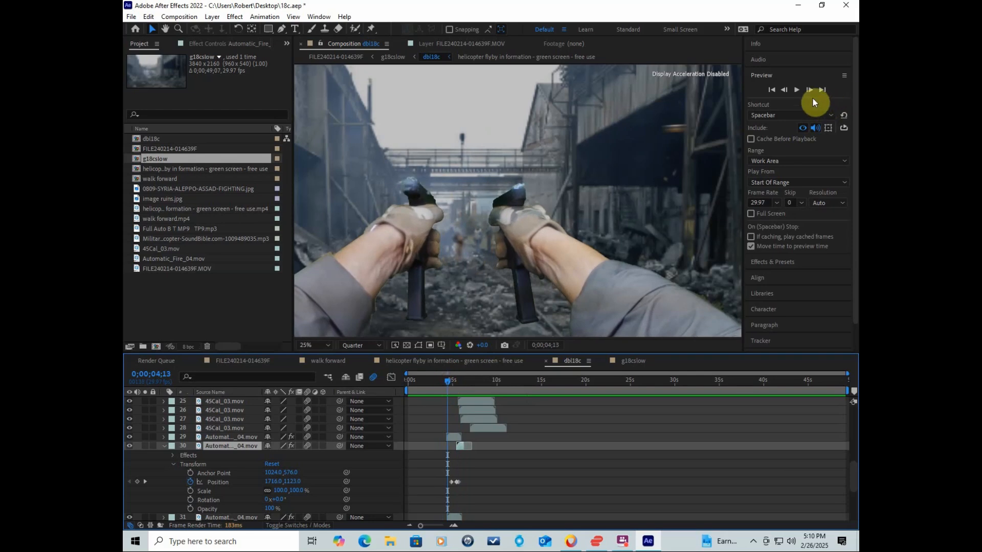
pyautogui.click(798, 90)
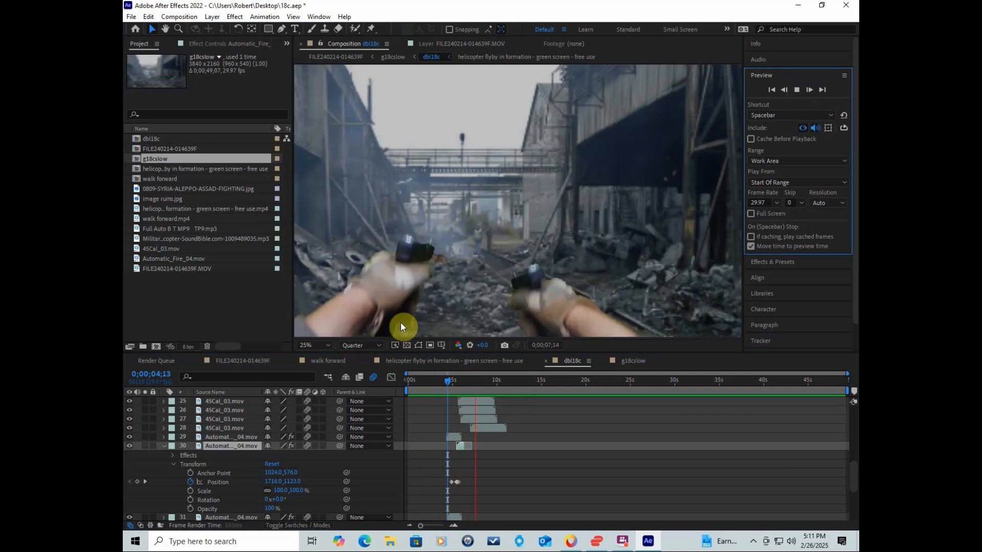
pyautogui.click(796, 90)
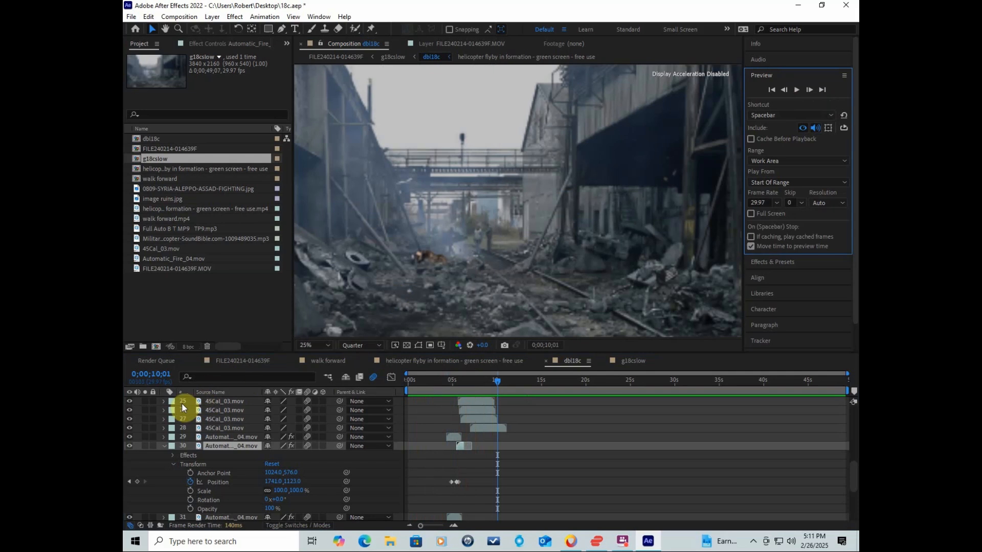
# Collapse layer 30's properties and select the Full Auto B T MP9 TP9.mp3 gunfire audio on layer 40
pyautogui.click(165, 447)
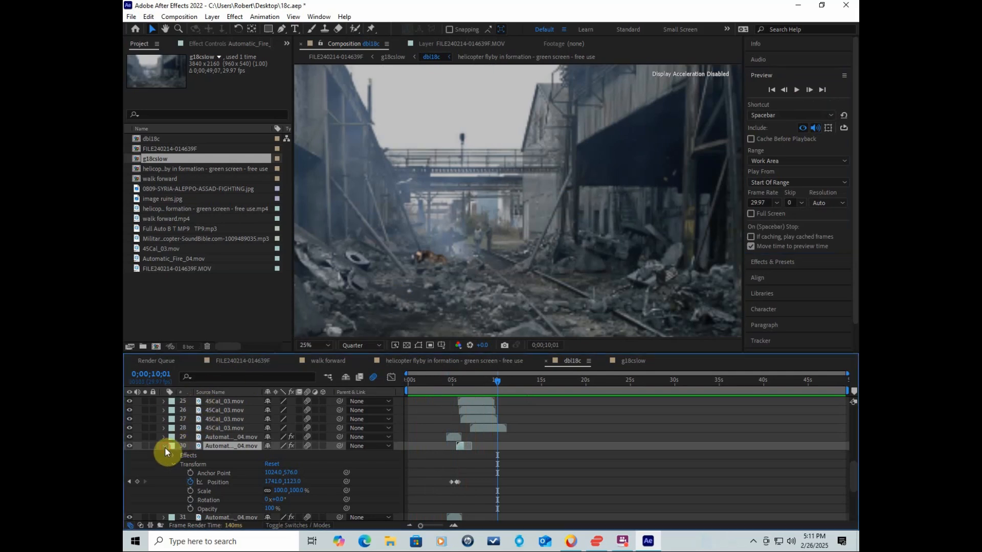
pyautogui.click(164, 446)
pyautogui.scroll(-3, 241, 416)
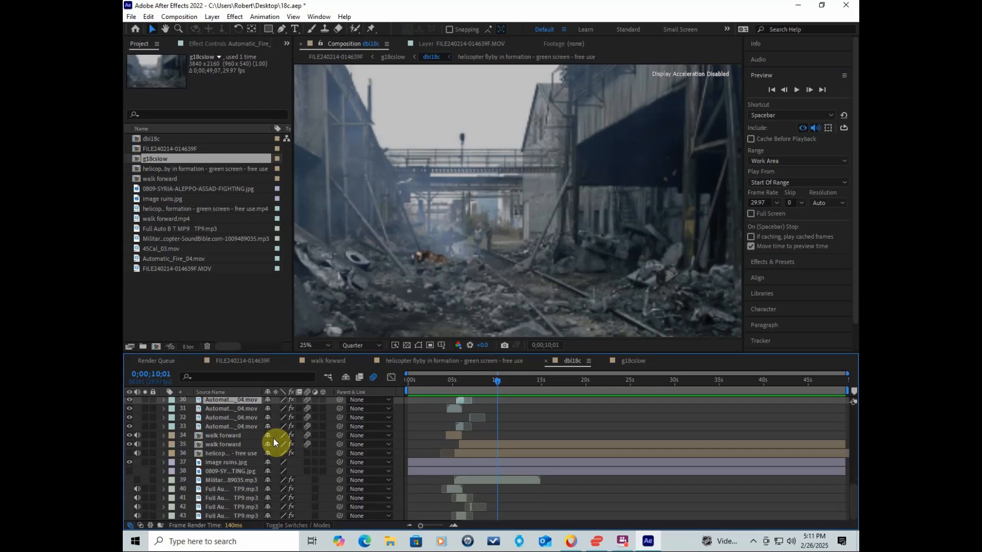
pyautogui.click(212, 491)
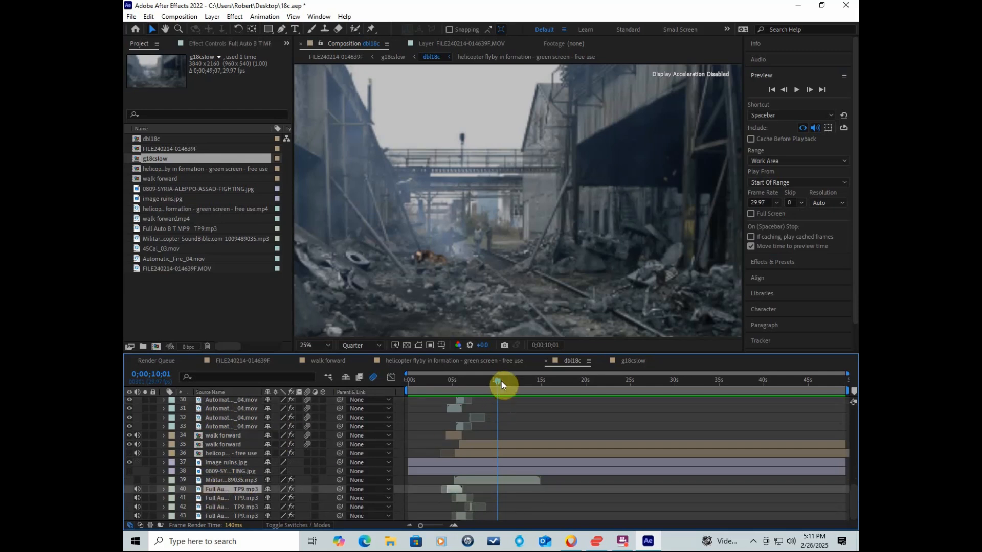
# Play the composition from 0;00;04;18 to listen to the gunfire against the muzzle flashes, and stop playback
pyautogui.moveTo(502, 385); pyautogui.dragTo(450, 401)
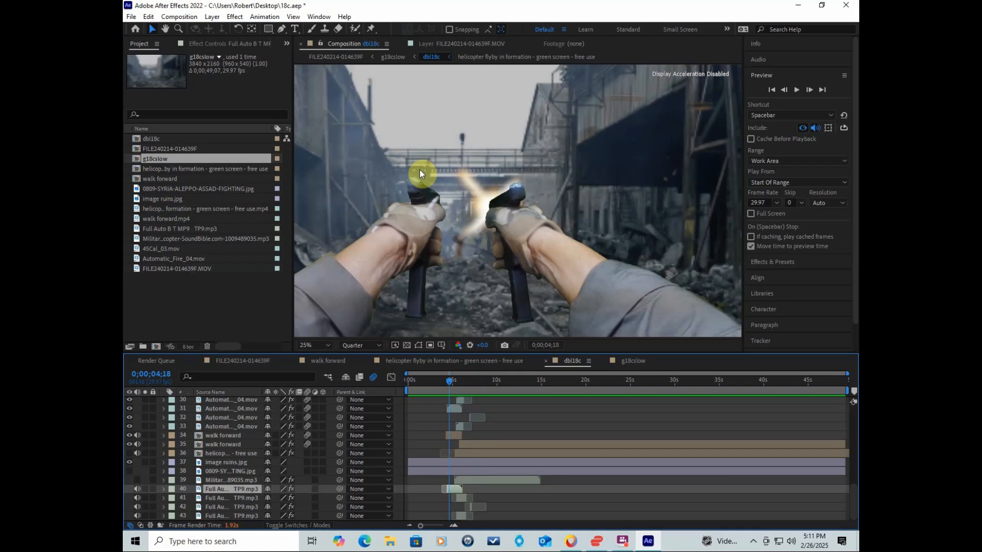
pyautogui.click(798, 91)
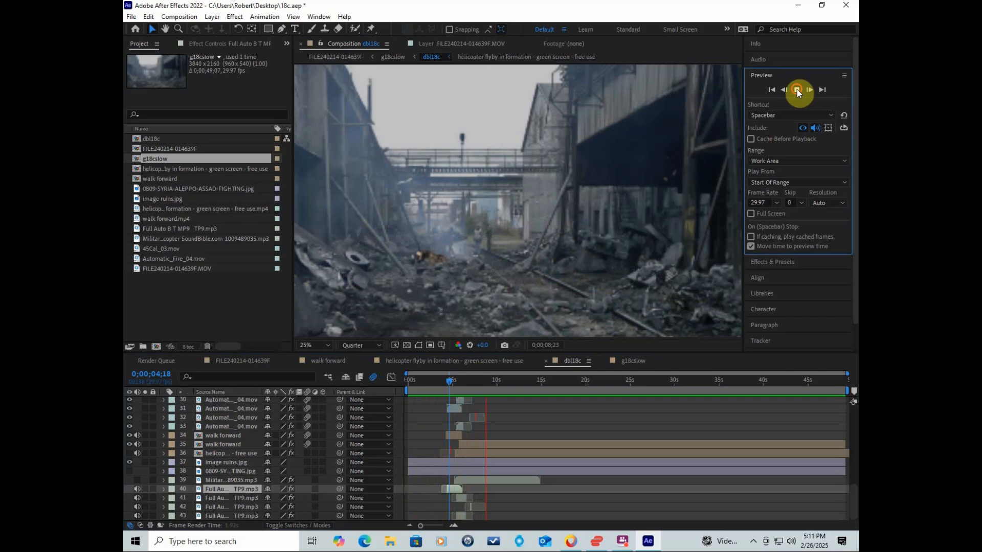
pyautogui.click(797, 90)
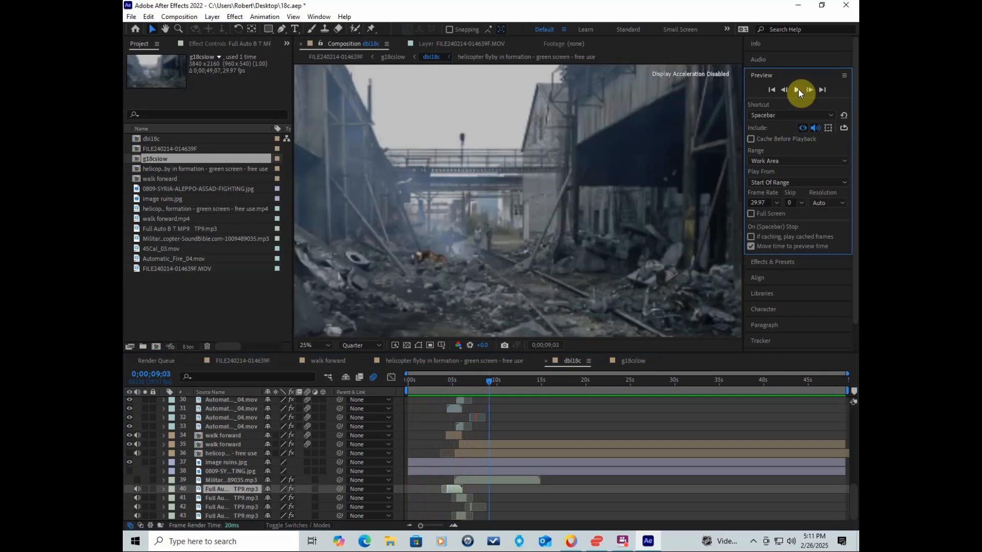
# Show the audio waveform of the layer 40 gunfire sound and move the current time to its start at 0;00;04;10
pyautogui.click(164, 489)
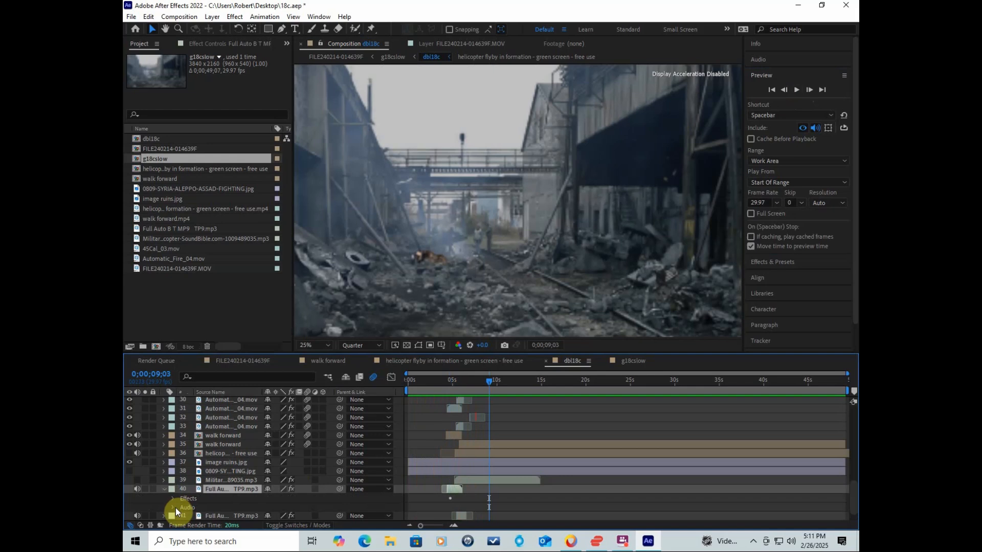
pyautogui.click(174, 507)
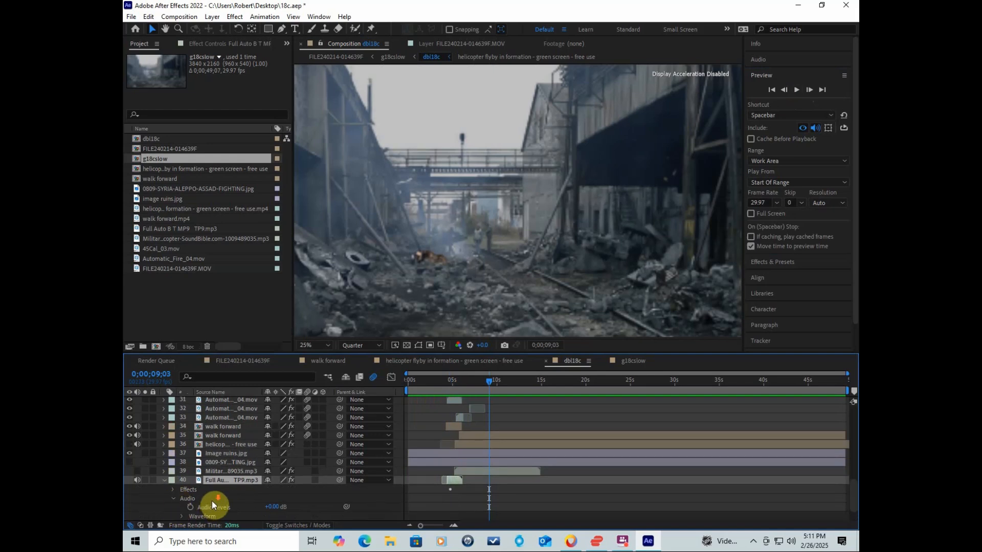
pyautogui.scroll(-1, 211, 501)
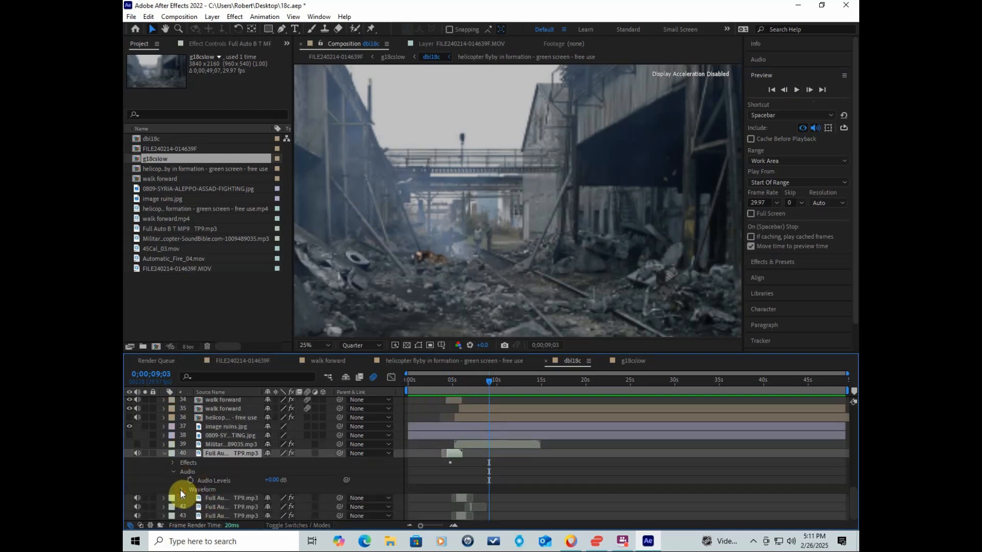
pyautogui.click(181, 489)
pyautogui.scroll(-1, 431, 448)
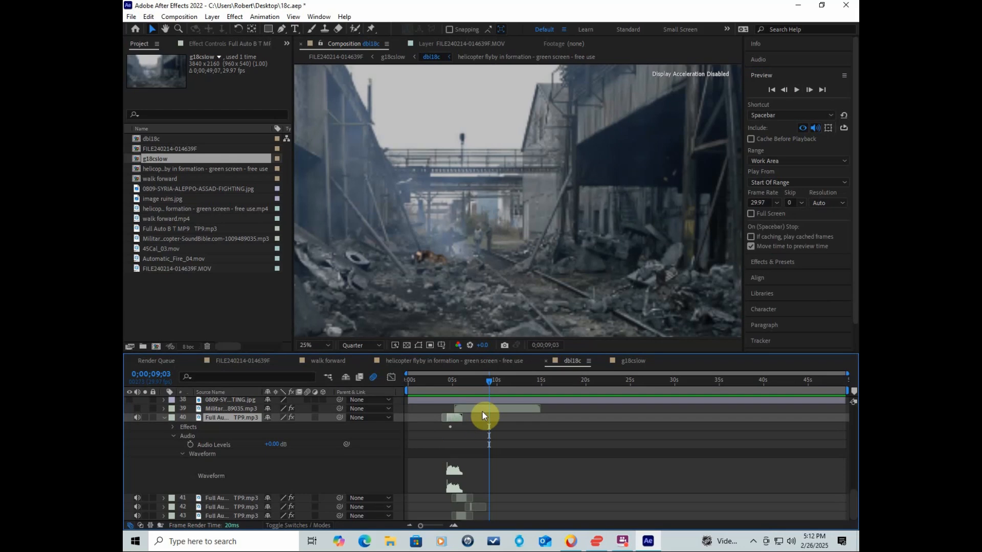
pyautogui.moveTo(489, 381); pyautogui.dragTo(446, 390)
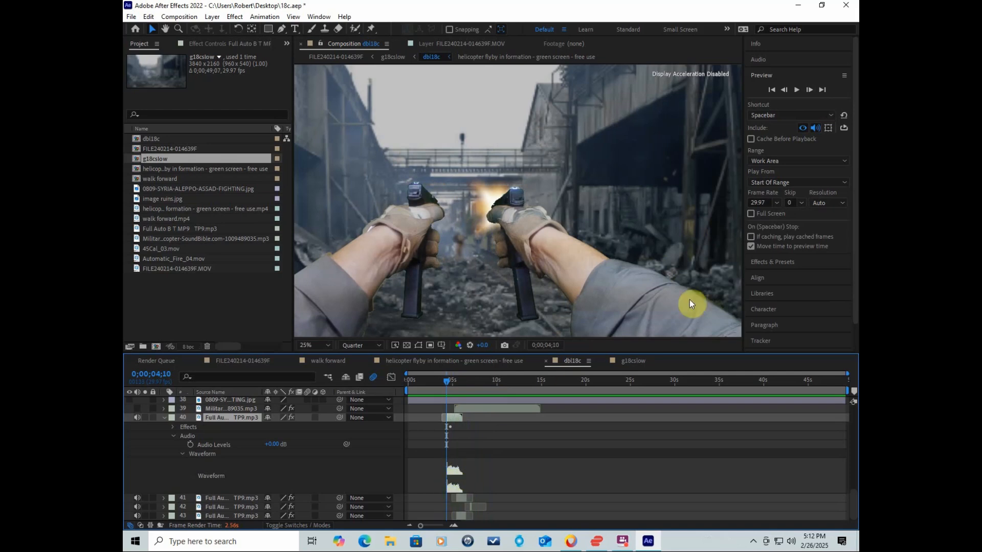
# Play the dbl18c composition from 0;00;04;10 to compare the muzzle flashes with the gunfire waveform, and stop playback
pyautogui.click(797, 90)
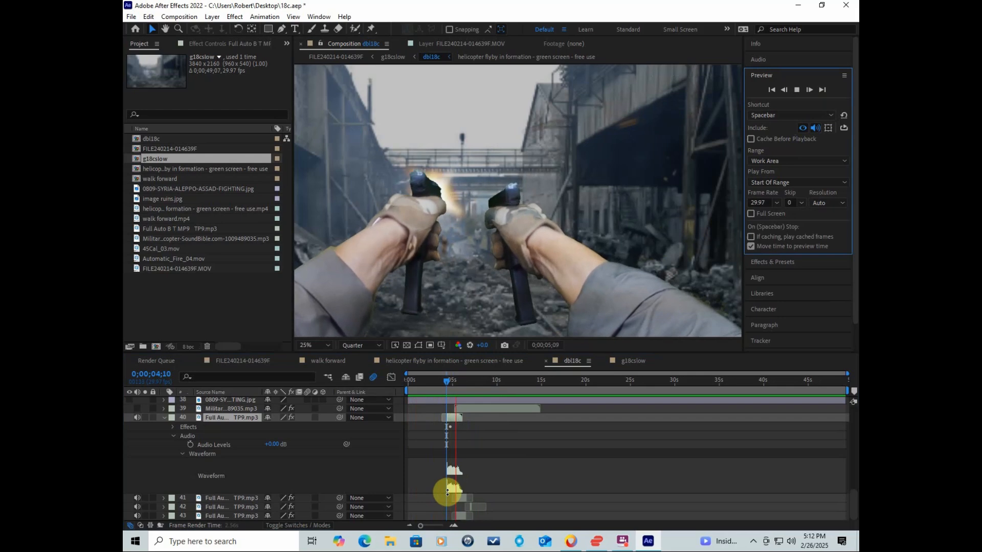
pyautogui.click(796, 91)
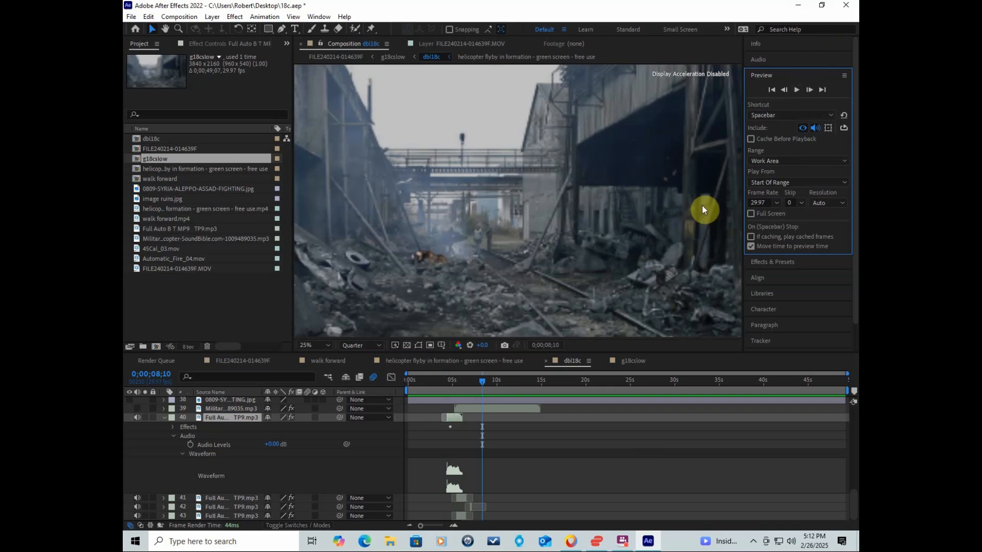
# Quit After Effects without saving the changes to 18c.aep
pyautogui.click(846, 8)
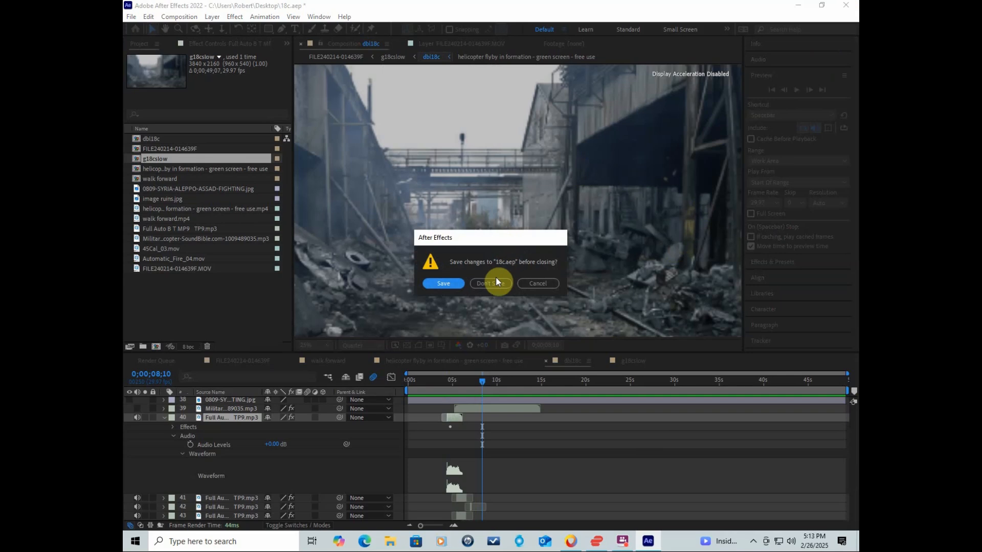
pyautogui.click(490, 283)
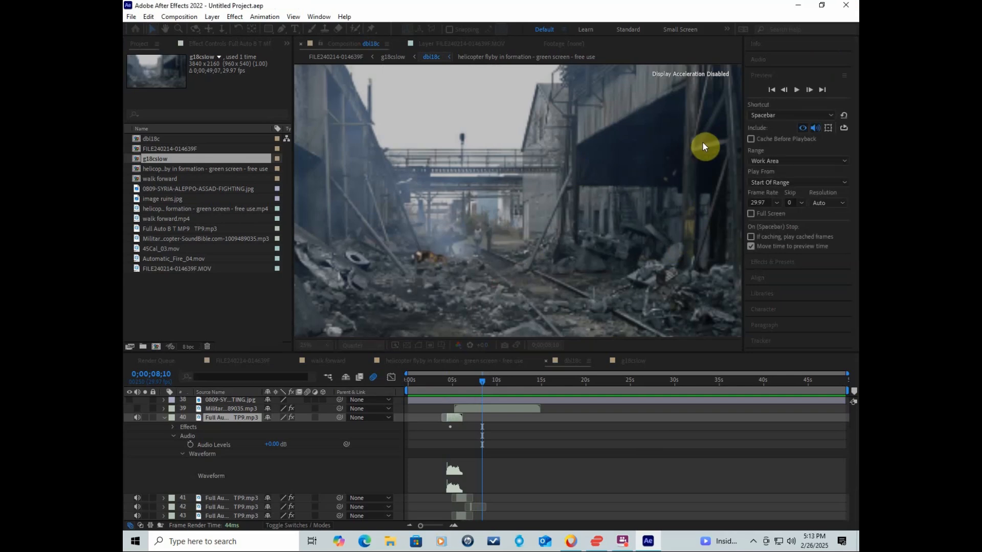
pyautogui.click(622, 541)
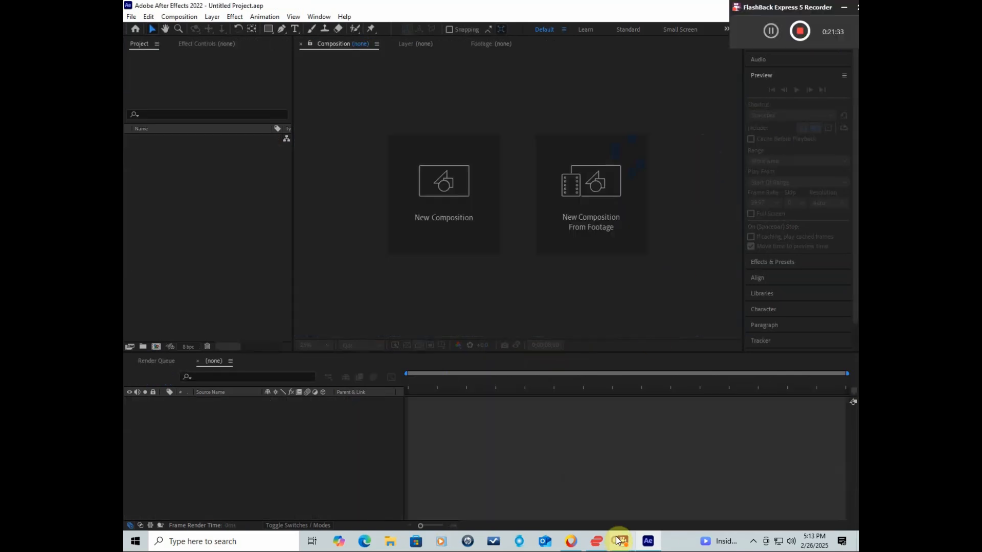
pyautogui.click(800, 30)
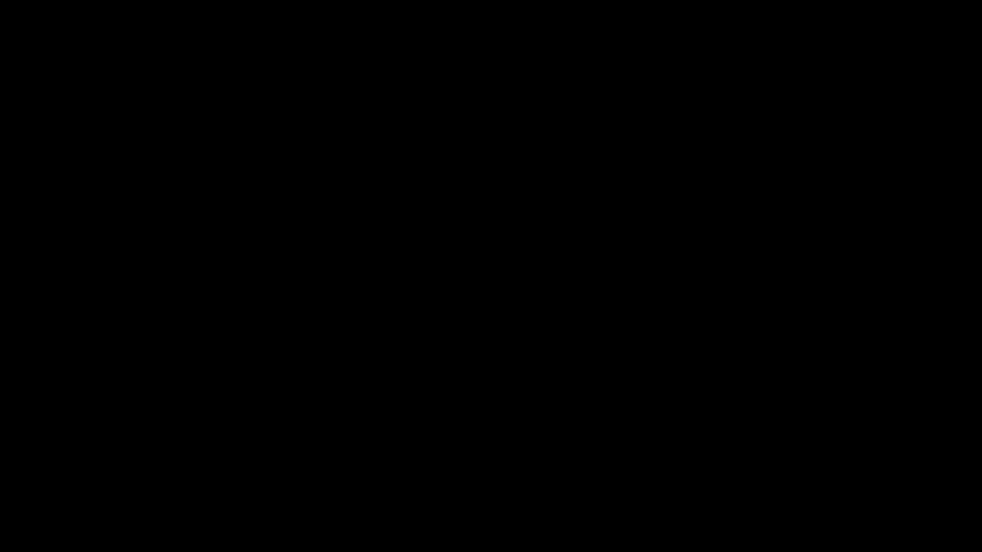